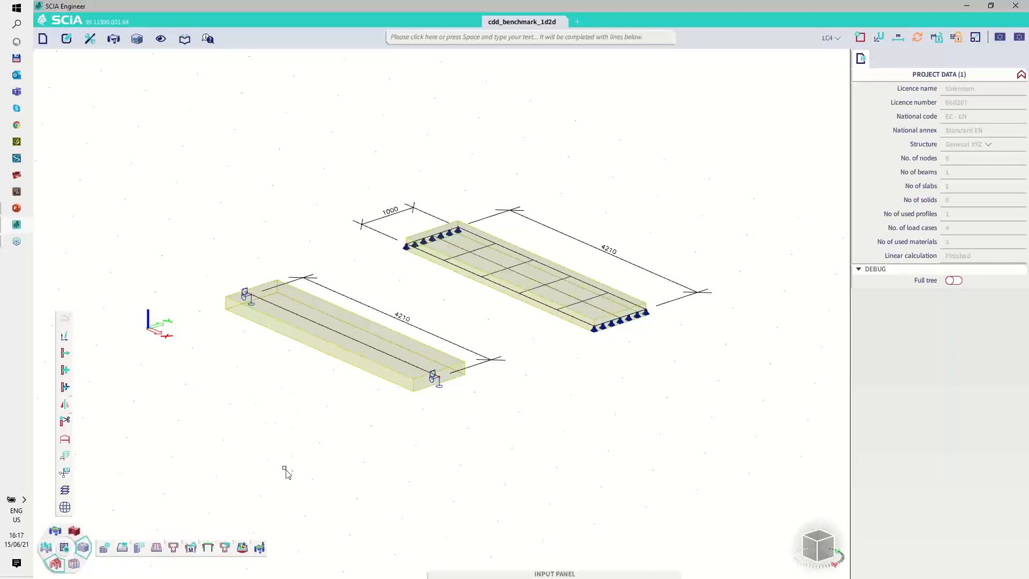
# Step: Start the code dependent deflection check and review its automatic combination, result case and type of reinforcement options
pyautogui.click(261, 547)
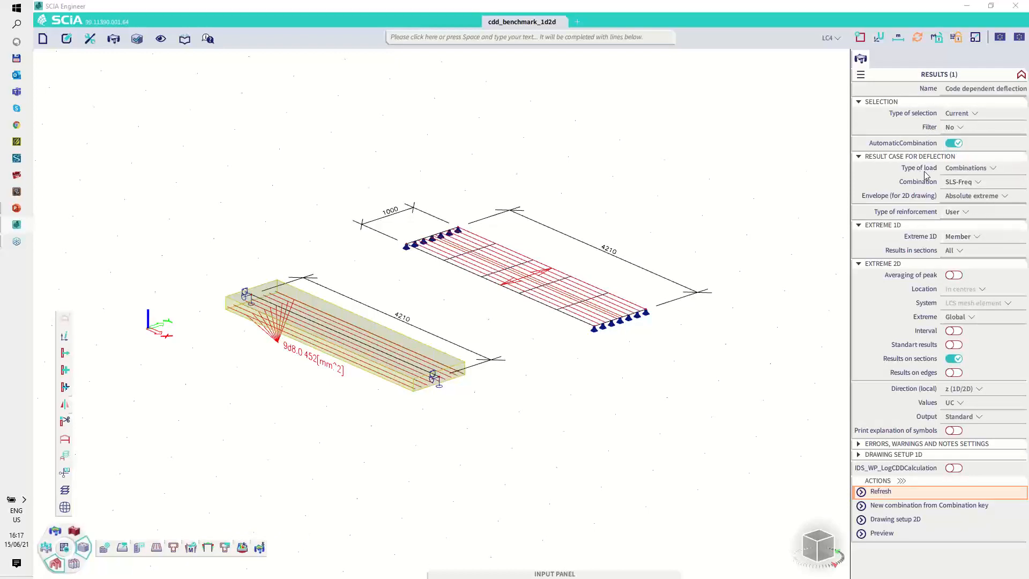
pyautogui.moveTo(951, 134)
pyautogui.mouseDown()
pyautogui.moveTo(941, 148)
pyautogui.moveTo(969, 150)
pyautogui.moveTo(965, 135)
pyautogui.mouseUp()
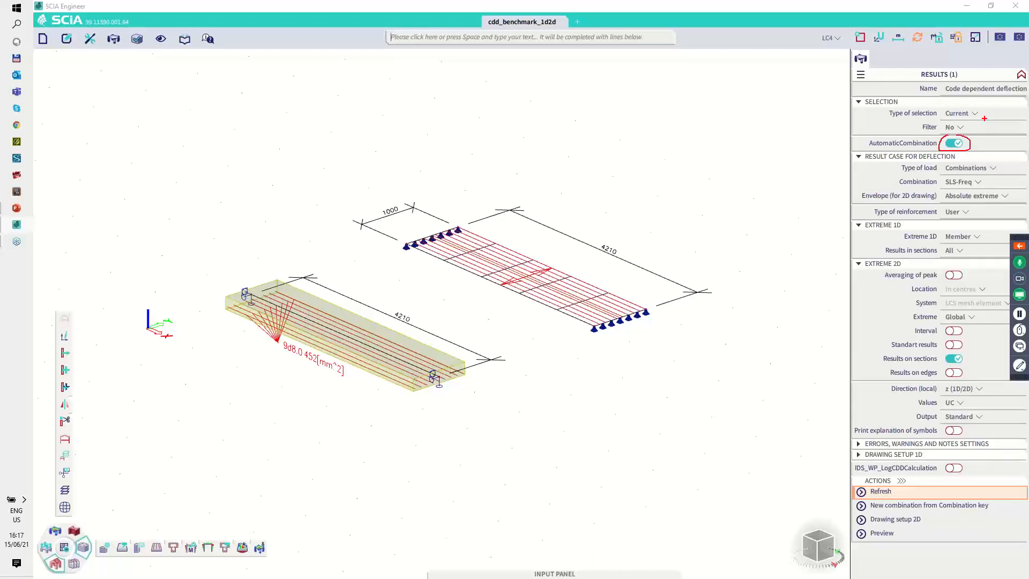
pyautogui.moveTo(955, 176)
pyautogui.mouseDown()
pyautogui.moveTo(940, 182)
pyautogui.moveTo(985, 180)
pyautogui.mouseUp()
pyautogui.moveTo(955, 204)
pyautogui.mouseDown()
pyautogui.moveTo(941, 214)
pyautogui.moveTo(975, 211)
pyautogui.moveTo(964, 204)
pyautogui.mouseUp()
pyautogui.press('Escape')
pyautogui.click(1020, 214)
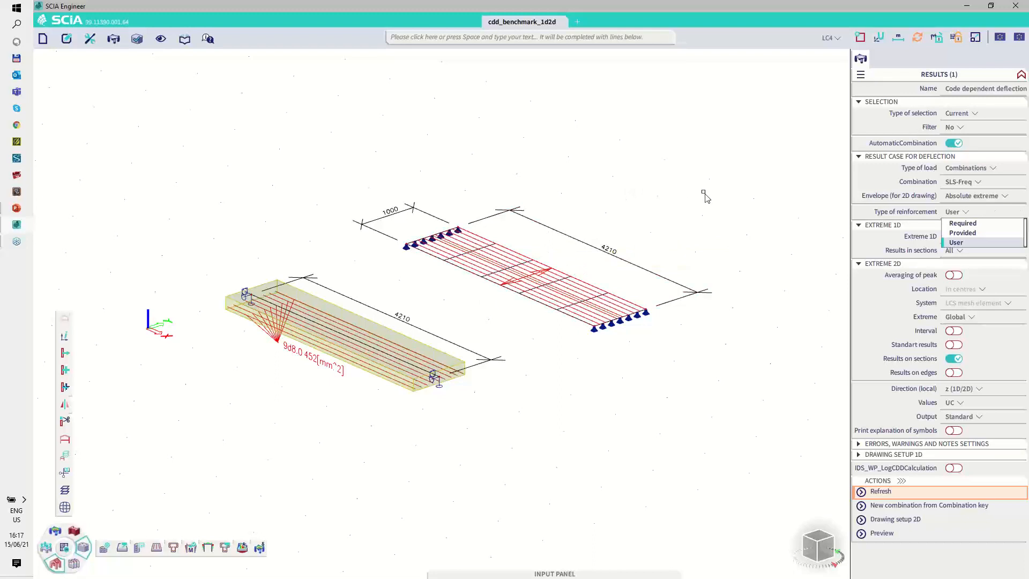
pyautogui.click(868, 217)
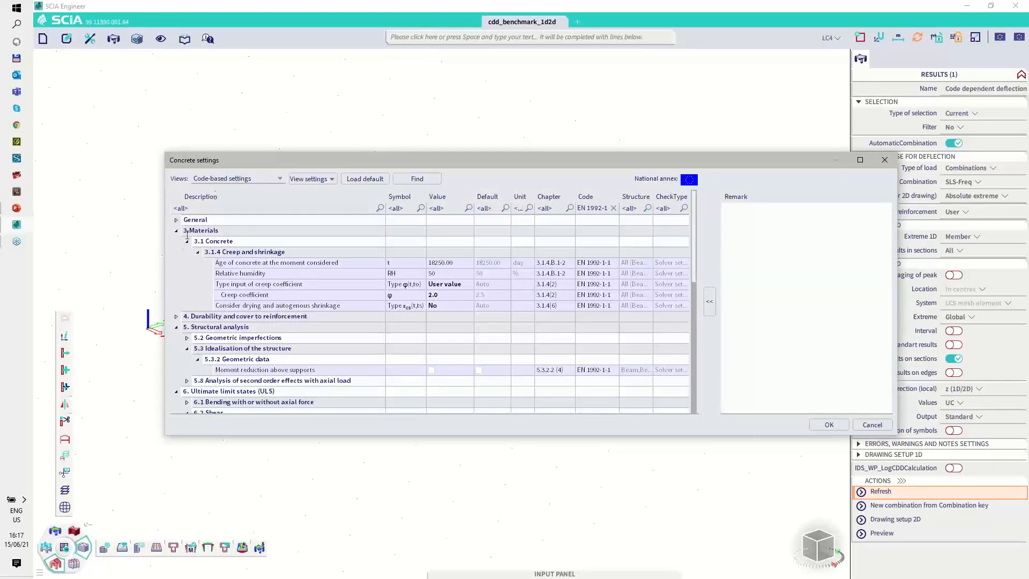
# Step: Examine the deflection control limits in section 7.4 of the code-based concrete settings
pyautogui.scroll(-1, 265, 322)
pyautogui.scroll(-7, 264, 322)
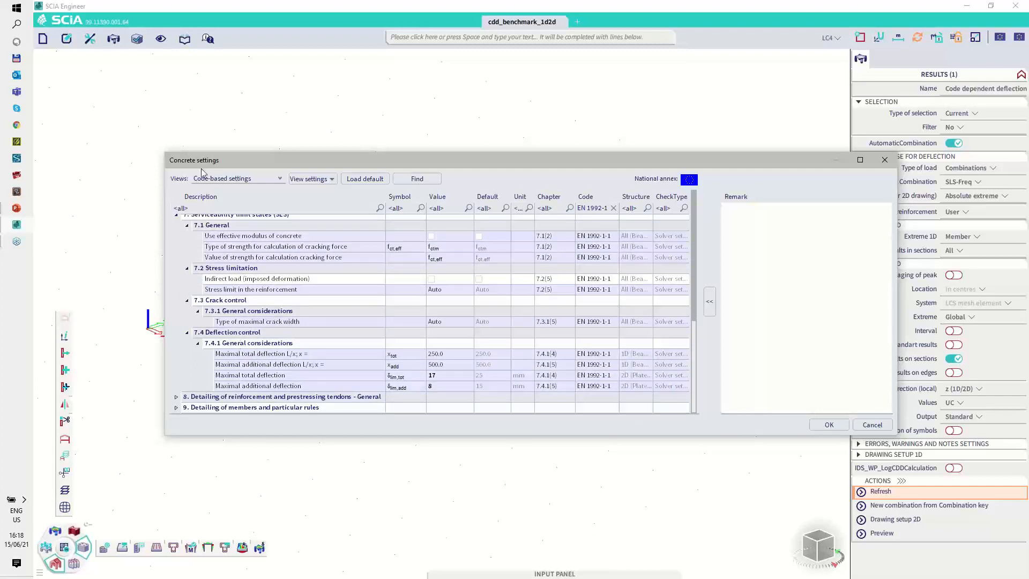
pyautogui.moveTo(200, 173)
pyautogui.mouseDown()
pyautogui.moveTo(191, 179)
pyautogui.moveTo(246, 188)
pyautogui.moveTo(274, 179)
pyautogui.mouseUp()
pyautogui.moveTo(256, 324)
pyautogui.mouseDown()
pyautogui.moveTo(187, 328)
pyautogui.moveTo(246, 343)
pyautogui.moveTo(266, 325)
pyautogui.mouseUp()
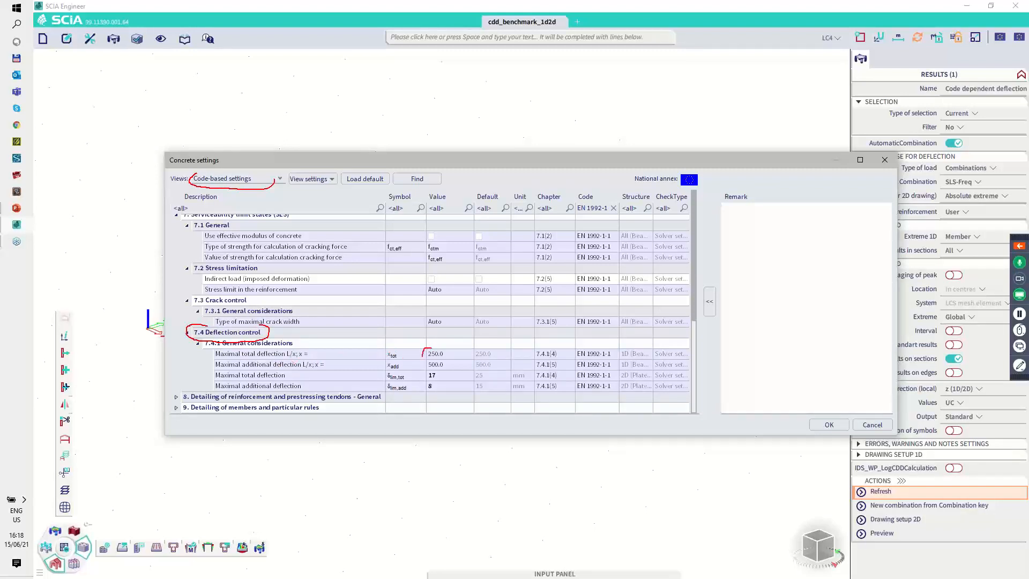
pyautogui.moveTo(423, 355)
pyautogui.mouseDown()
pyautogui.moveTo(431, 372)
pyautogui.moveTo(445, 350)
pyautogui.moveTo(424, 349)
pyautogui.mouseUp()
pyautogui.moveTo(422, 375)
pyautogui.mouseDown()
pyautogui.moveTo(431, 395)
pyautogui.moveTo(448, 378)
pyautogui.moveTo(441, 371)
pyautogui.mouseUp()
pyautogui.press('Escape')
# Step: Try to enter the maximal total deflection for 2D members as the formula =4210/150
pyautogui.click(443, 377)
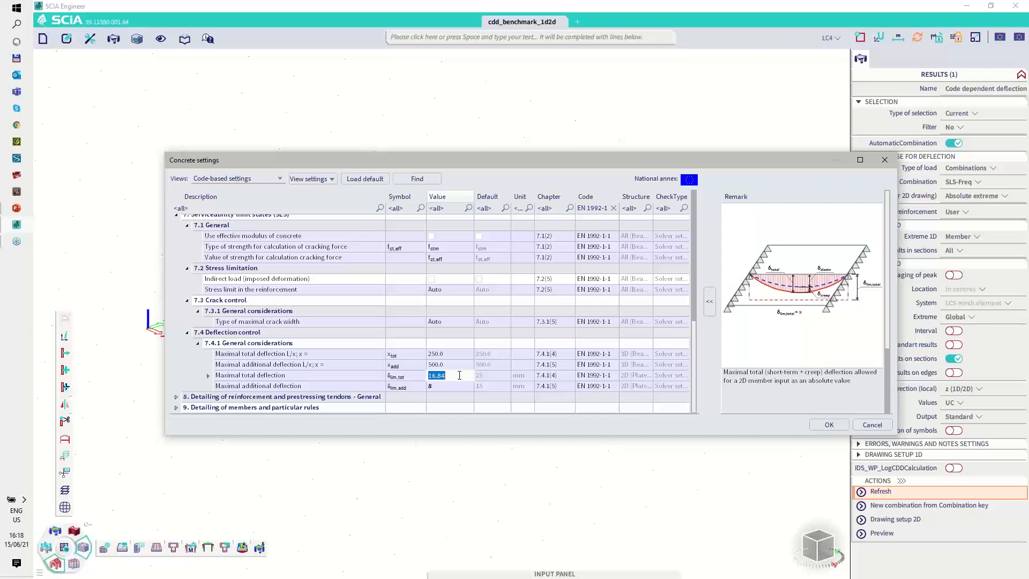
pyautogui.write('=4210+')
pyautogui.press('BackSpace')
pyautogui.write('/150')
pyautogui.press('Return')
# Step: Try to replace the maximal total deflection entry with the formula =4.210/250
pyautogui.click(455, 376)
pyautogui.click(454, 375)
pyautogui.press('BackSpace')
pyautogui.press('BackSpace')
pyautogui.press('BackSpace')
pyautogui.press('BackSpace')
pyautogui.press('BackSpace')
pyautogui.press('BackSpace')
pyautogui.write('=4')
pyautogui.write('.210/250')
pyautogui.press('Return')
# Step: Set the maximal total deflection for 2D members to 4210/250
pyautogui.click(442, 374)
pyautogui.write('4210/250')
pyautogui.press('Return')
pyautogui.doubleClick(459, 374)
pyautogui.click(454, 385)
pyautogui.click(446, 386)
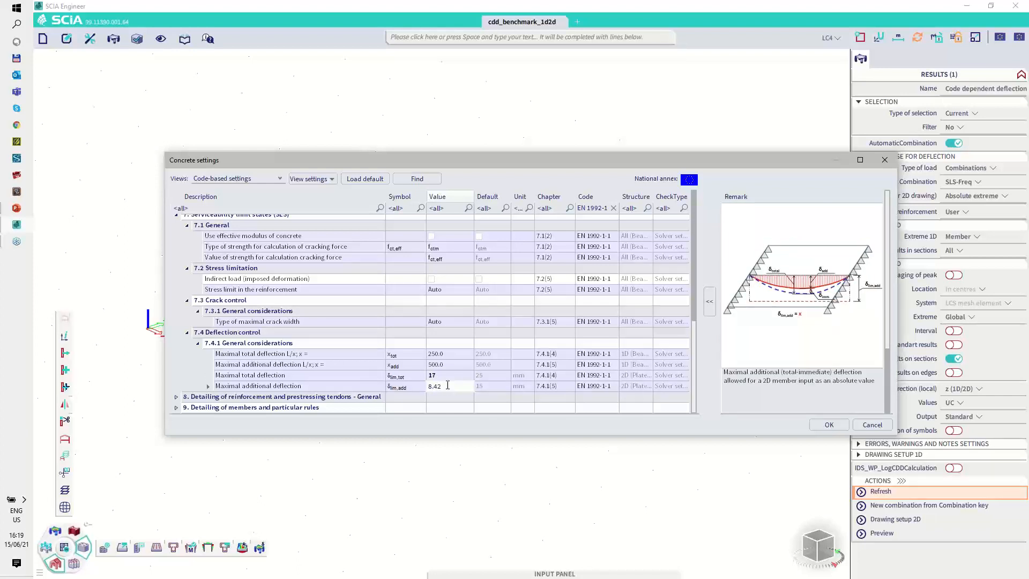
pyautogui.press('BackSpace')
pyautogui.press('BackSpace')
pyautogui.press('BackSpace')
# Step: Review the effective modulus, creep coefficient and shrinkage options, and confirm the concrete settings
pyautogui.scroll(3, 449, 356)
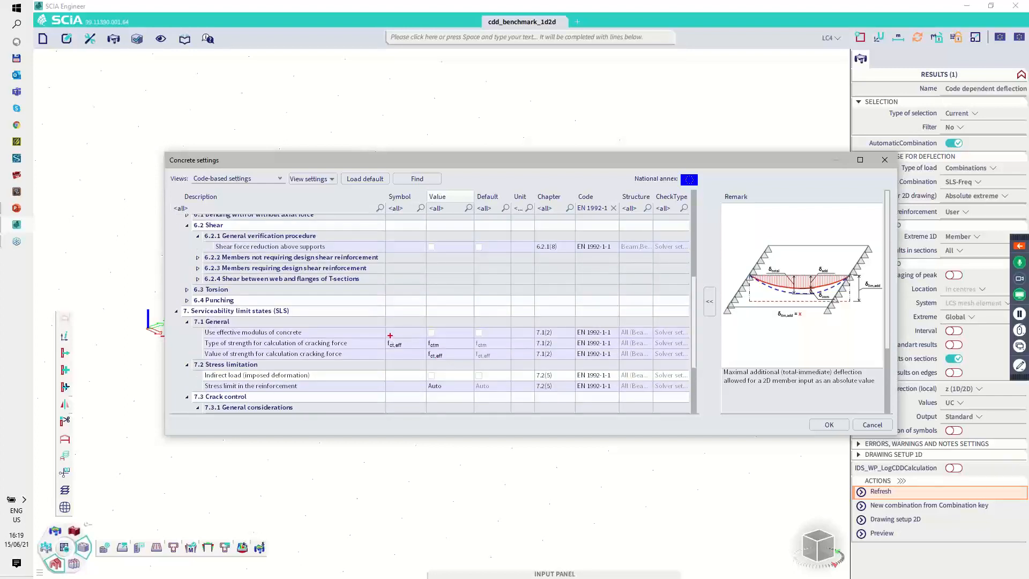
pyautogui.moveTo(389, 351); pyautogui.dragTo(396, 336)
pyautogui.press('Escape')
pyautogui.moveTo(432, 327)
pyautogui.mouseDown()
pyautogui.moveTo(432, 337)
pyautogui.moveTo(433, 327)
pyautogui.mouseUp()
pyautogui.press('Escape')
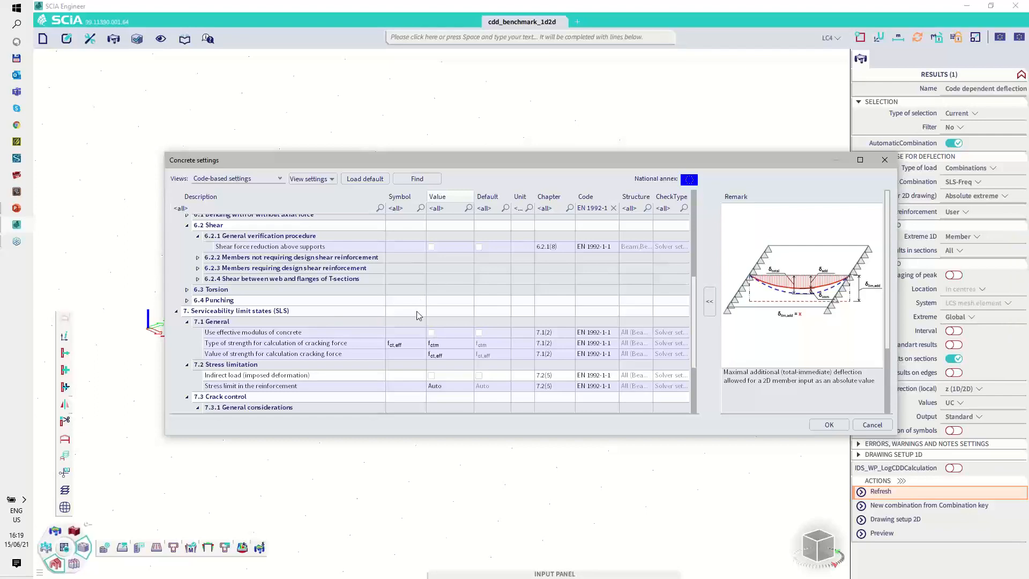
pyautogui.scroll(6, 419, 315)
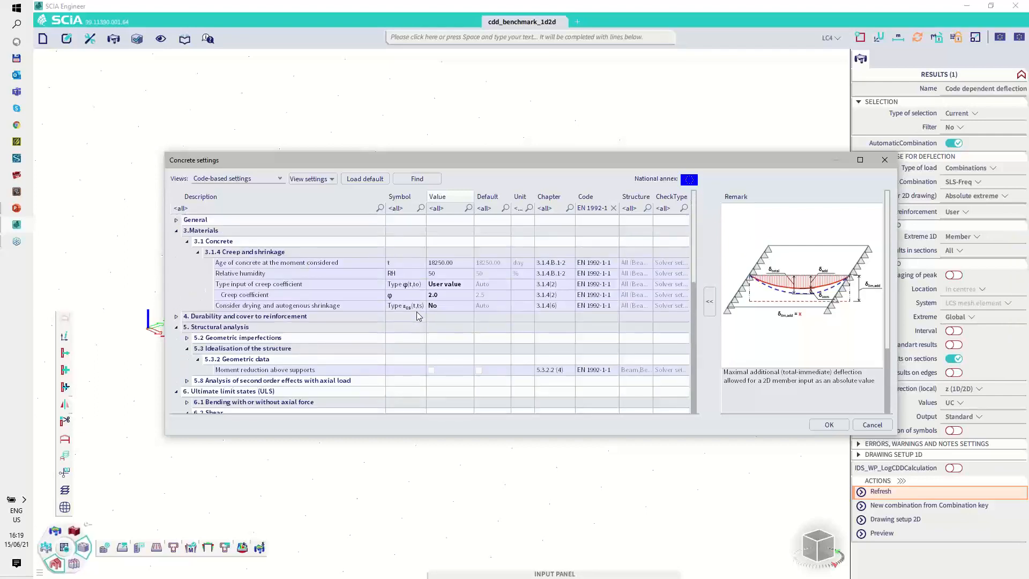
pyautogui.hotkey('ctrl', '2')
pyautogui.moveTo(435, 301); pyautogui.dragTo(441, 304)
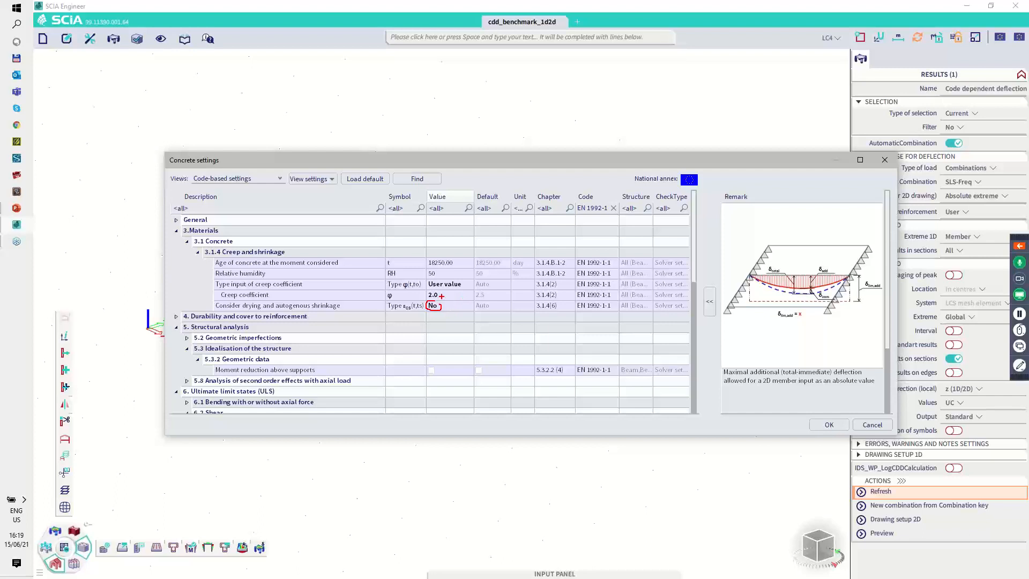
pyautogui.moveTo(427, 298)
pyautogui.mouseDown()
pyautogui.moveTo(443, 297)
pyautogui.moveTo(432, 290)
pyautogui.mouseUp()
pyautogui.press('Escape')
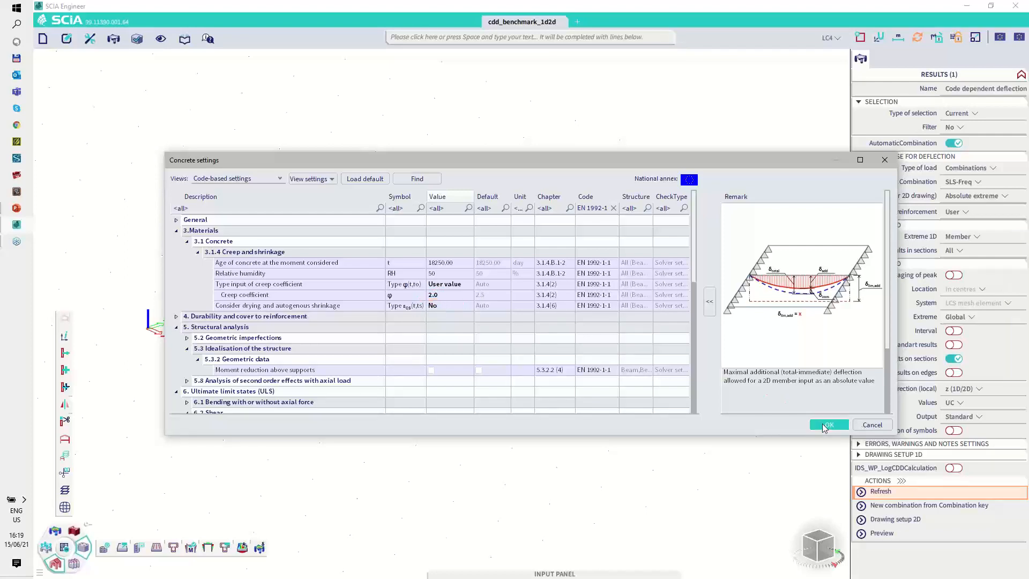
pyautogui.click(829, 425)
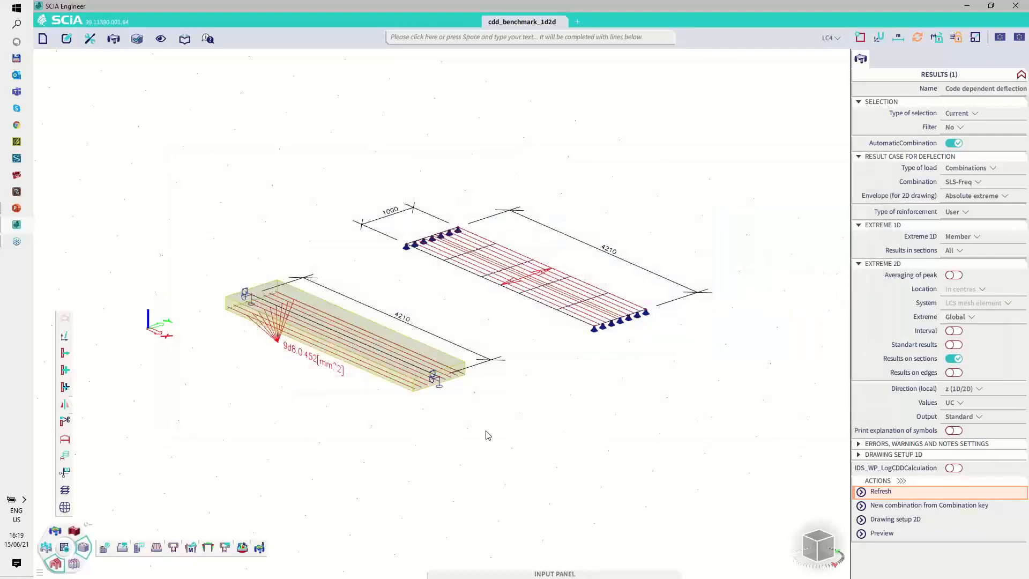
# Step: Set the type of selection to All and refresh the code dependent deflection results
pyautogui.click(887, 492)
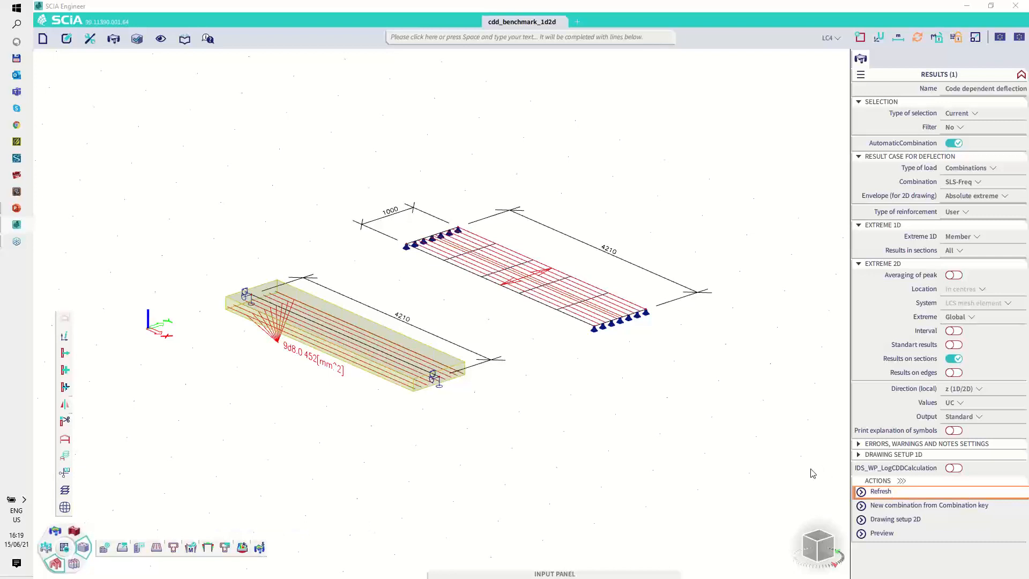
pyautogui.click(559, 345)
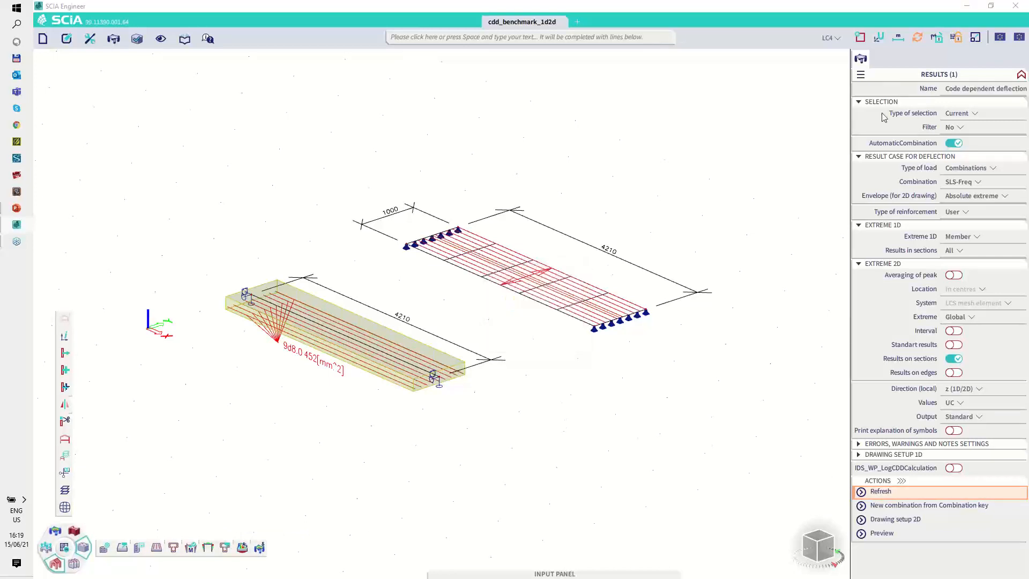
pyautogui.click(954, 114)
pyautogui.click(952, 125)
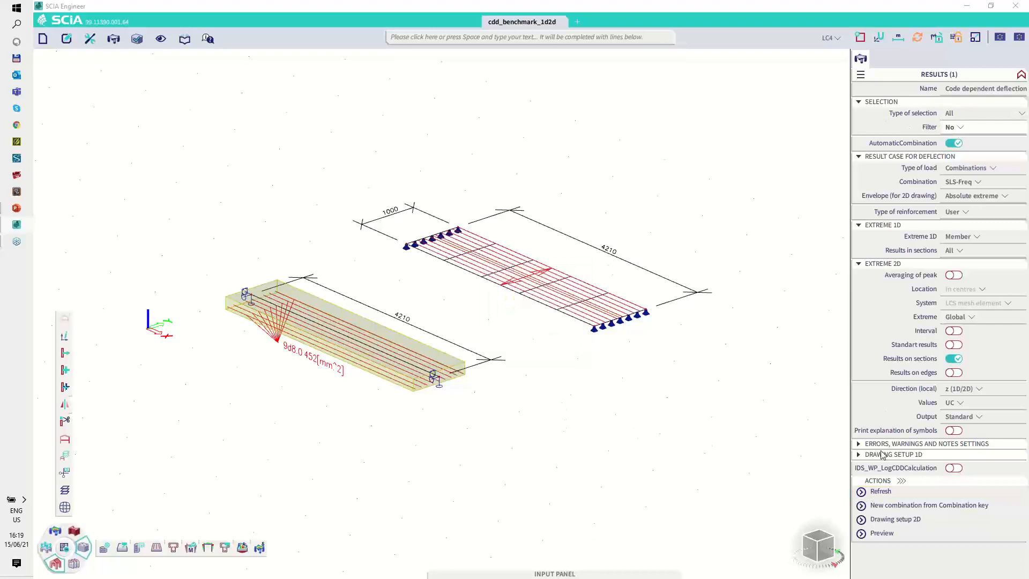
pyautogui.click(885, 492)
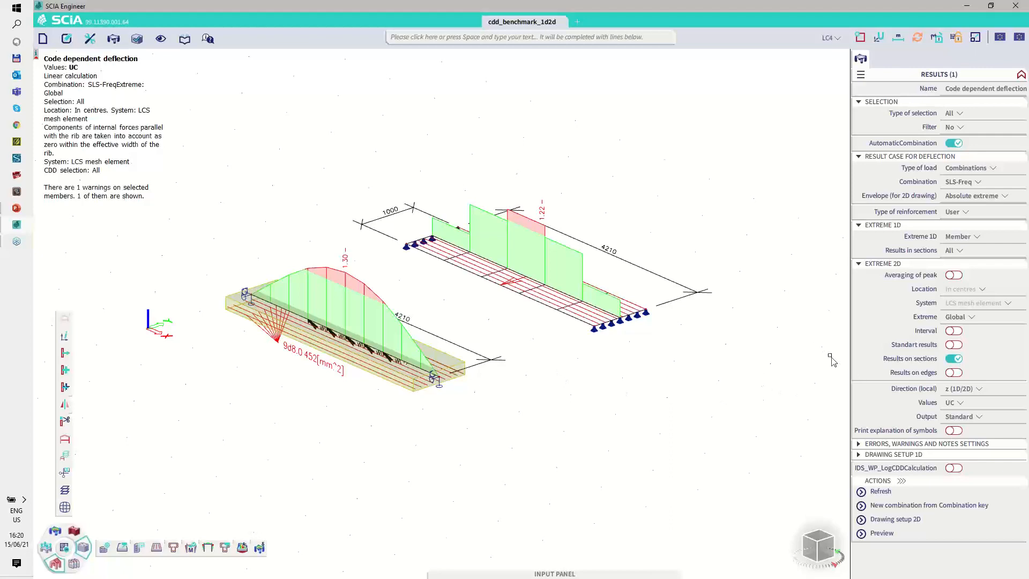
# Step: Preview the deflection report and examine the beam's reinforcement, creep coefficient and shrinkage strain data
pyautogui.click(884, 533)
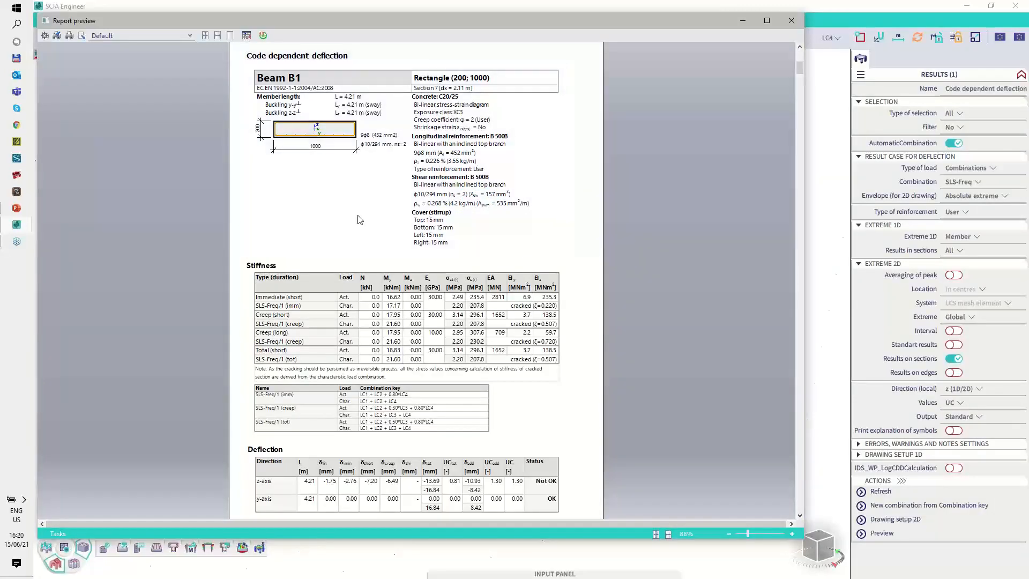
pyautogui.keyDown('ctrl'); pyautogui.scroll(4, 358, 211); pyautogui.keyUp('ctrl')
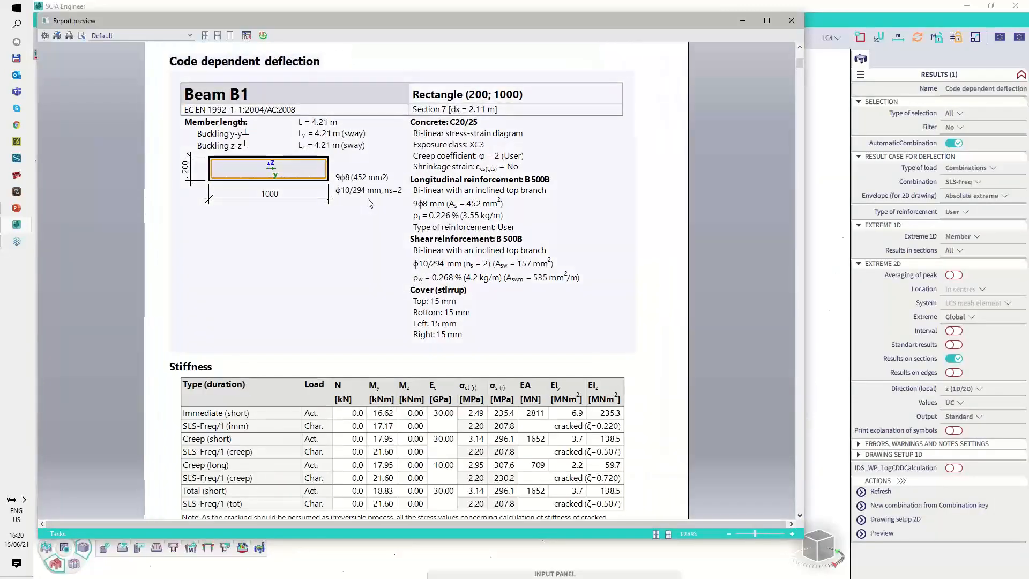
pyautogui.scroll(-3, 353, 203)
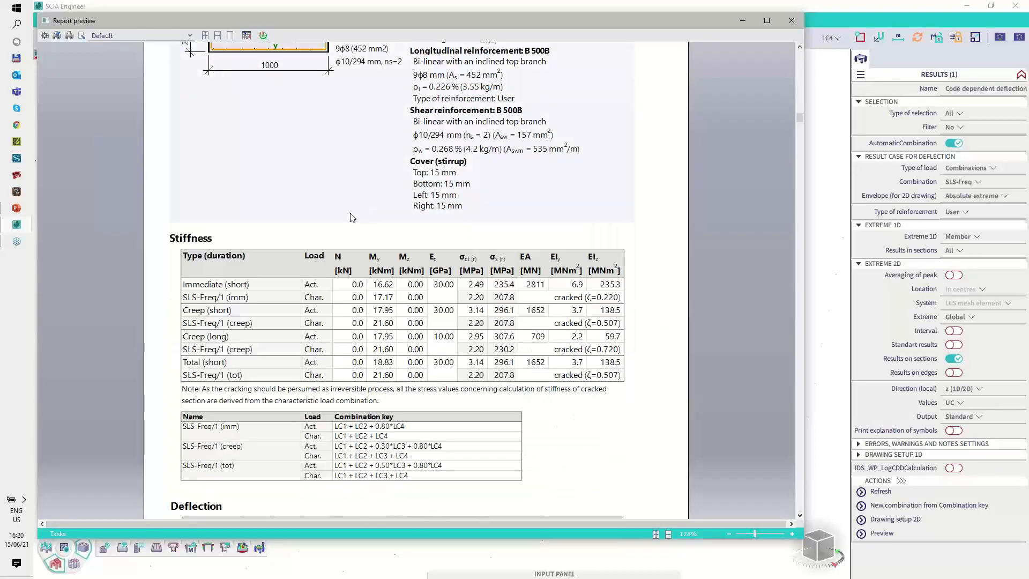
pyautogui.scroll(1, 353, 217)
pyautogui.click(1020, 365)
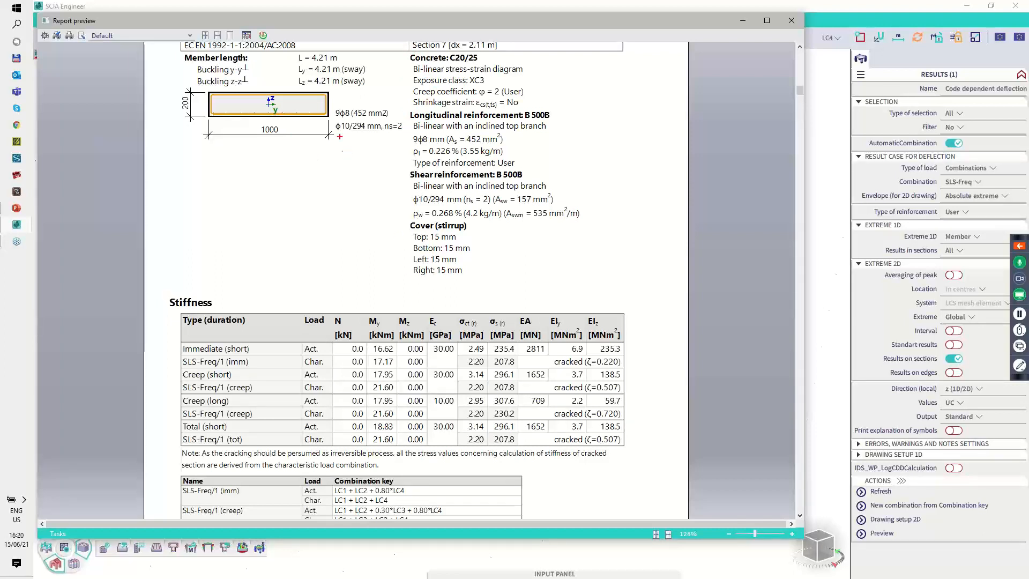
pyautogui.moveTo(336, 118); pyautogui.dragTo(367, 118)
pyautogui.moveTo(479, 100)
pyautogui.mouseDown()
pyautogui.moveTo(508, 99)
pyautogui.moveTo(507, 87)
pyautogui.moveTo(518, 110)
pyautogui.mouseUp()
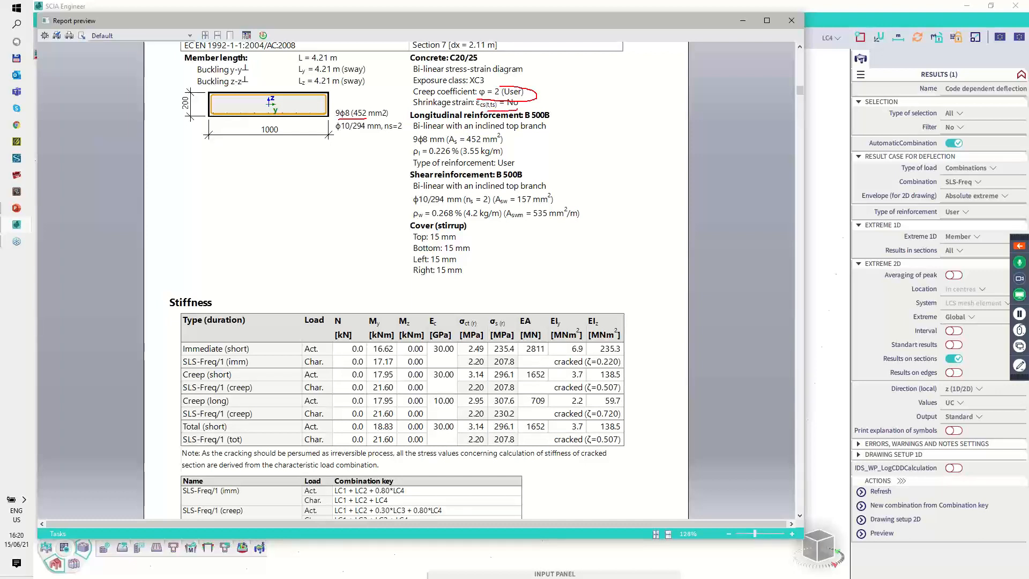
pyautogui.press('Escape')
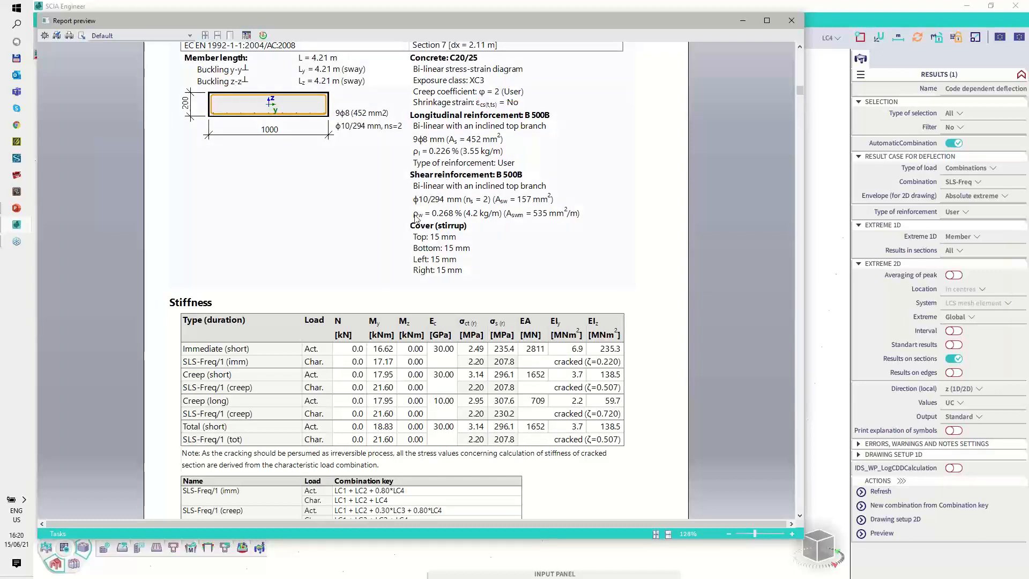
# Step: Examine the immediate, creep and total rows of the stiffness table with their actual and characteristic load moments
pyautogui.hotkey('ctrl', '2')
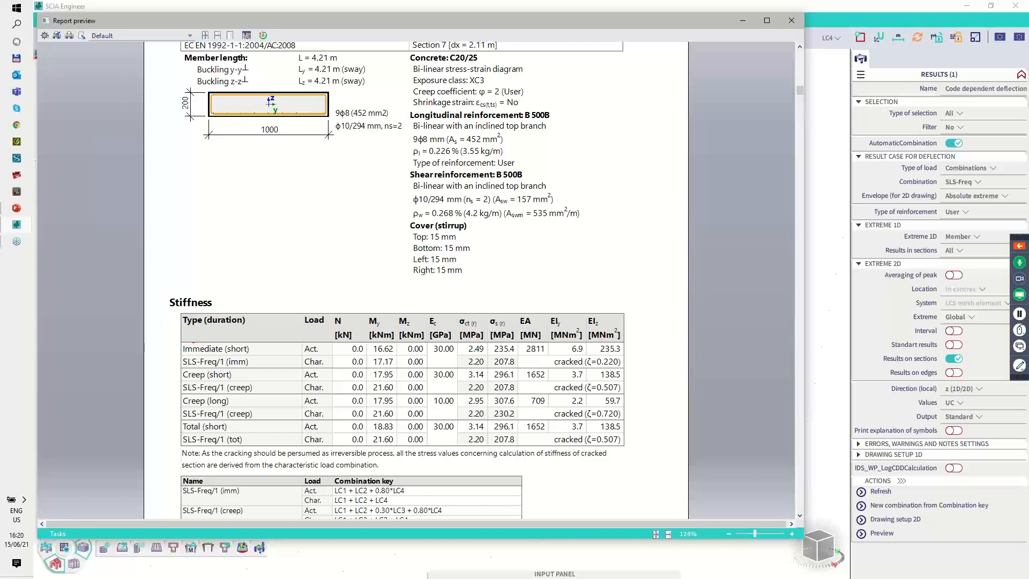
pyautogui.moveTo(193, 342)
pyautogui.mouseDown()
pyautogui.moveTo(180, 366)
pyautogui.moveTo(232, 369)
pyautogui.moveTo(251, 345)
pyautogui.moveTo(223, 339)
pyautogui.mouseUp()
pyautogui.moveTo(181, 369)
pyautogui.mouseDown()
pyautogui.moveTo(175, 397)
pyautogui.moveTo(251, 416)
pyautogui.moveTo(263, 376)
pyautogui.moveTo(242, 366)
pyautogui.mouseUp()
pyautogui.moveTo(181, 426)
pyautogui.mouseDown()
pyautogui.moveTo(176, 436)
pyautogui.moveTo(231, 446)
pyautogui.moveTo(267, 419)
pyautogui.mouseUp()
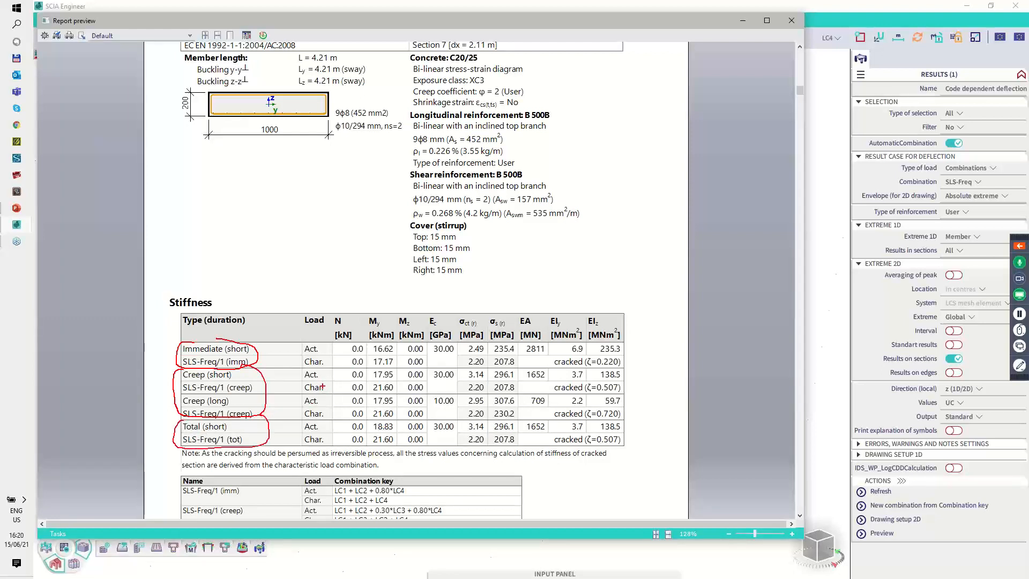
pyautogui.press('Escape')
pyautogui.hotkey('ctrl', '2')
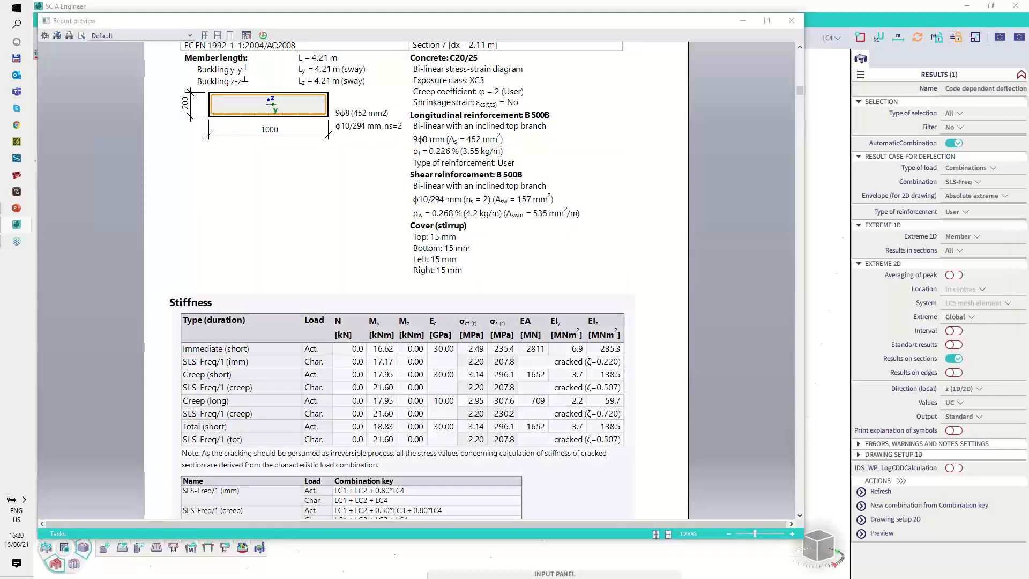
pyautogui.moveTo(308, 340); pyautogui.dragTo(314, 355)
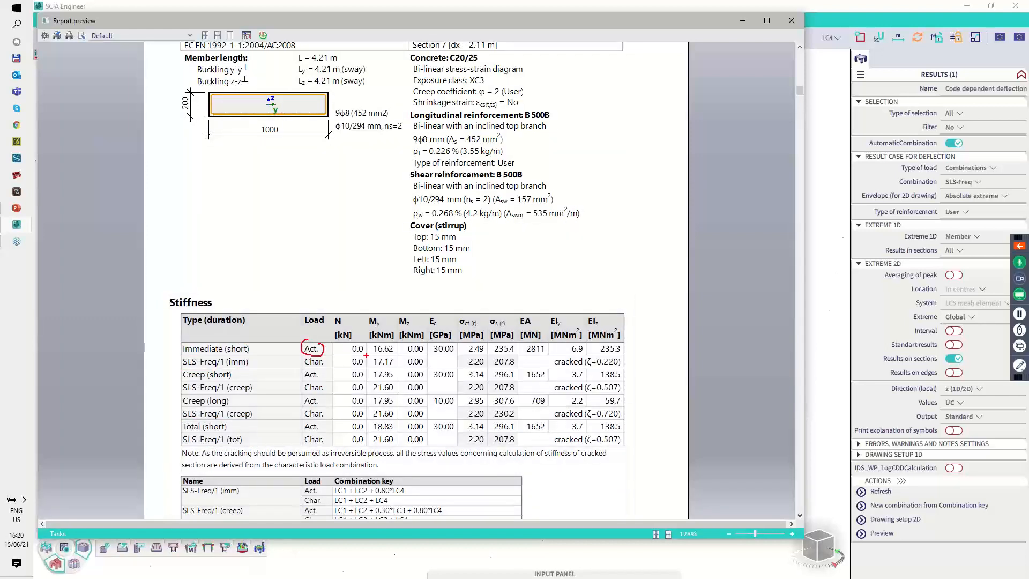
pyautogui.moveTo(376, 356); pyautogui.dragTo(395, 357)
pyautogui.moveTo(323, 357)
pyautogui.mouseDown()
pyautogui.moveTo(324, 369)
pyautogui.moveTo(387, 368)
pyautogui.mouseUp()
pyautogui.press('Escape')
# Step: Examine the combination keys listed below the stiffness table, starting with the immediate SLS-Freq combination
pyautogui.scroll(-1, 384, 389)
pyautogui.hotkey('ctrl', '2')
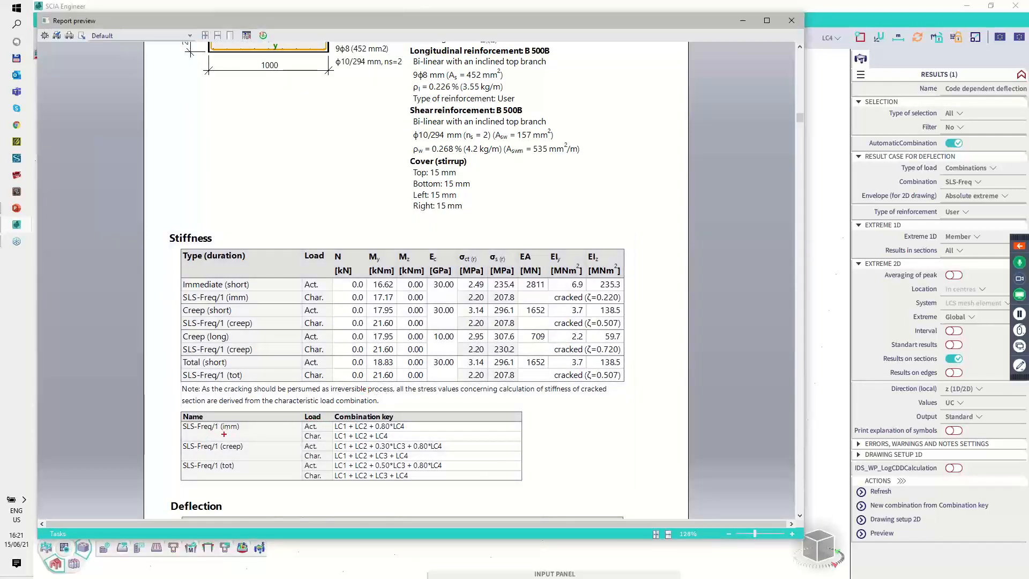
pyautogui.moveTo(223, 431); pyautogui.dragTo(238, 431)
pyautogui.moveTo(377, 430)
pyautogui.mouseDown()
pyautogui.moveTo(407, 421)
pyautogui.moveTo(377, 421)
pyautogui.mouseUp()
pyautogui.press('Escape')
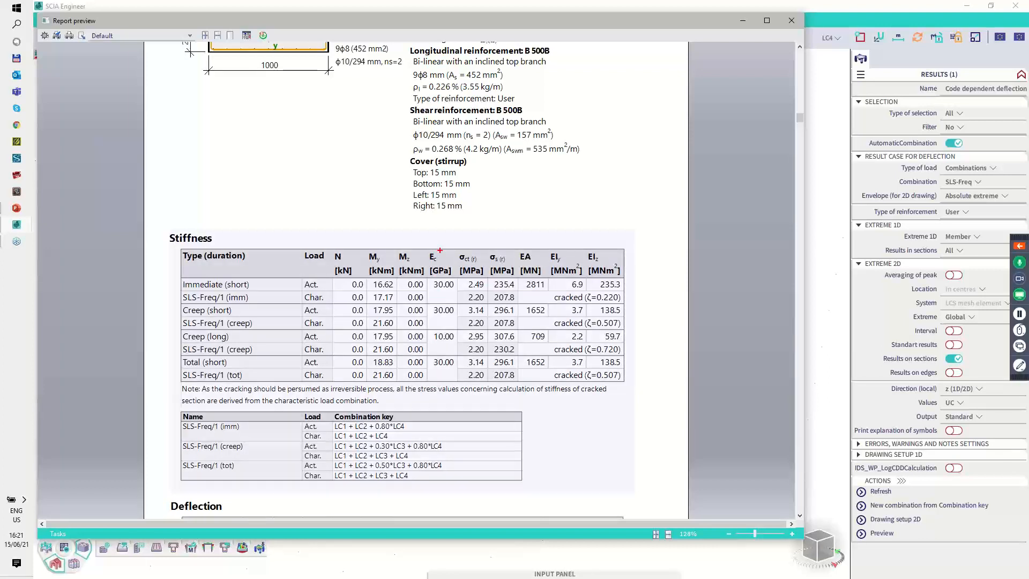
# Step: Compare the short-term and long-term concrete modulus in the stiffness table, and inspect the concrete and steel stress columns
pyautogui.moveTo(426, 252)
pyautogui.mouseDown()
pyautogui.moveTo(426, 364)
pyautogui.moveTo(439, 384)
pyautogui.moveTo(455, 364)
pyautogui.moveTo(459, 289)
pyautogui.moveTo(446, 252)
pyautogui.mouseUp()
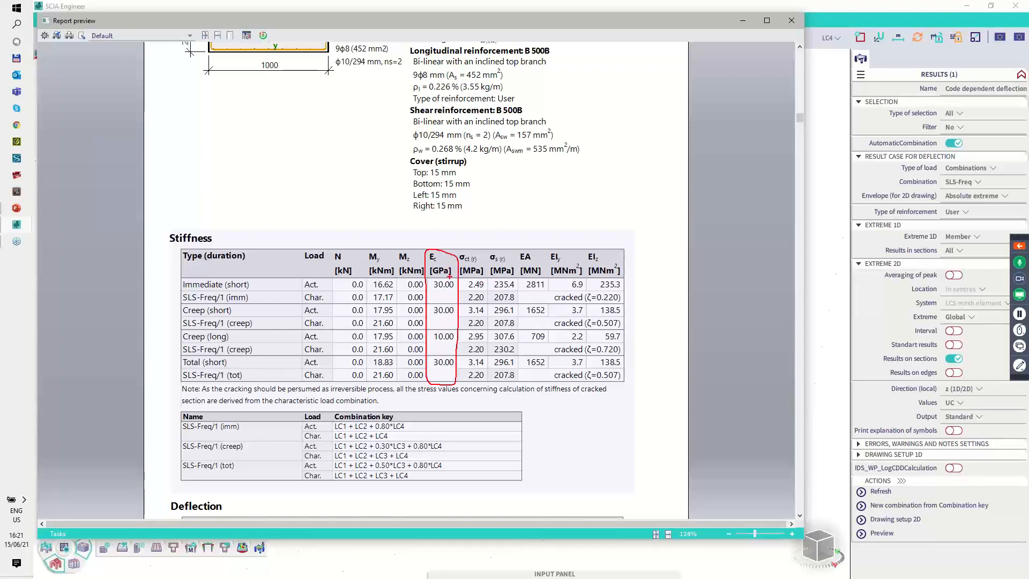
pyautogui.press('Escape')
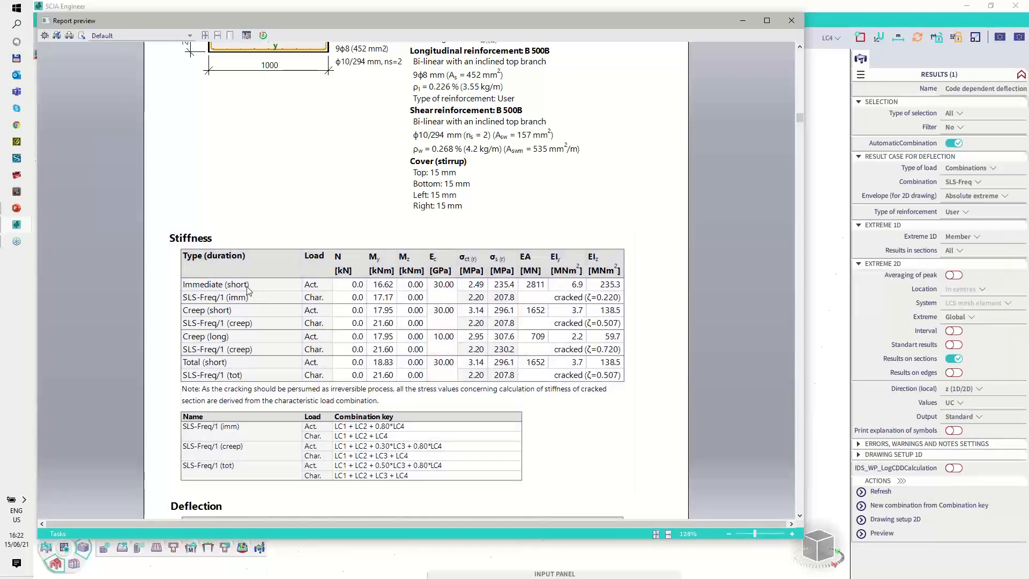
pyautogui.hotkey('ctrl', '2')
pyautogui.moveTo(226, 289); pyautogui.dragTo(247, 290)
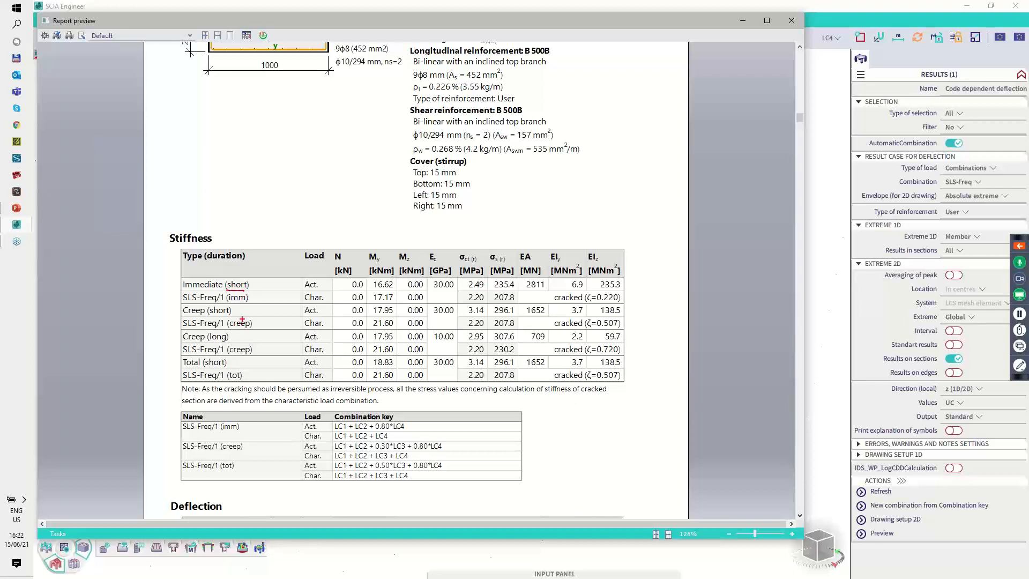
pyautogui.moveTo(203, 368); pyautogui.dragTo(218, 369)
pyautogui.moveTo(231, 328); pyautogui.dragTo(248, 328)
pyautogui.moveTo(435, 284)
pyautogui.mouseDown()
pyautogui.moveTo(456, 289)
pyautogui.moveTo(440, 278)
pyautogui.mouseUp()
pyautogui.press('e')
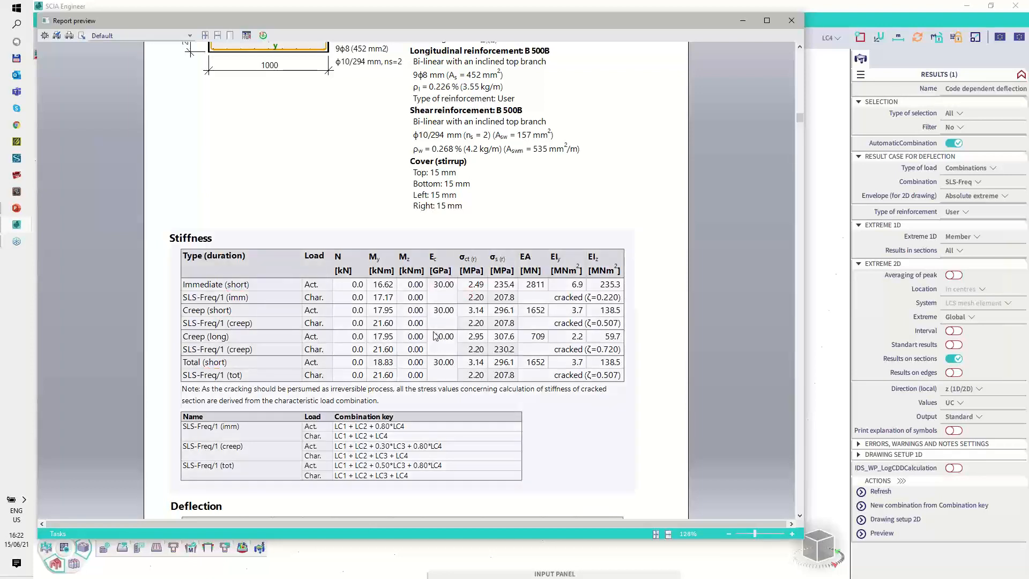
pyautogui.moveTo(438, 329)
pyautogui.mouseDown()
pyautogui.moveTo(430, 343)
pyautogui.moveTo(444, 325)
pyautogui.mouseUp()
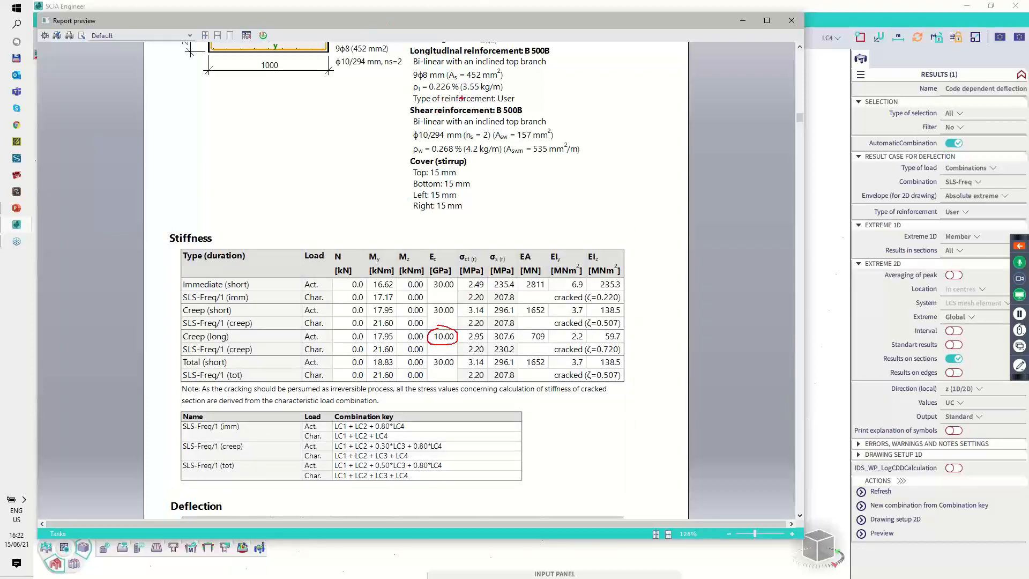
pyautogui.press('Escape')
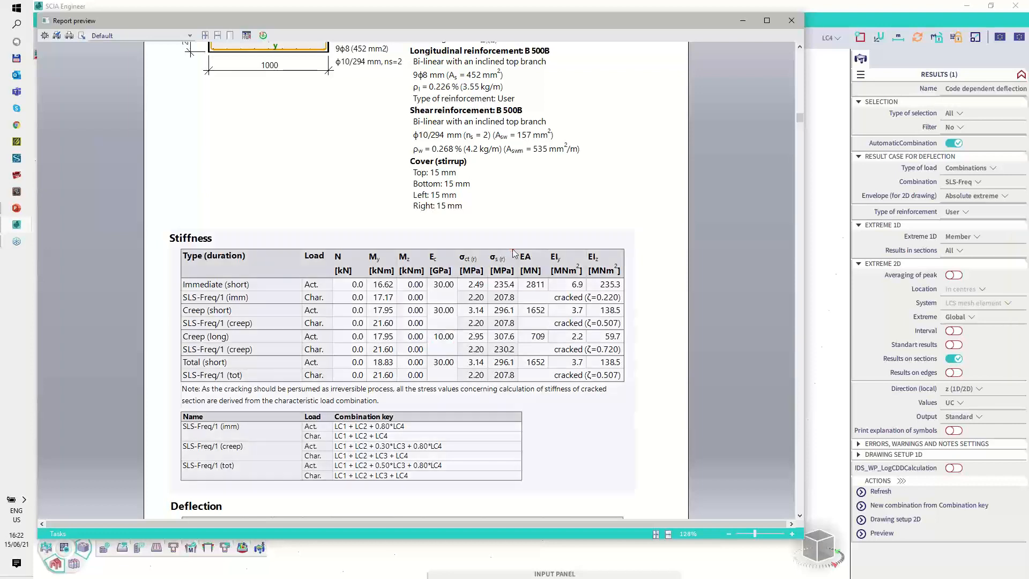
pyautogui.moveTo(456, 249)
pyautogui.mouseDown()
pyautogui.moveTo(456, 379)
pyautogui.moveTo(522, 381)
pyautogui.moveTo(517, 246)
pyautogui.moveTo(462, 242)
pyautogui.mouseUp()
pyautogui.press('Escape')
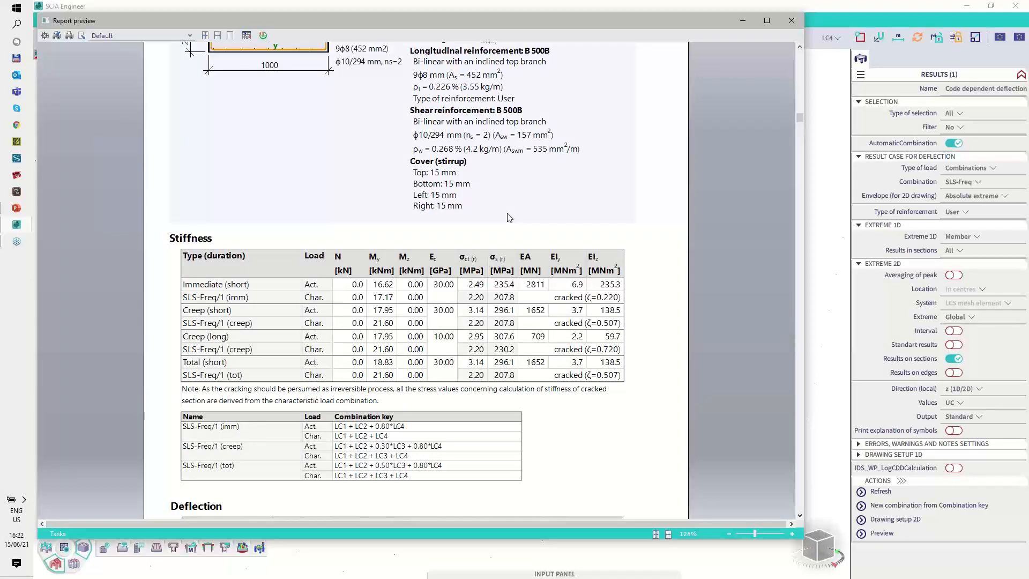
pyautogui.hotkey('ctrl', '2')
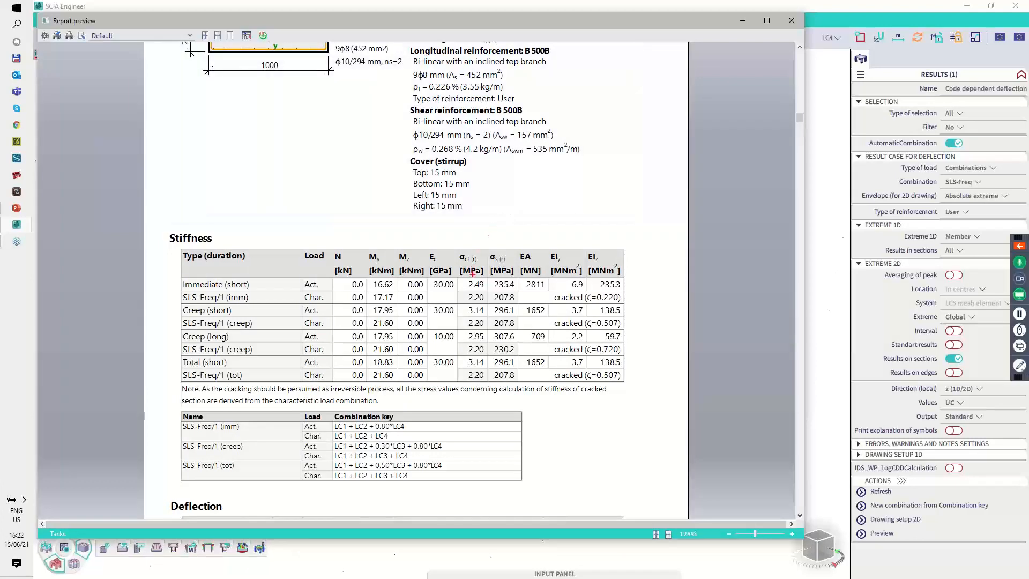
# Step: Switch to the PowerPoint presentation and show the slide explaining how the stiffness is calculated
pyautogui.hotkey('alt', 'Tab')
pyautogui.press('Tab')
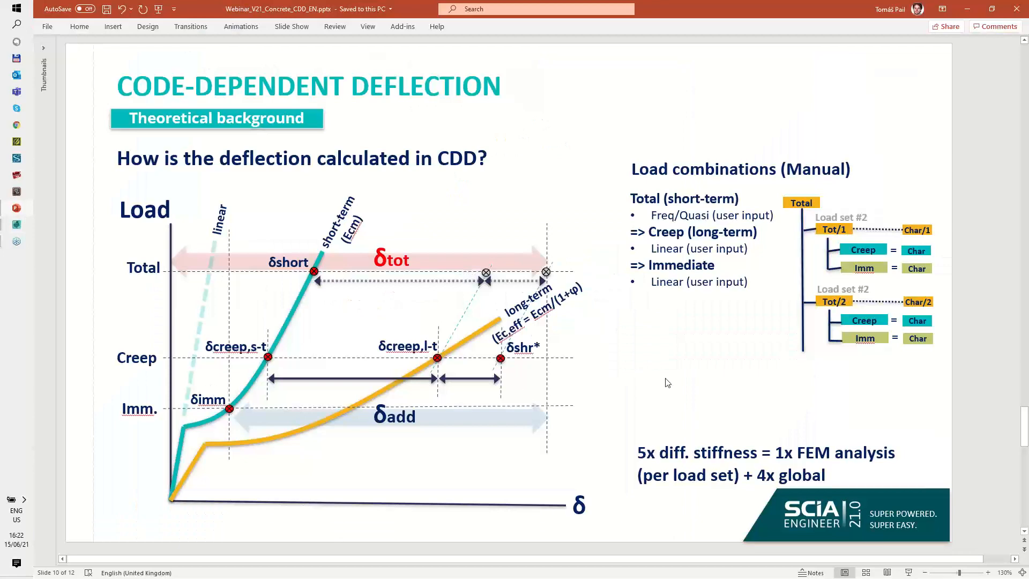
pyautogui.scroll(-2, 672, 372)
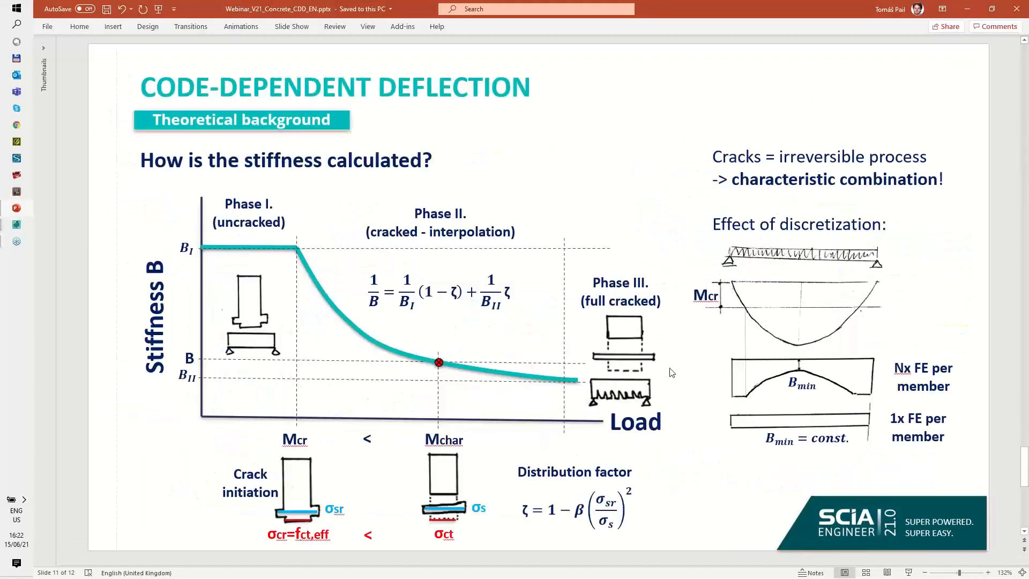
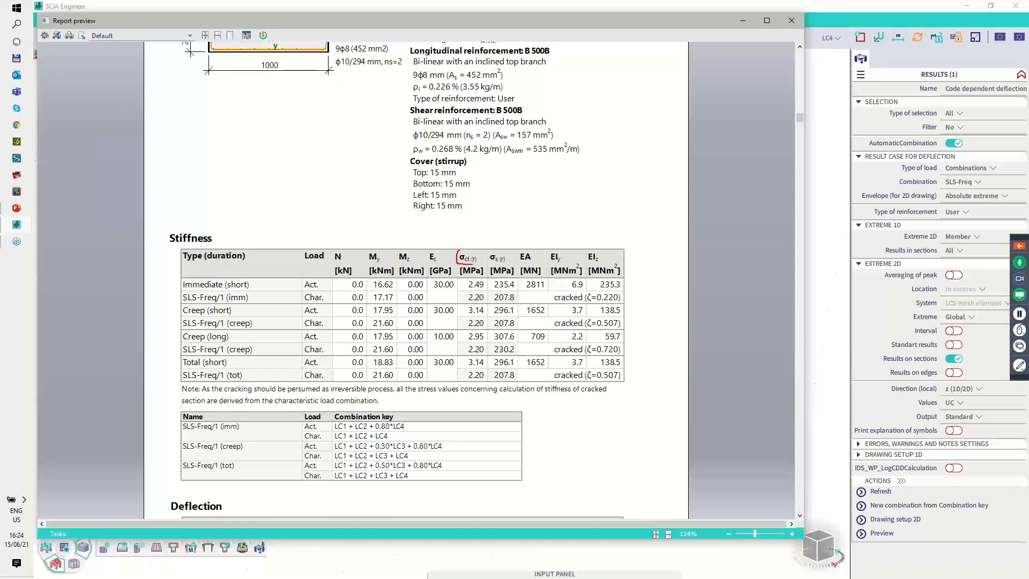
# Step: Examine the concrete tensile stress column of the stiffness table and the cracked-section coefficients, focusing on the immediate row
pyautogui.moveTo(481, 254); pyautogui.dragTo(470, 251)
pyautogui.moveTo(467, 319)
pyautogui.mouseDown()
pyautogui.moveTo(481, 328)
pyautogui.moveTo(466, 354)
pyautogui.moveTo(485, 355)
pyautogui.mouseUp()
pyautogui.press('Escape')
pyautogui.hotkey('ctrl', '2')
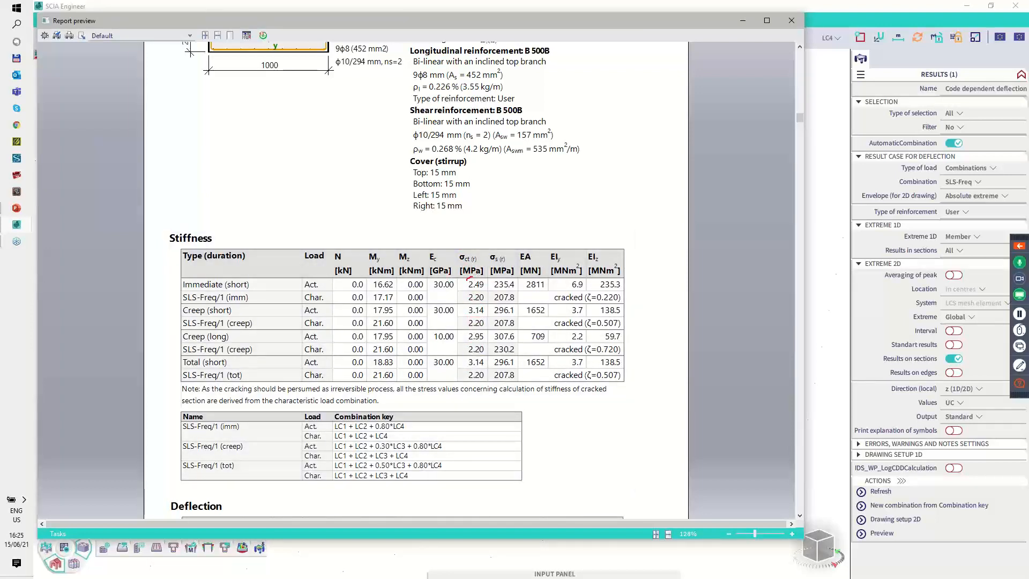
pyautogui.moveTo(485, 290)
pyautogui.mouseDown()
pyautogui.moveTo(478, 299)
pyautogui.moveTo(477, 288)
pyautogui.mouseUp()
pyautogui.moveTo(554, 301)
pyautogui.mouseDown()
pyautogui.moveTo(580, 301)
pyautogui.moveTo(582, 381)
pyautogui.mouseUp()
pyautogui.press('Escape')
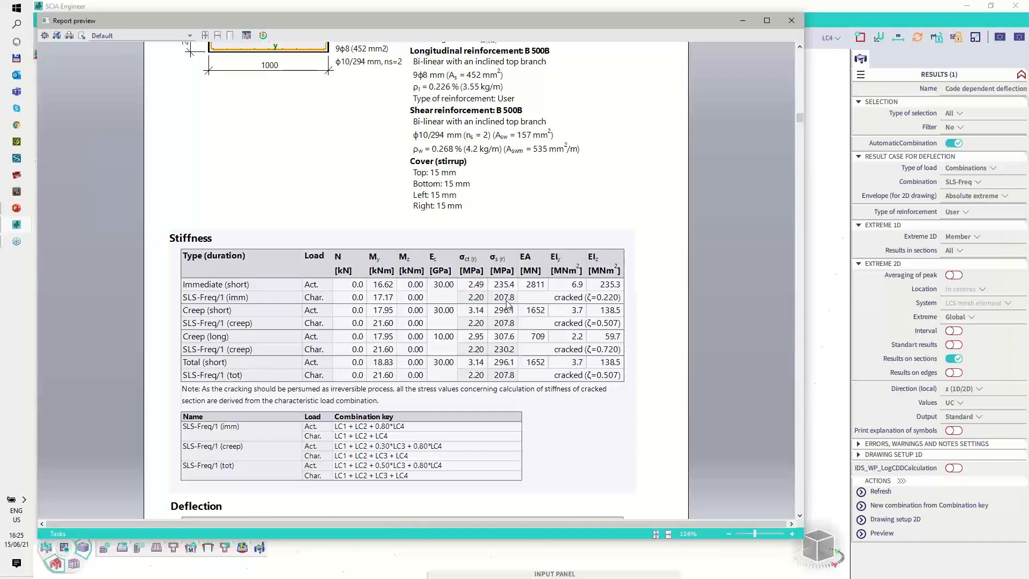
pyautogui.hotkey('ctrl', '2')
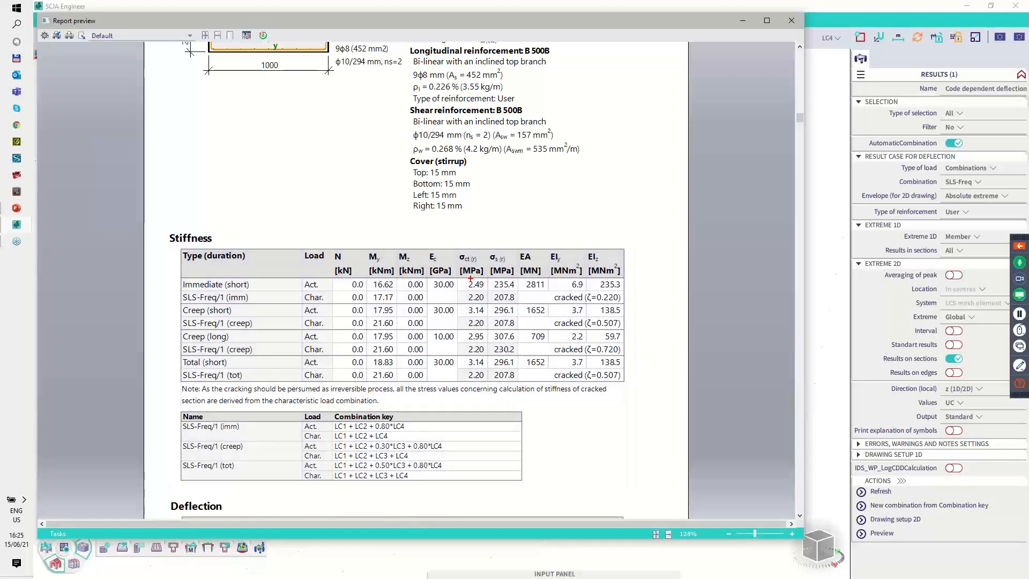
pyautogui.moveTo(467, 289); pyautogui.dragTo(487, 288)
pyautogui.press('Escape')
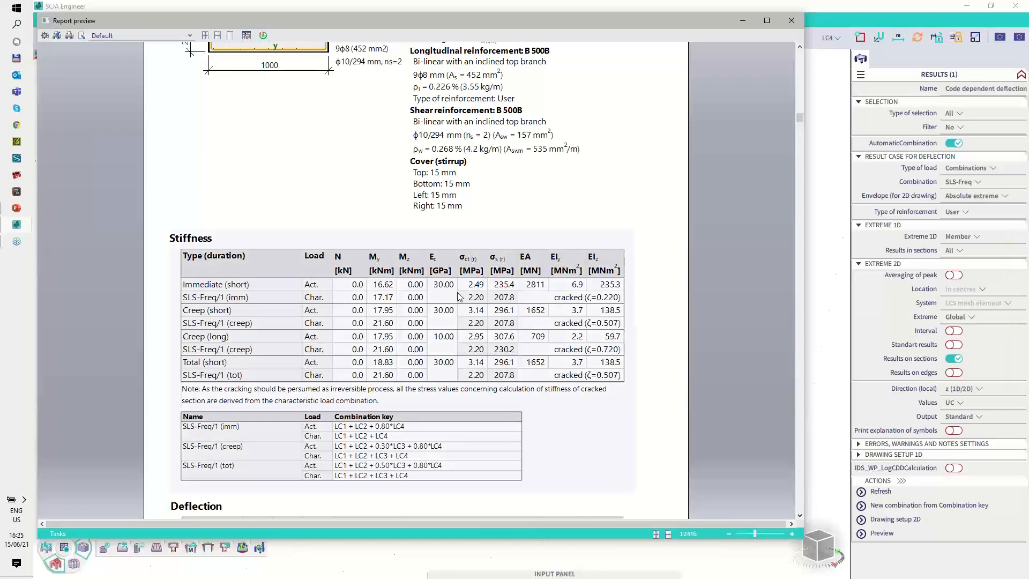
# Step: Examine the short-term creep row's characteristic moment, stress and combination key, and close the report preview
pyautogui.click(1020, 365)
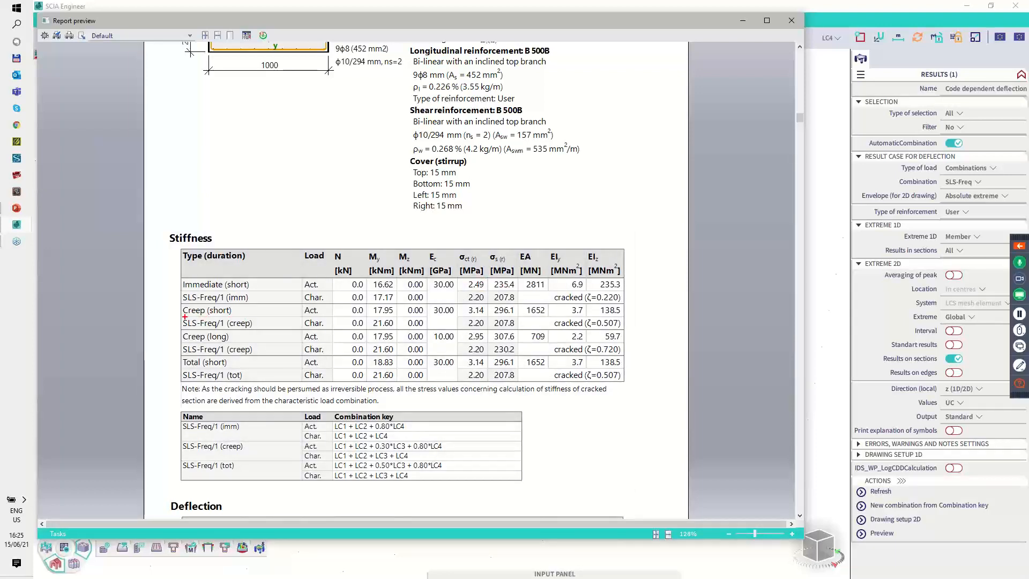
pyautogui.moveTo(185, 317)
pyautogui.mouseDown()
pyautogui.moveTo(237, 315)
pyautogui.moveTo(191, 303)
pyautogui.moveTo(178, 311)
pyautogui.mouseUp()
pyautogui.moveTo(378, 316)
pyautogui.mouseDown()
pyautogui.moveTo(370, 322)
pyautogui.moveTo(393, 327)
pyautogui.moveTo(377, 316)
pyautogui.mouseUp()
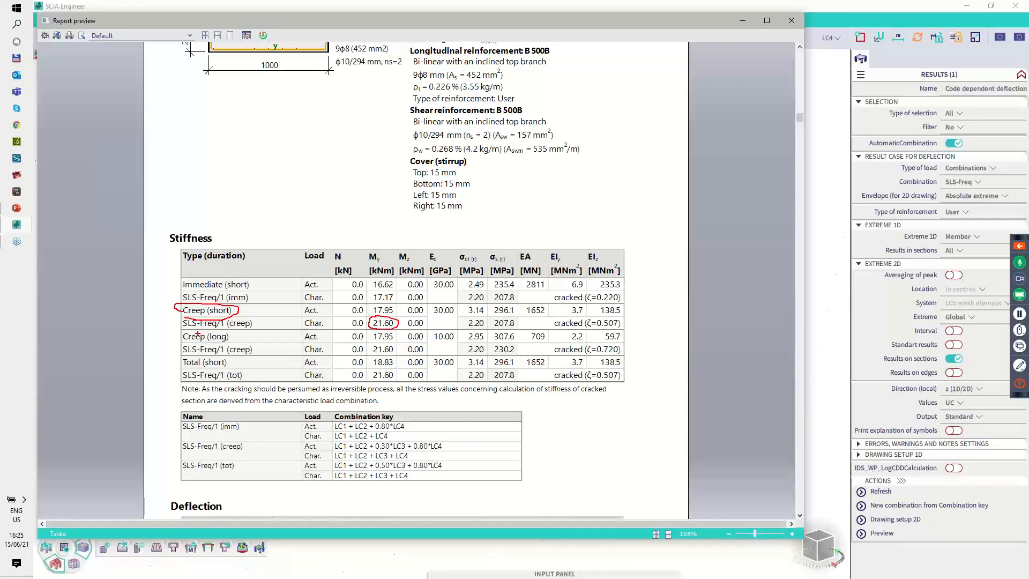
pyautogui.moveTo(225, 329); pyautogui.dragTo(243, 328)
pyautogui.moveTo(221, 452); pyautogui.dragTo(407, 459)
pyautogui.moveTo(471, 304); pyautogui.dragTo(482, 316)
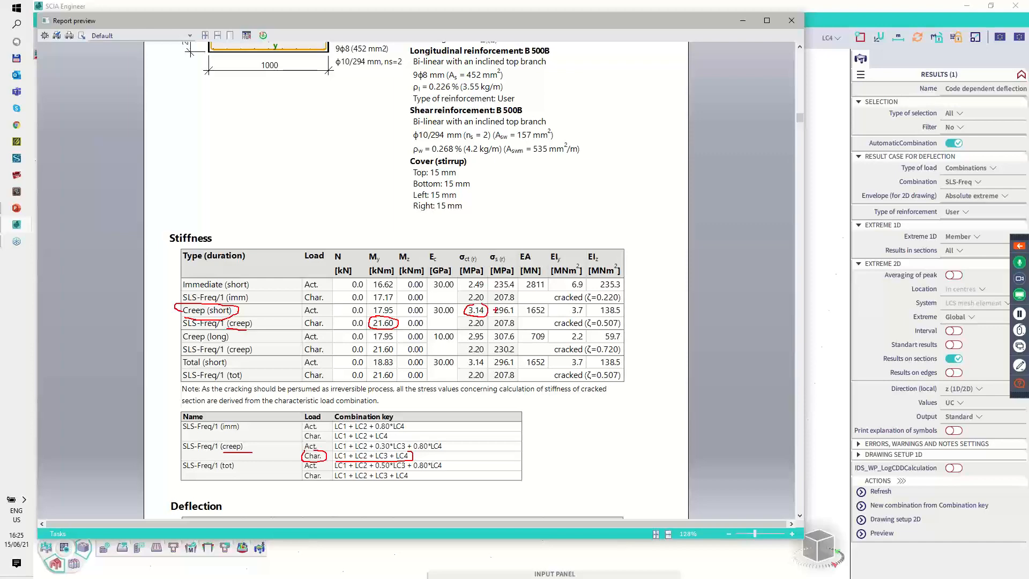
pyautogui.click(792, 20)
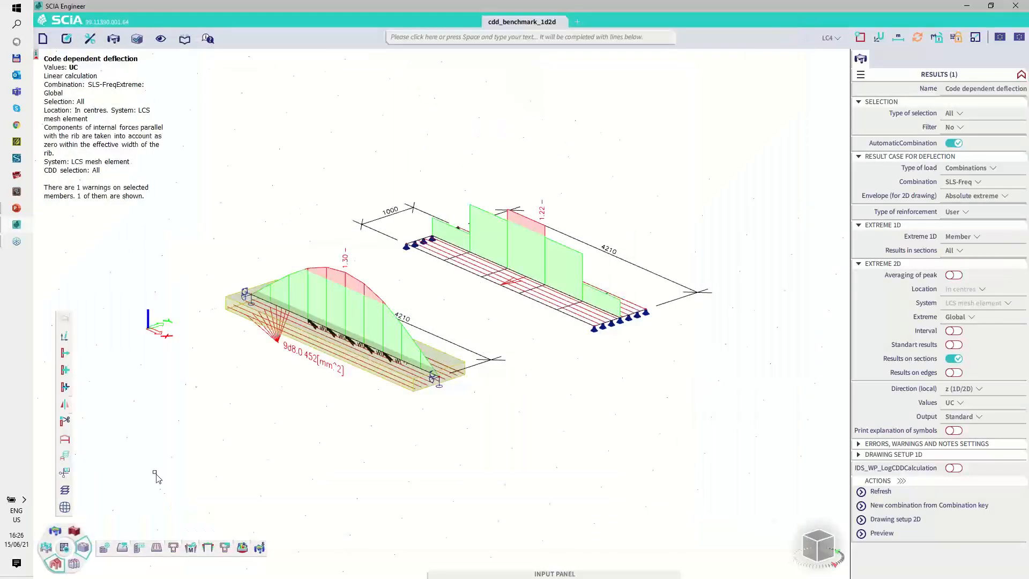
# Step: Search the commands for "slS" and open the 1D SLS reinforcement stress limitation check
pyautogui.click(418, 38)
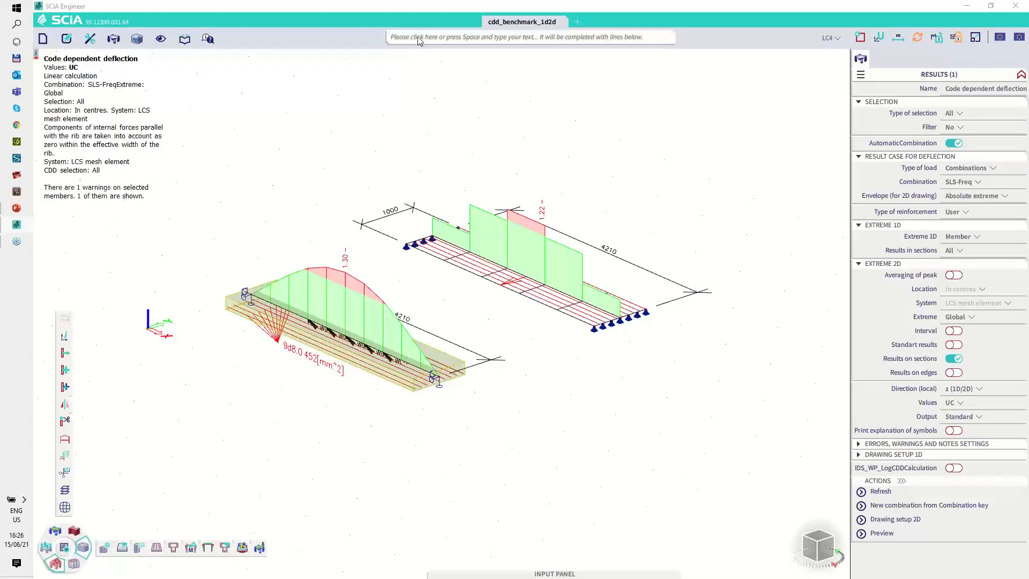
pyautogui.write('slS')
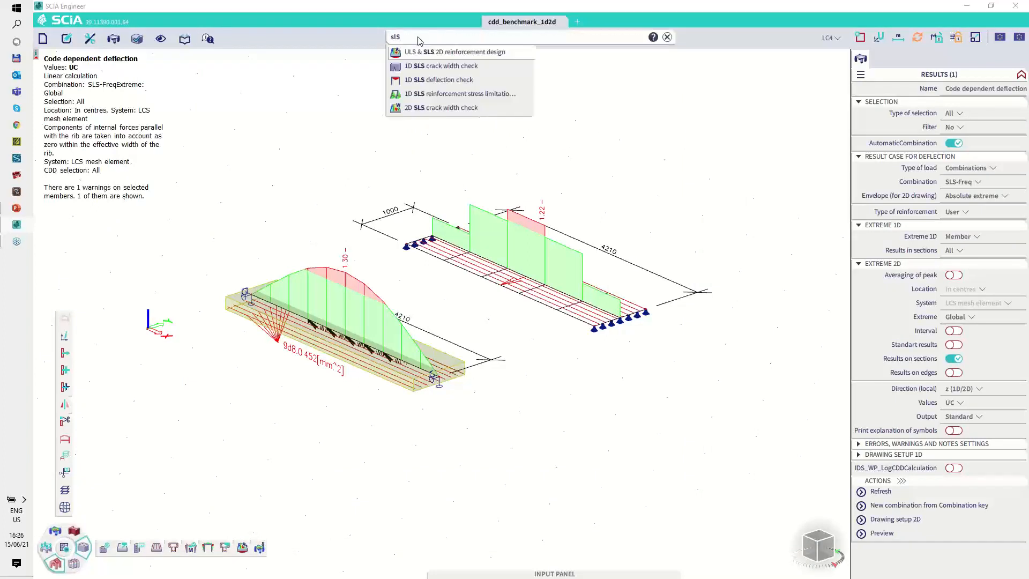
pyautogui.click(451, 96)
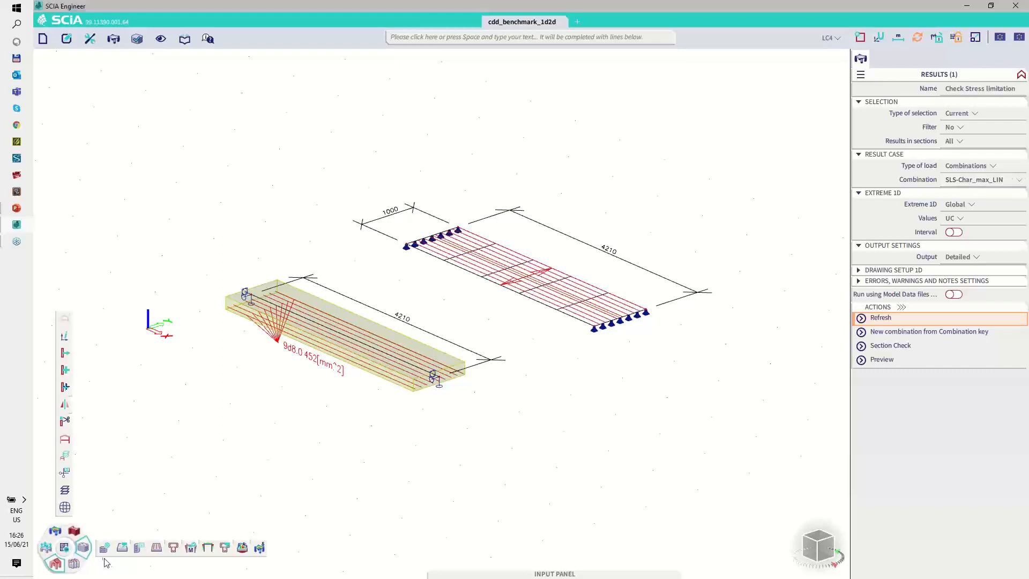
# Step: Review the load case contents of the SLS-Char_max_LIN combination and close the combinations manager
pyautogui.click(46, 553)
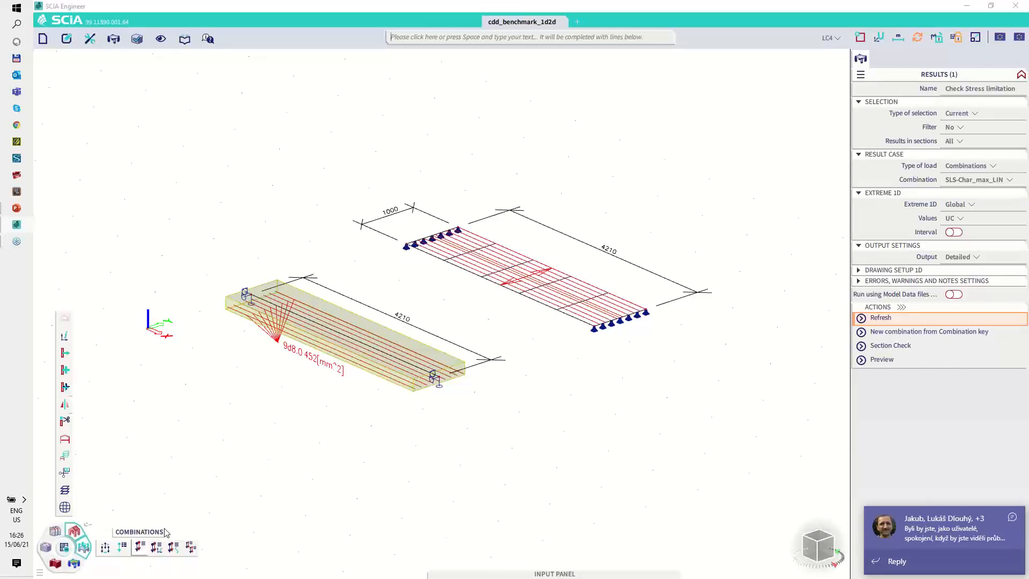
pyautogui.click(140, 546)
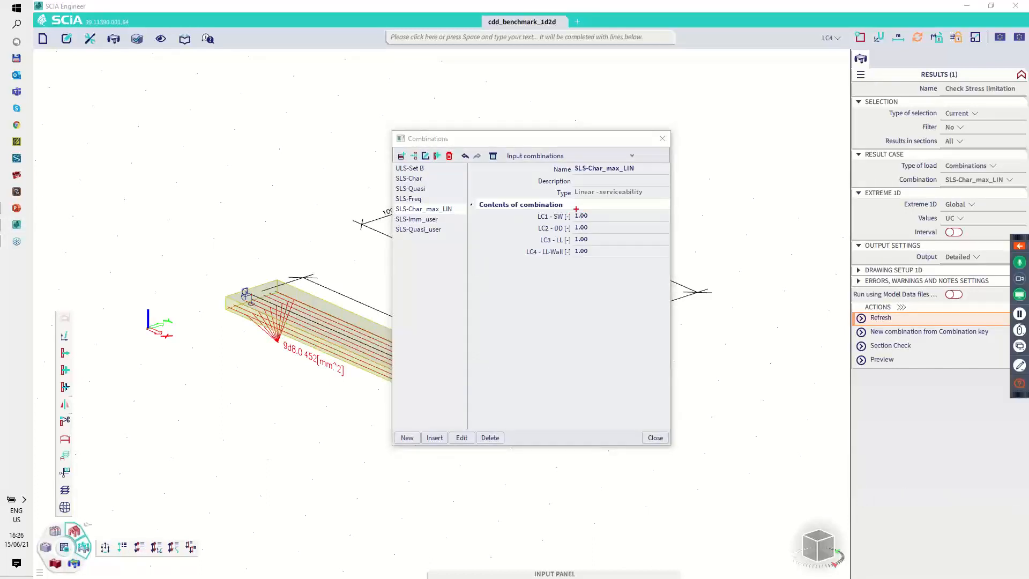
pyautogui.moveTo(543, 208)
pyautogui.mouseDown()
pyautogui.moveTo(515, 246)
pyautogui.moveTo(585, 265)
pyautogui.moveTo(594, 205)
pyautogui.moveTo(563, 205)
pyautogui.mouseUp()
pyautogui.press('Escape')
pyautogui.click(663, 139)
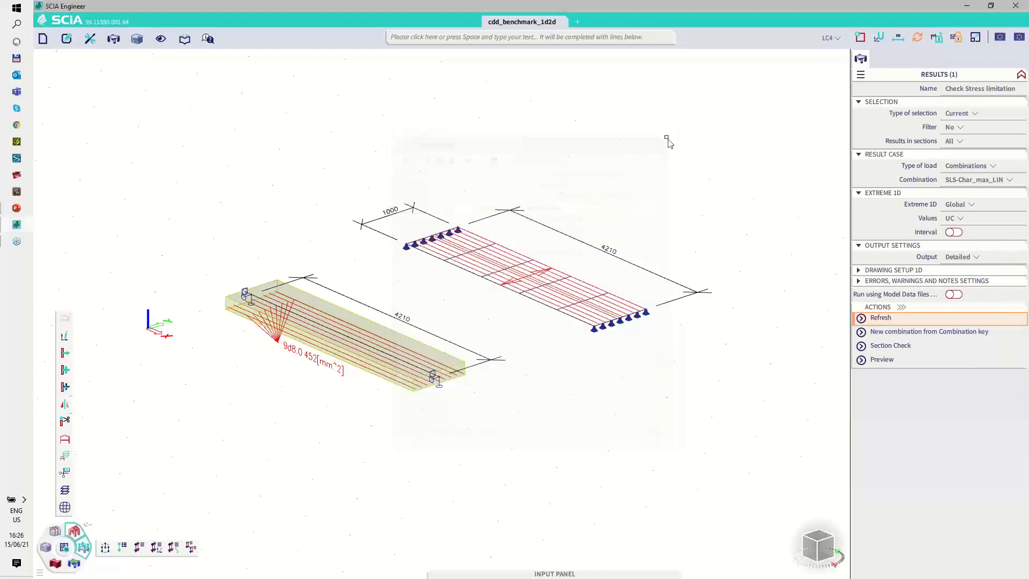
# Step: Run the Section Check for stress limitation on beam B1 at its midspan section, dx = 2.11 m
pyautogui.click(416, 332)
pyautogui.click(961, 208)
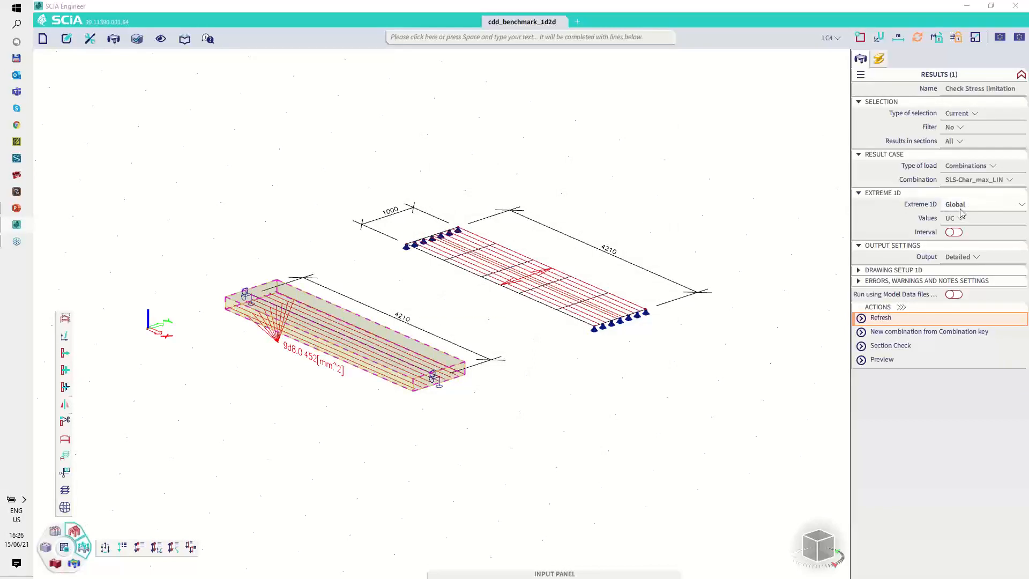
pyautogui.click(890, 346)
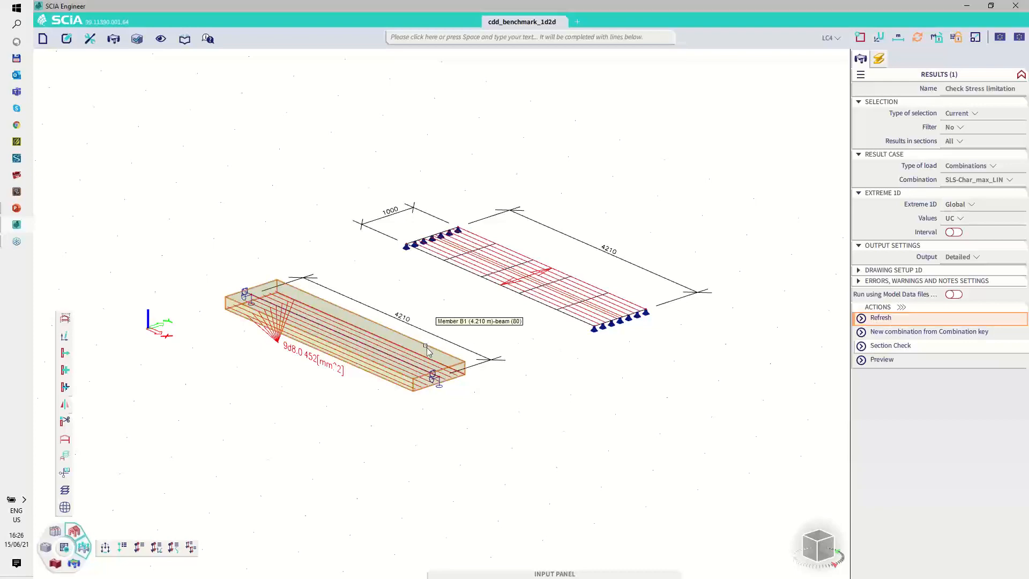
pyautogui.click(345, 342)
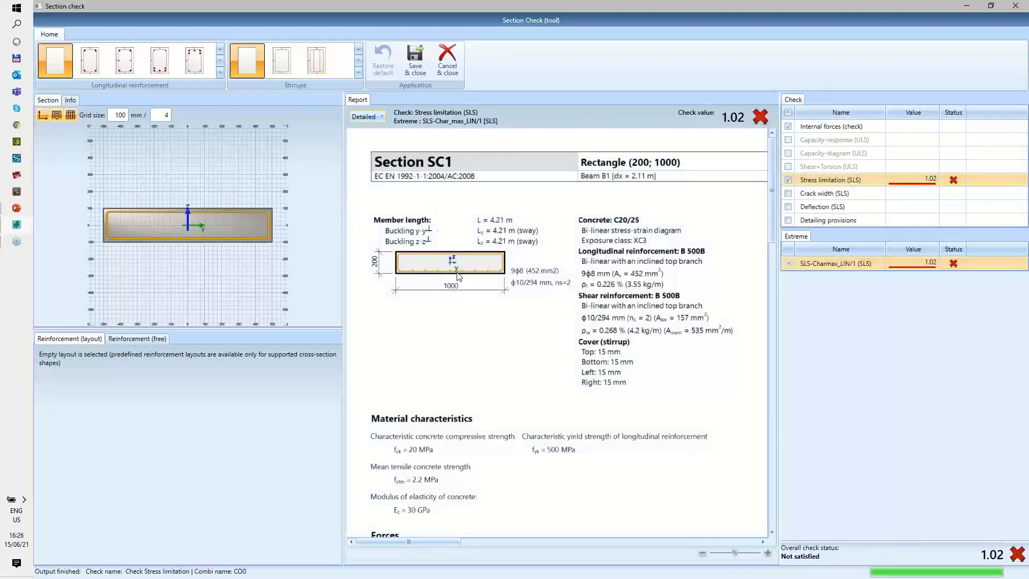
# Step: Examine the characteristic load combination and bending moment in the Forces part of the stress limitation report
pyautogui.scroll(-2, 464, 293)
pyautogui.scroll(-3, 464, 292)
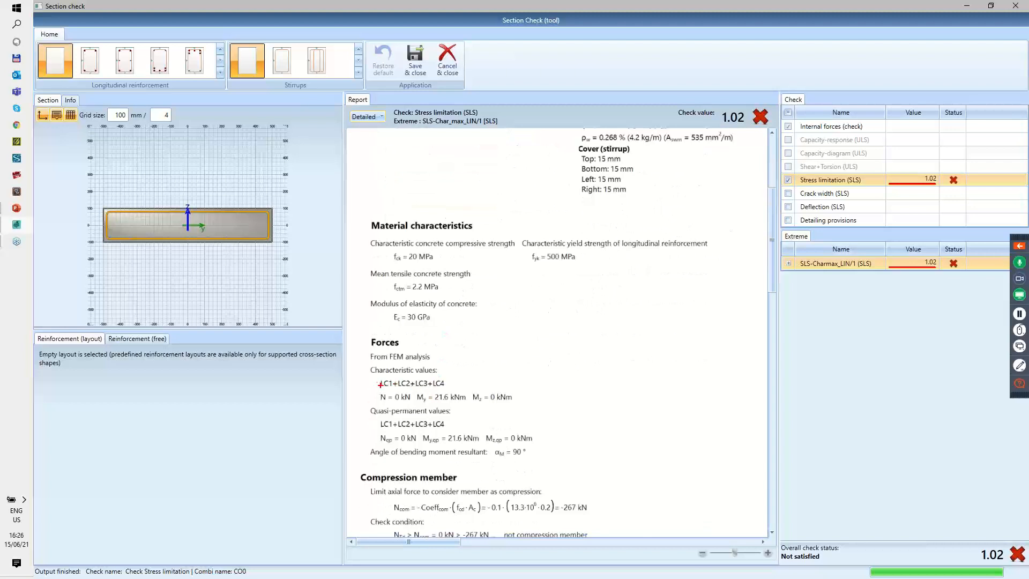
pyautogui.moveTo(380, 384)
pyautogui.mouseDown()
pyautogui.moveTo(423, 390)
pyautogui.moveTo(444, 376)
pyautogui.moveTo(382, 377)
pyautogui.mouseUp()
pyautogui.moveTo(431, 402); pyautogui.dragTo(466, 400)
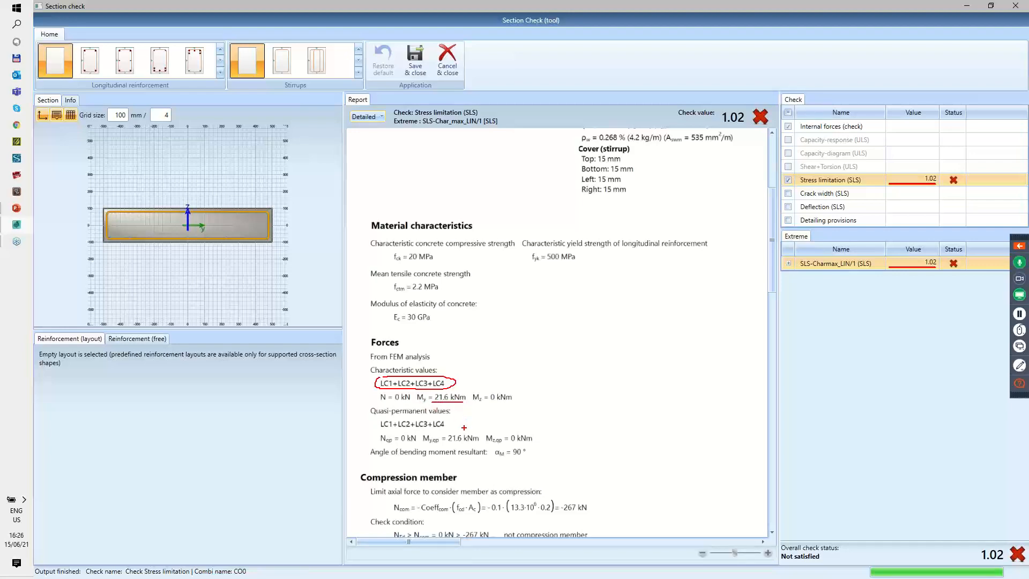
pyautogui.press('Escape')
# Step: Examine the short-term stress-strain distribution before cracking, focusing on the concrete tensile stress in the uncracked state
pyautogui.scroll(-3, 498, 403)
pyautogui.scroll(-8, 499, 406)
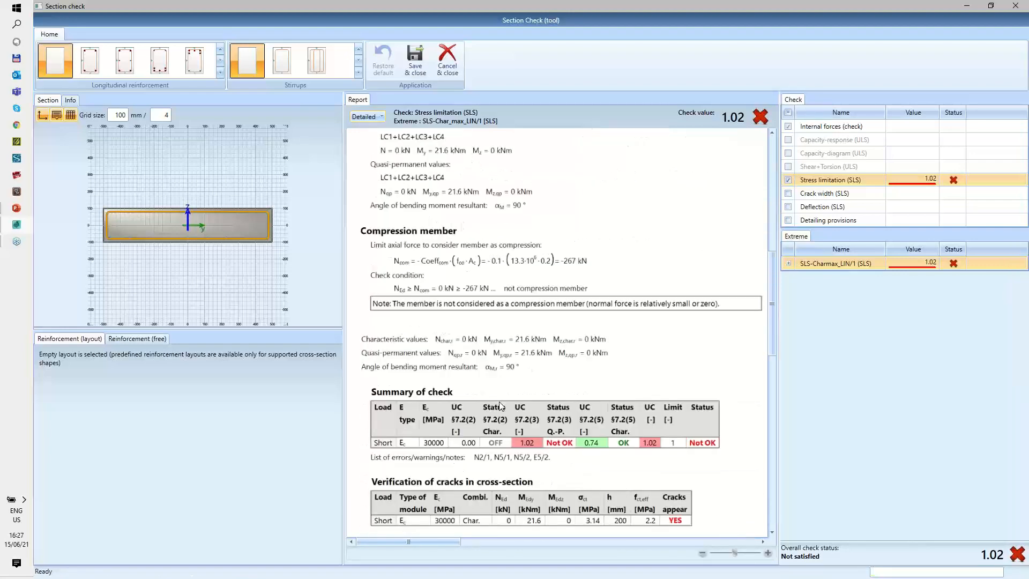
pyautogui.scroll(-1, 443, 316)
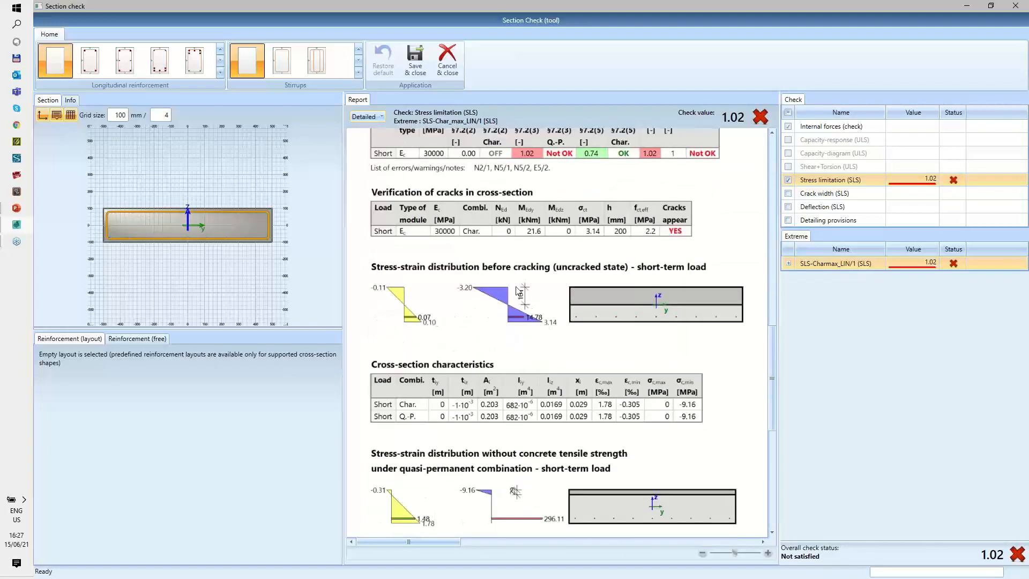
pyautogui.hotkey('ctrl', '2')
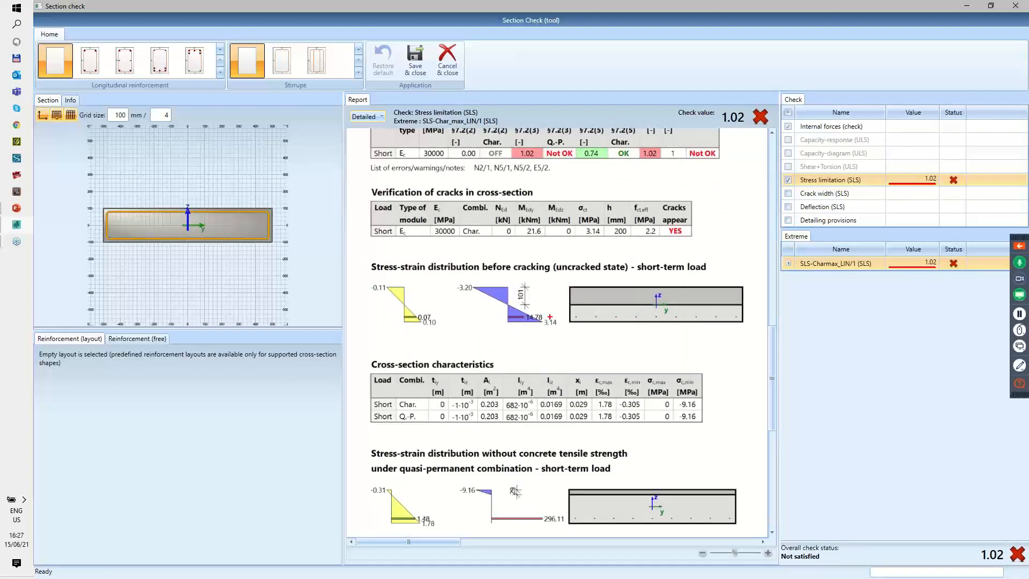
pyautogui.moveTo(549, 317)
pyautogui.mouseDown()
pyautogui.moveTo(539, 321)
pyautogui.moveTo(559, 329)
pyautogui.mouseUp()
pyautogui.moveTo(559, 273); pyautogui.dragTo(622, 273)
pyautogui.press('Escape')
# Step: Compare the uncracked distribution with the reinforcement stress in the distribution without concrete tensile strength, and close the Section Check without saving
pyautogui.scroll(-3, 516, 425)
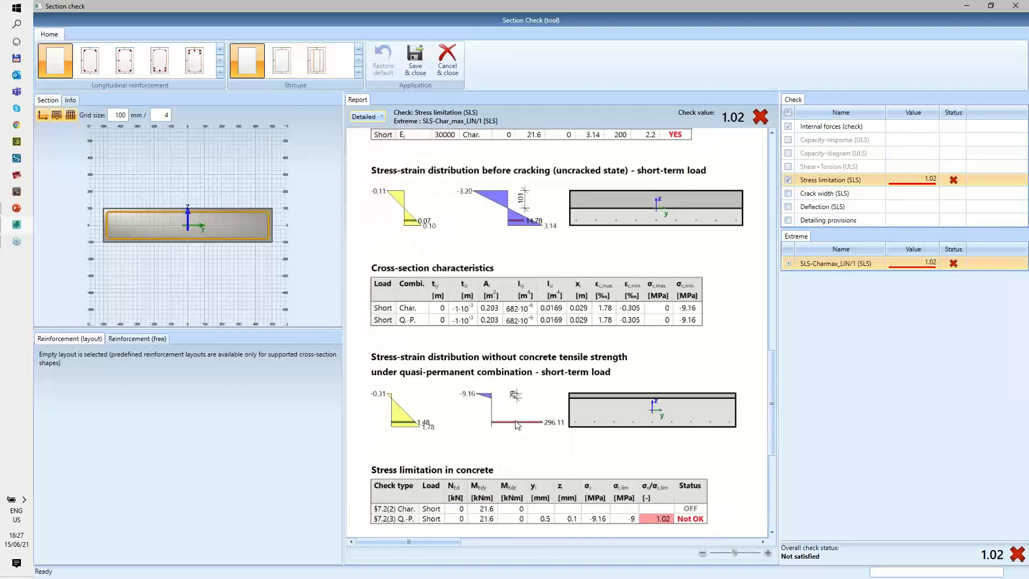
pyautogui.click(1019, 364)
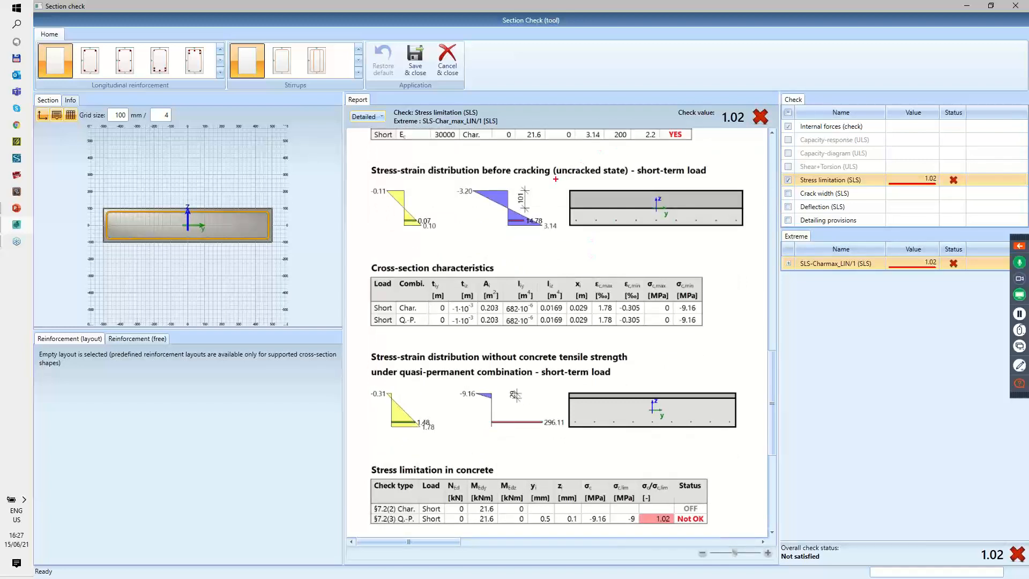
pyautogui.moveTo(556, 176); pyautogui.dragTo(627, 178)
pyautogui.moveTo(550, 416)
pyautogui.mouseDown()
pyautogui.moveTo(542, 426)
pyautogui.moveTo(569, 429)
pyautogui.moveTo(550, 413)
pyautogui.mouseUp()
pyautogui.press('Escape')
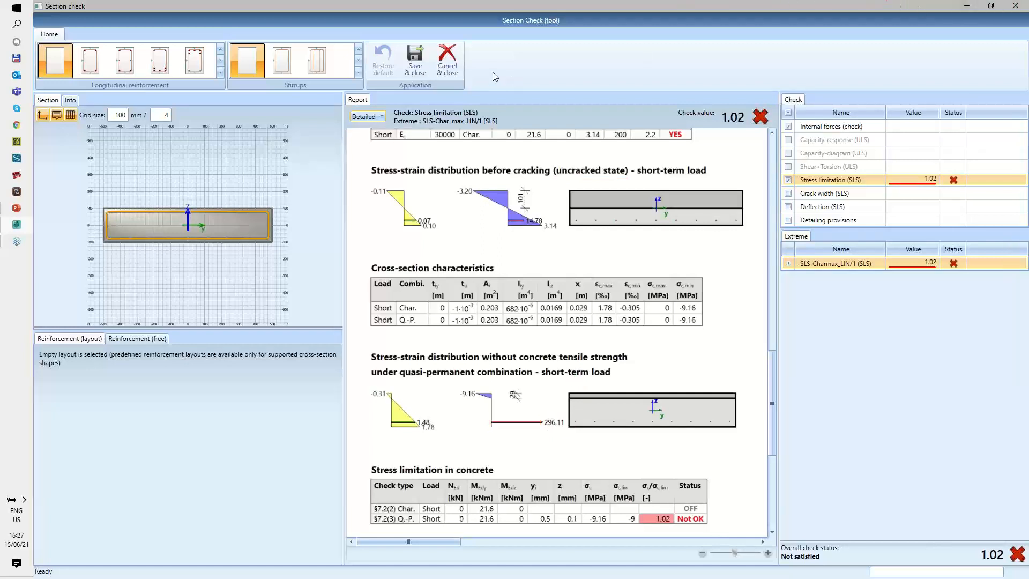
pyautogui.click(448, 67)
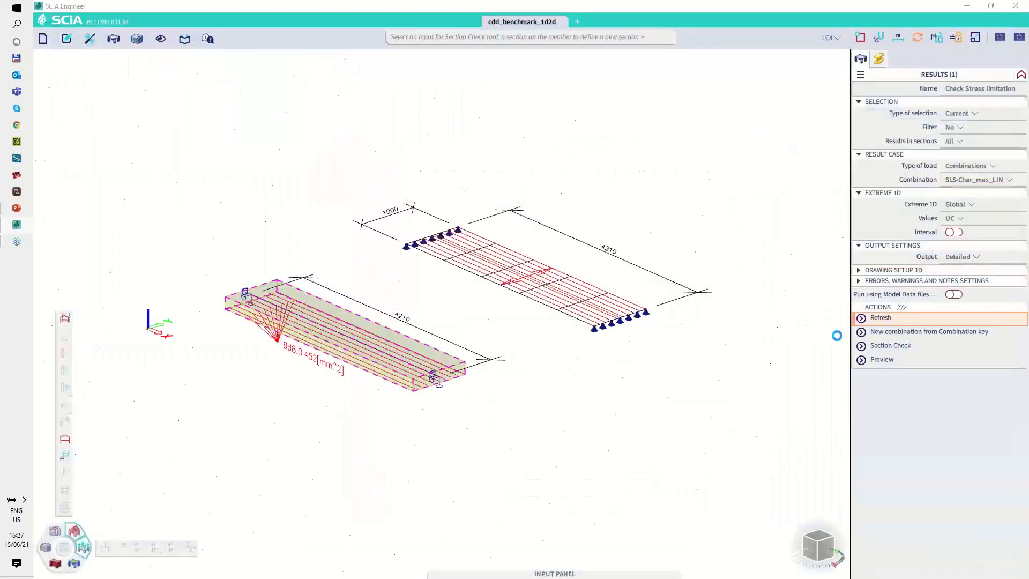
pyautogui.press('Escape')
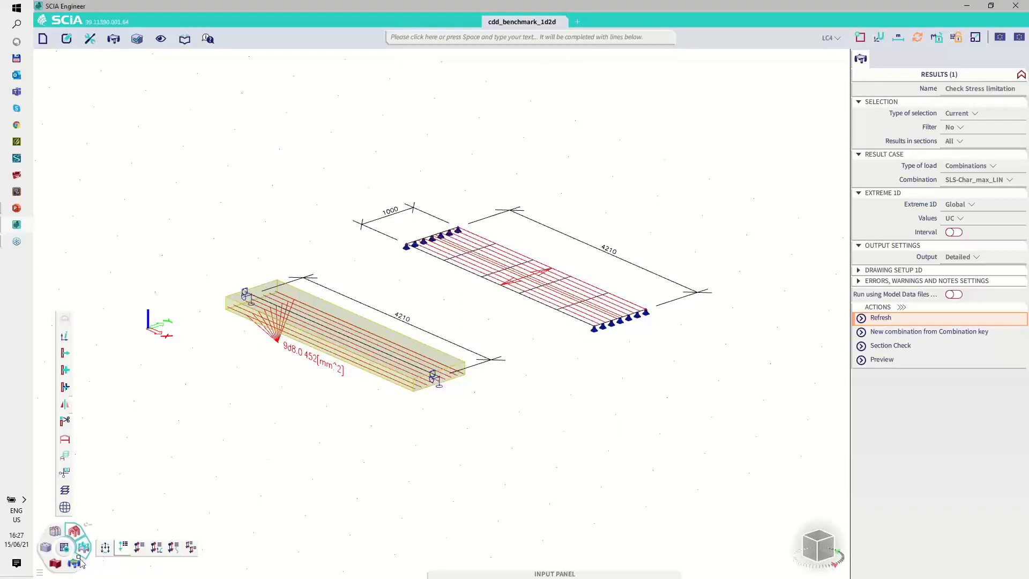
# Step: Reopen the Code dependent deflection check and generate its report preview, showing the stiffness table
pyautogui.click(46, 547)
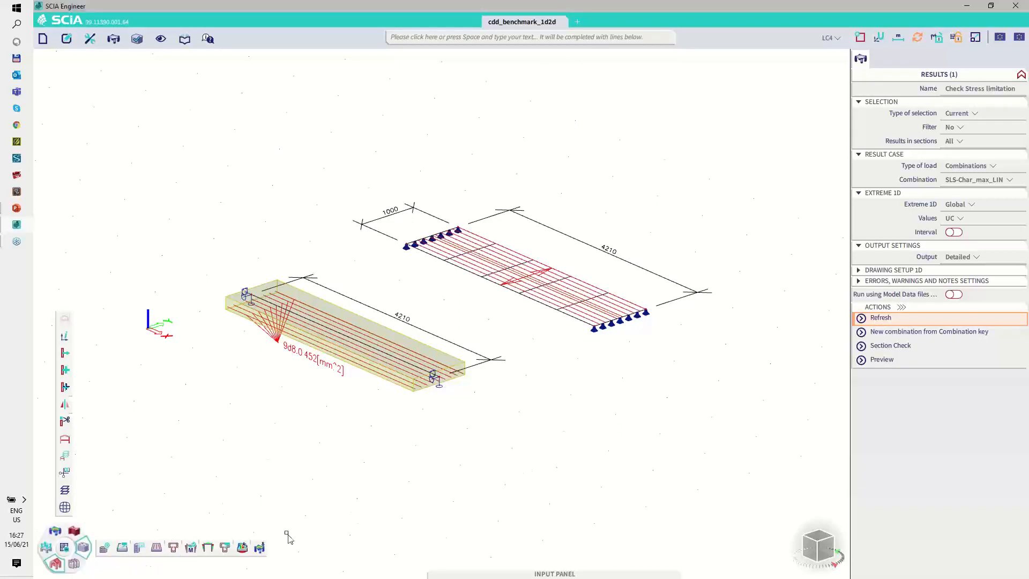
pyautogui.moveTo(250, 547)
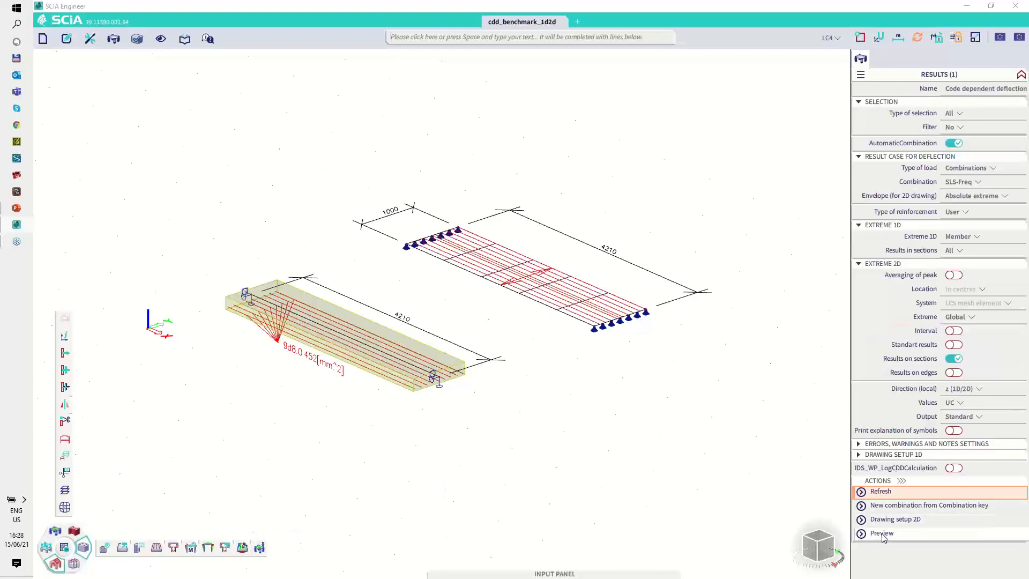
pyautogui.click(880, 533)
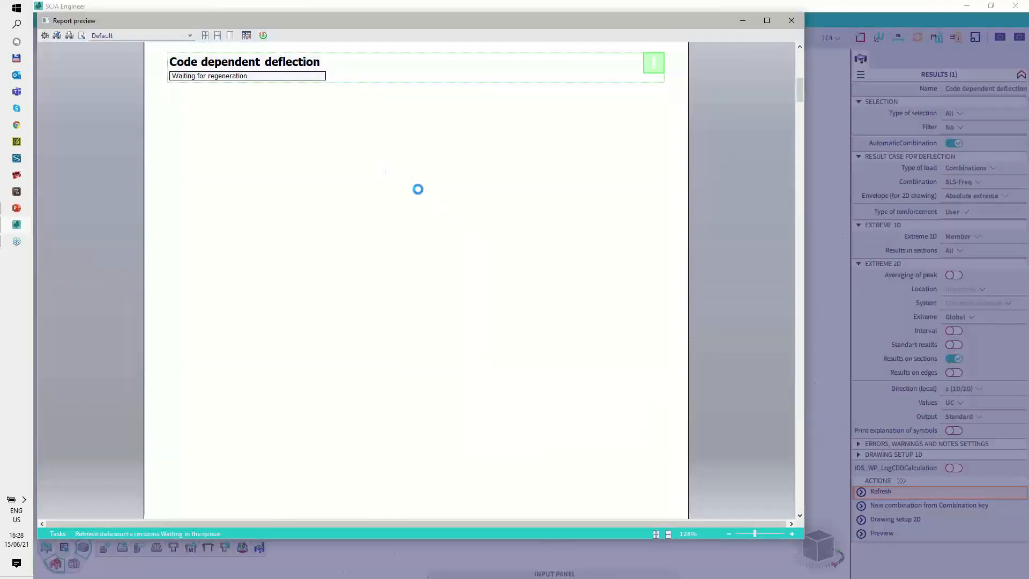
pyautogui.scroll(-3, 428, 247)
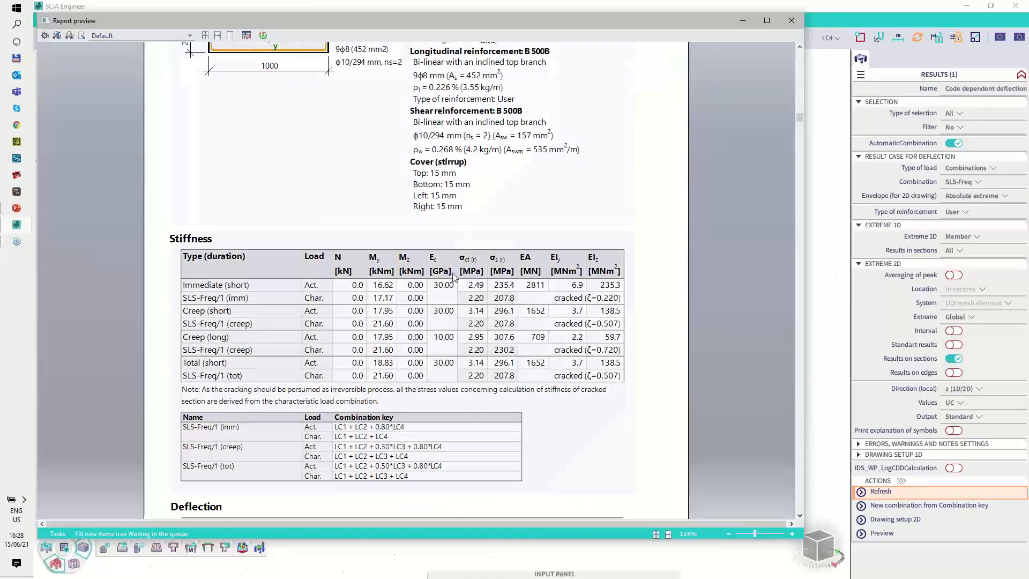
# Step: Inspect the concrete and steel stresses of the short-term creep rows, and the modulus and stresses of the long-term creep row
pyautogui.hotkey('ctrl', '2')
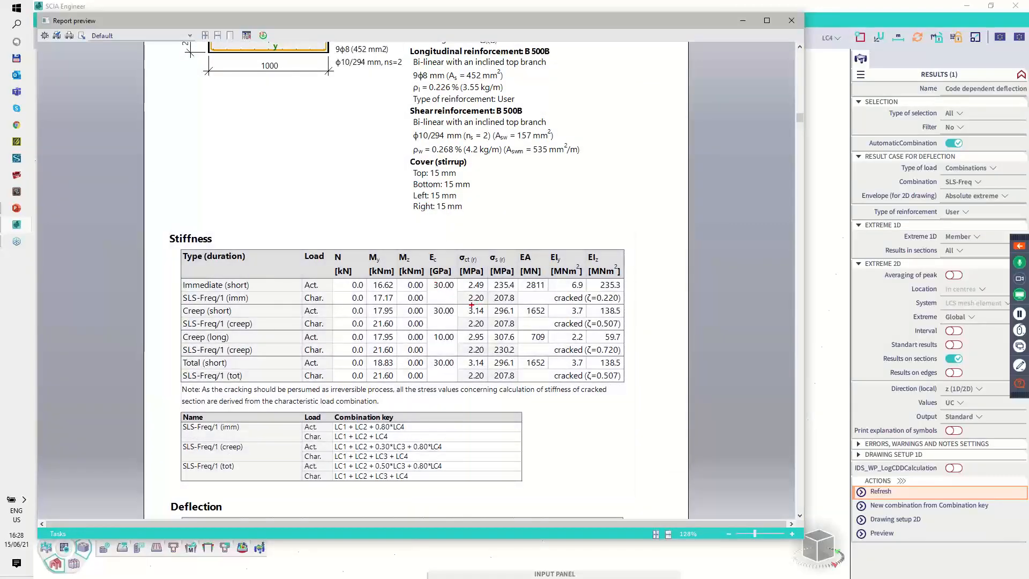
pyautogui.moveTo(487, 306)
pyautogui.mouseDown()
pyautogui.moveTo(477, 303)
pyautogui.moveTo(490, 315)
pyautogui.mouseUp()
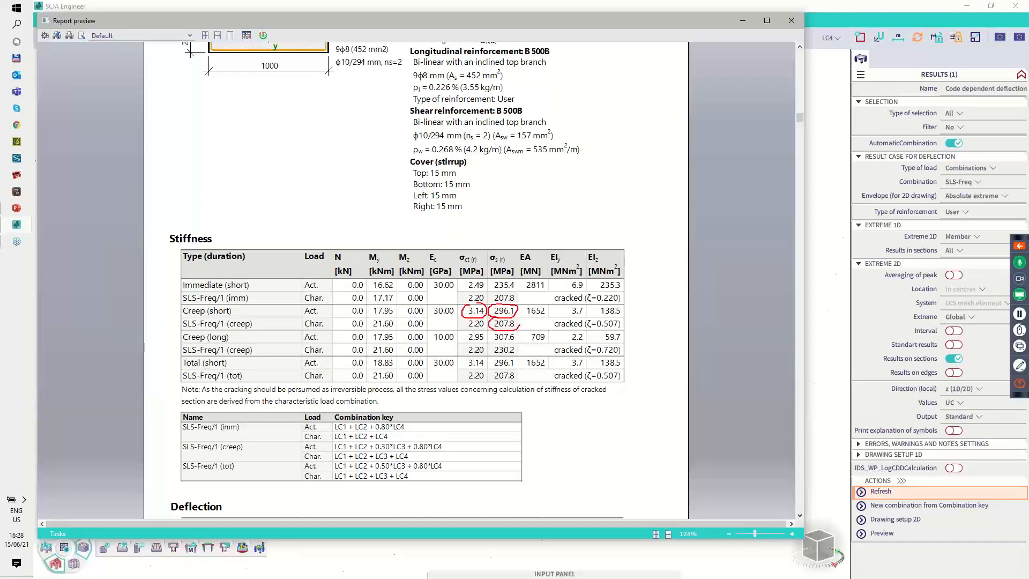
pyautogui.moveTo(519, 322); pyautogui.dragTo(490, 319)
pyautogui.rightClick(627, 292)
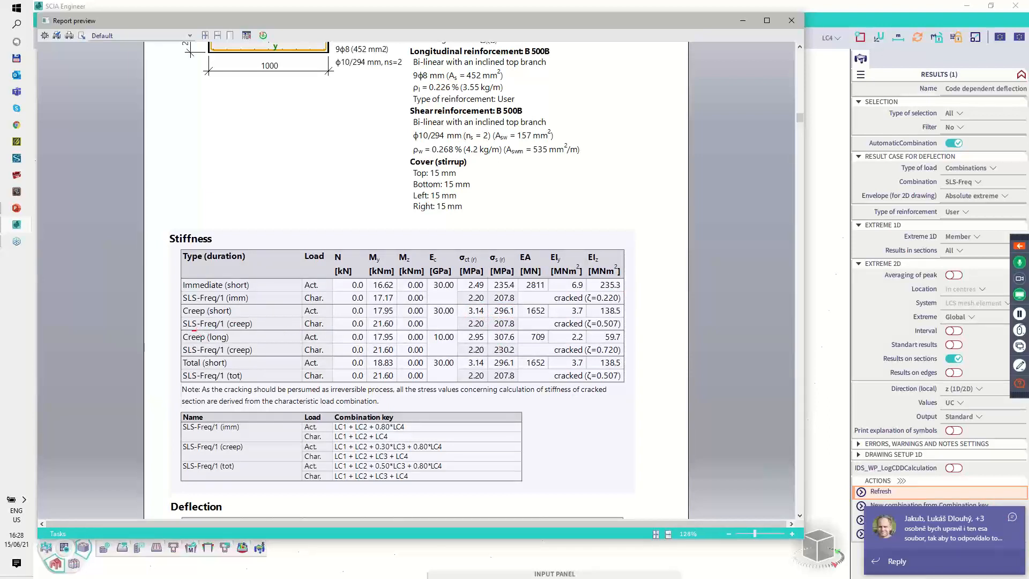
pyautogui.moveTo(180, 337); pyautogui.dragTo(232, 334)
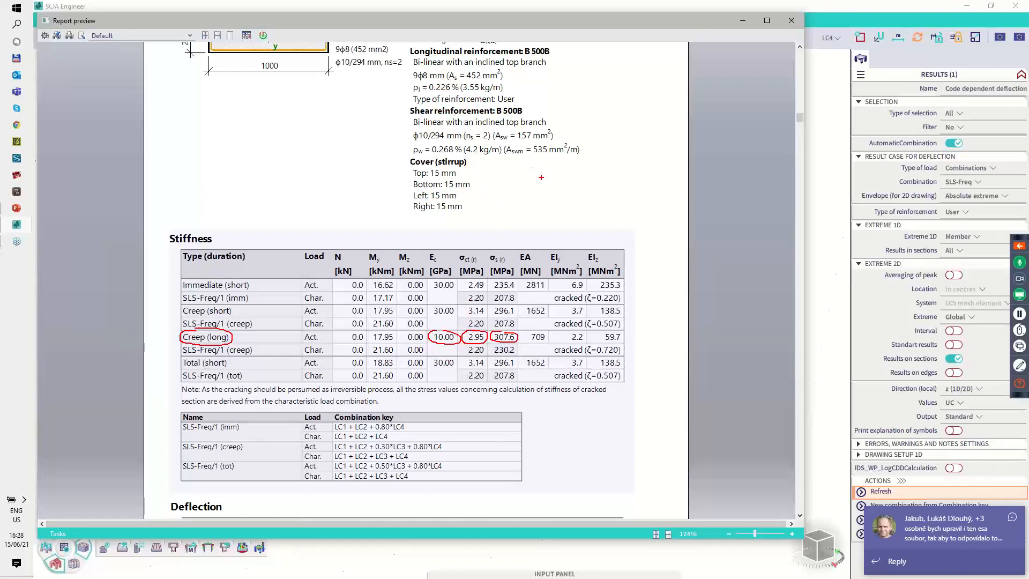
# Step: Close the report preview and enable the use of the effective modulus of concrete in the SLS part of the Concrete settings
pyautogui.press('Escape')
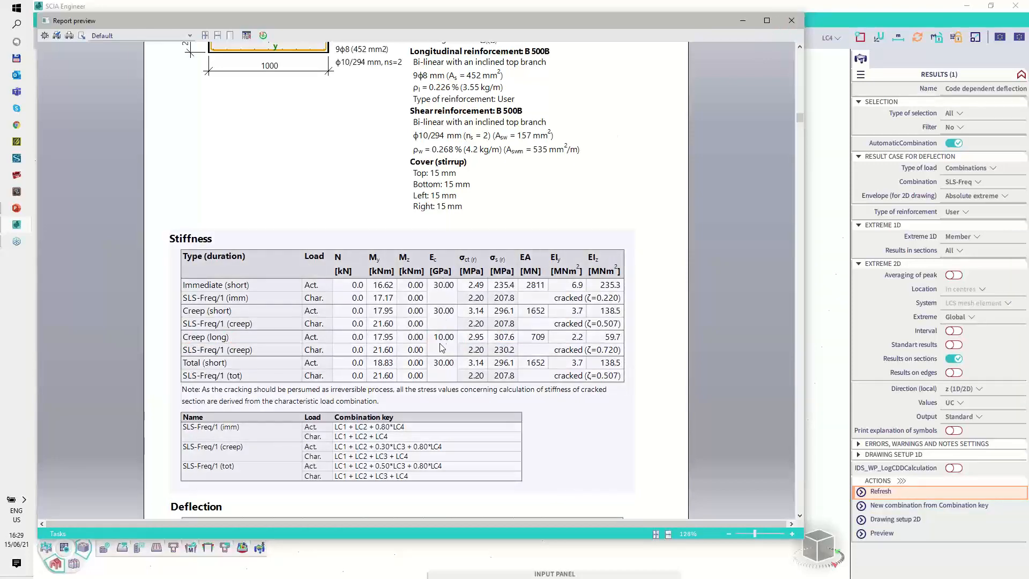
pyautogui.click(791, 20)
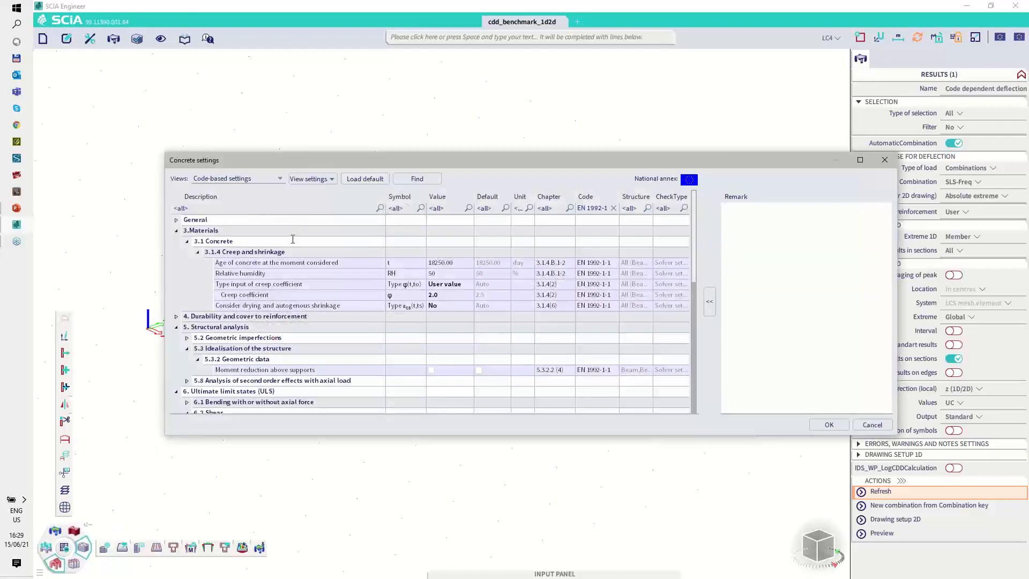
pyautogui.scroll(-7, 306, 310)
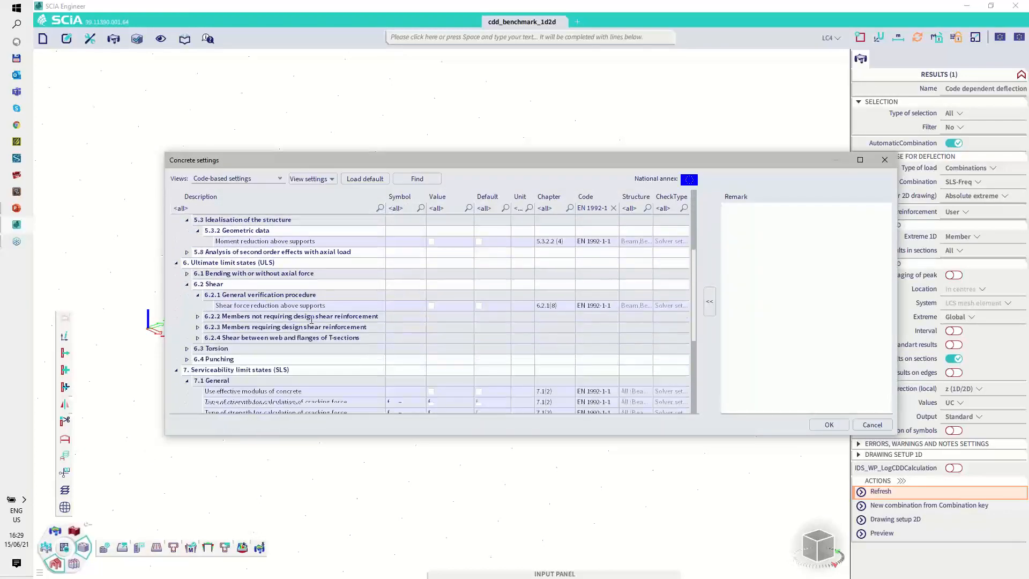
pyautogui.scroll(1, 320, 299)
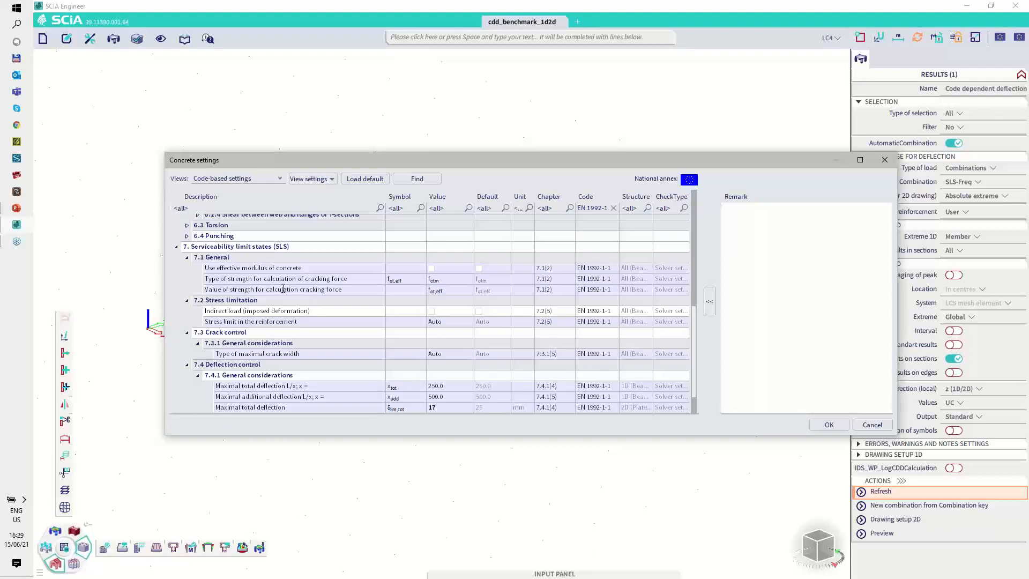
pyautogui.click(430, 268)
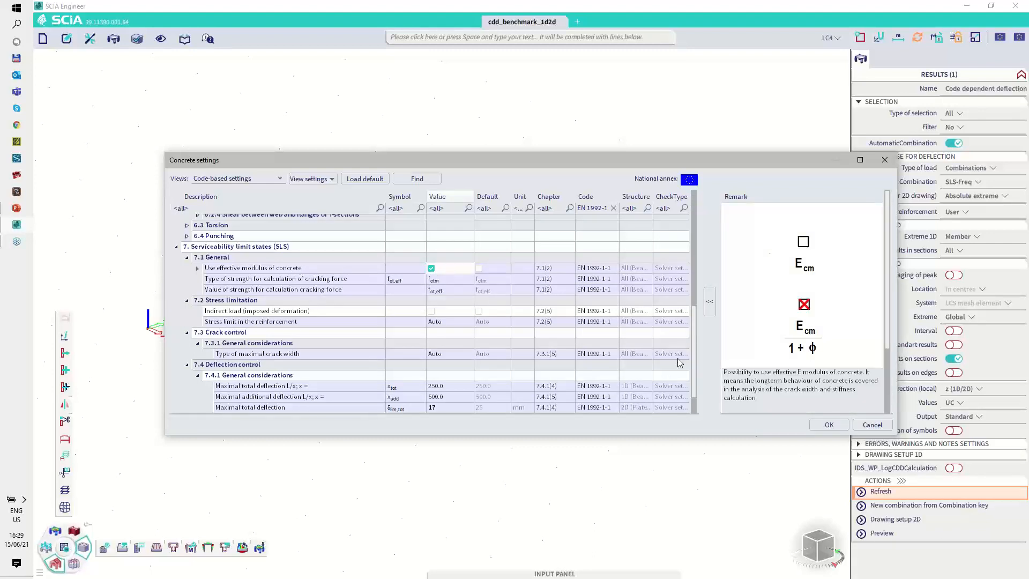
pyautogui.click(828, 424)
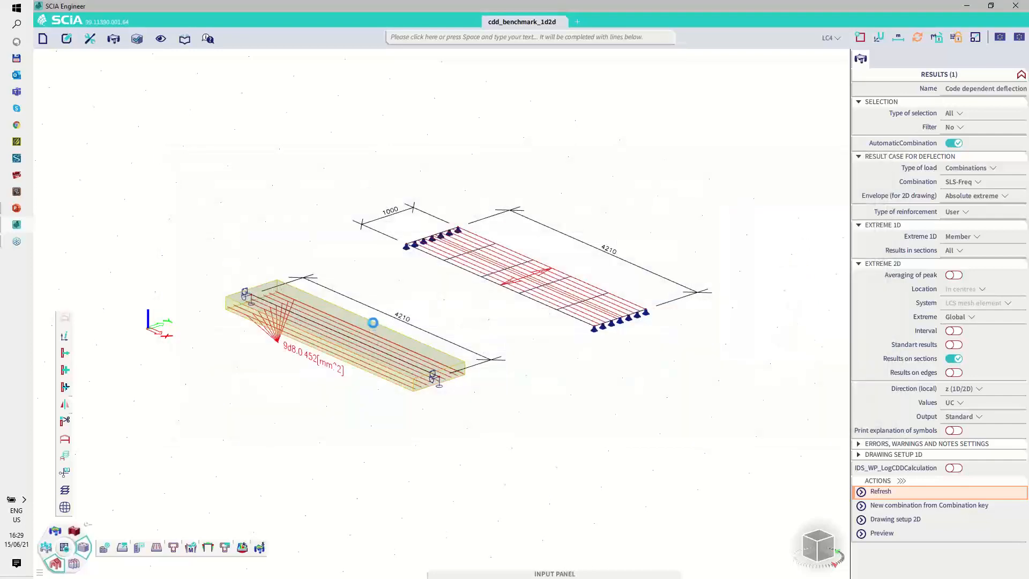
# Step: Open the 1D SLS reinforcement stress limitation check and launch Section Check at the mid-span section of beam B1
pyautogui.click(424, 42)
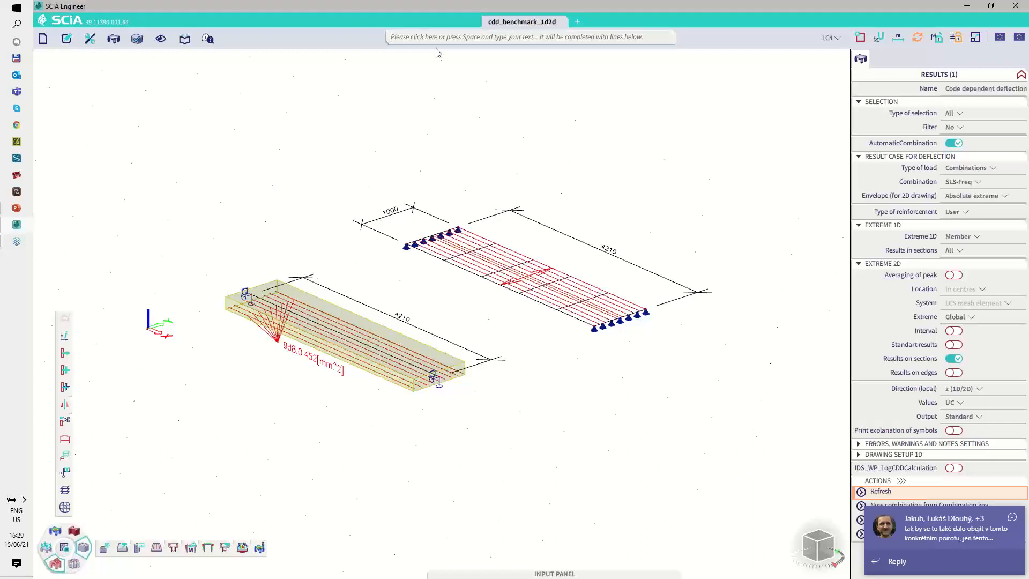
pyautogui.write('Sls')
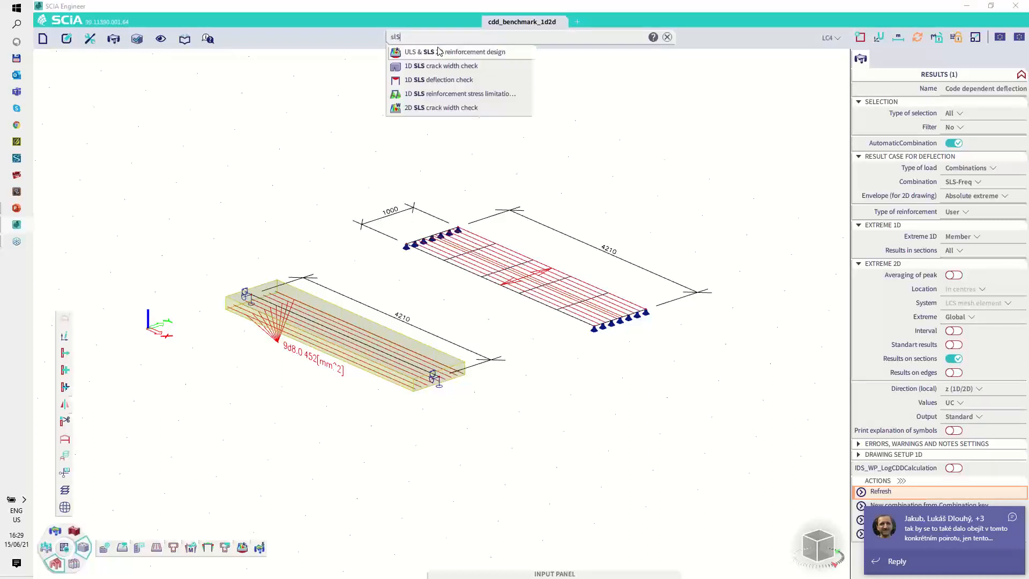
pyautogui.click(447, 95)
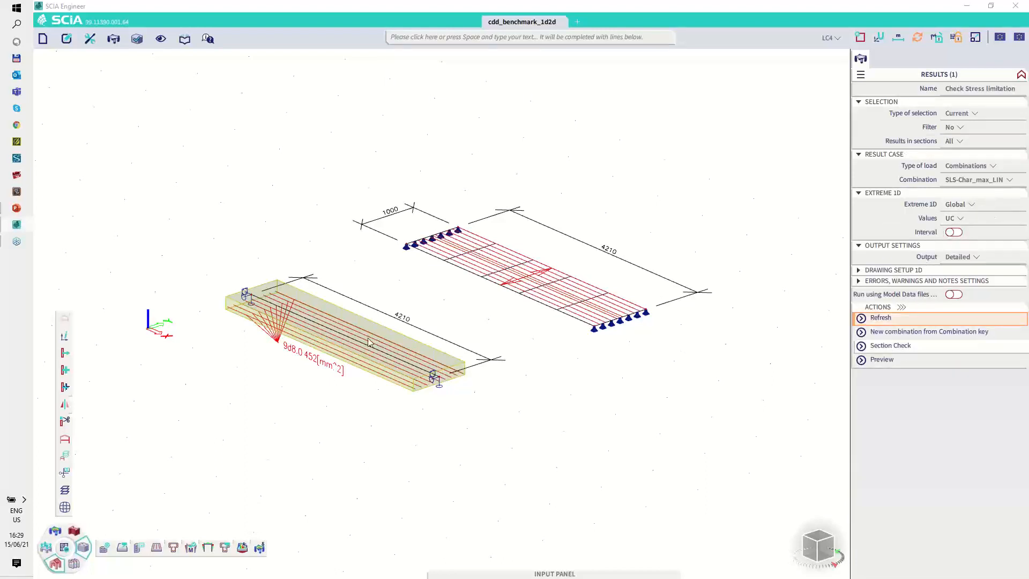
pyautogui.click(384, 326)
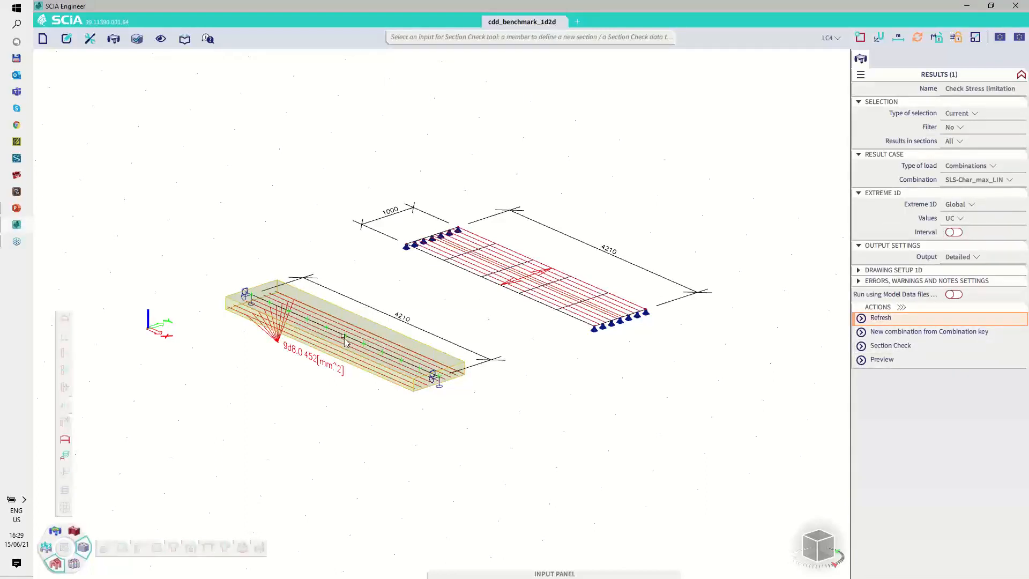
pyautogui.click(346, 337)
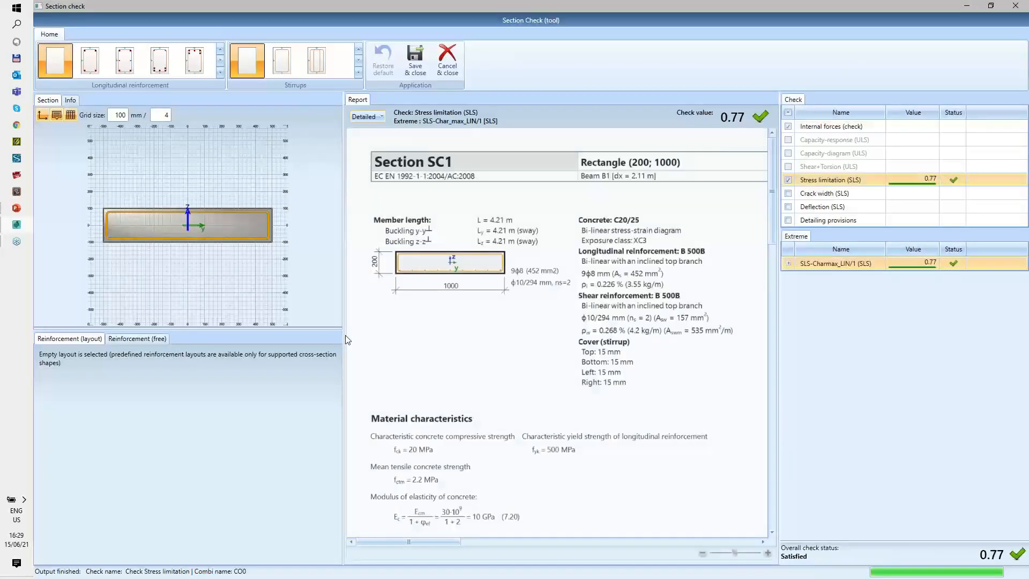
# Step: Examine the effective modulus of elasticity of concrete and the characteristic bending moment in the stress limitation report
pyautogui.scroll(-3, 440, 305)
pyautogui.scroll(-2, 440, 306)
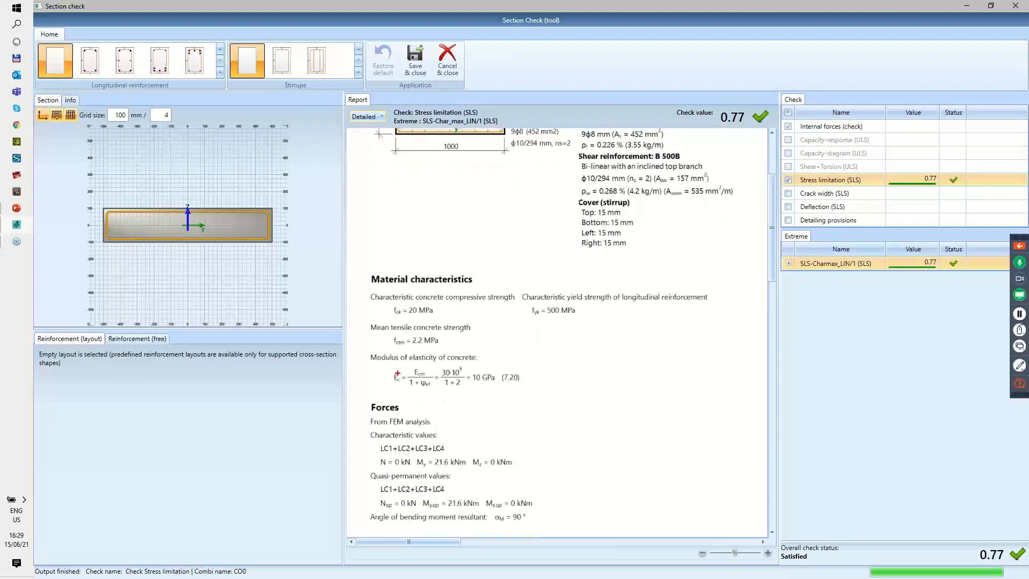
pyautogui.moveTo(397, 373)
pyautogui.mouseDown()
pyautogui.moveTo(382, 382)
pyautogui.moveTo(541, 385)
pyautogui.moveTo(480, 371)
pyautogui.mouseUp()
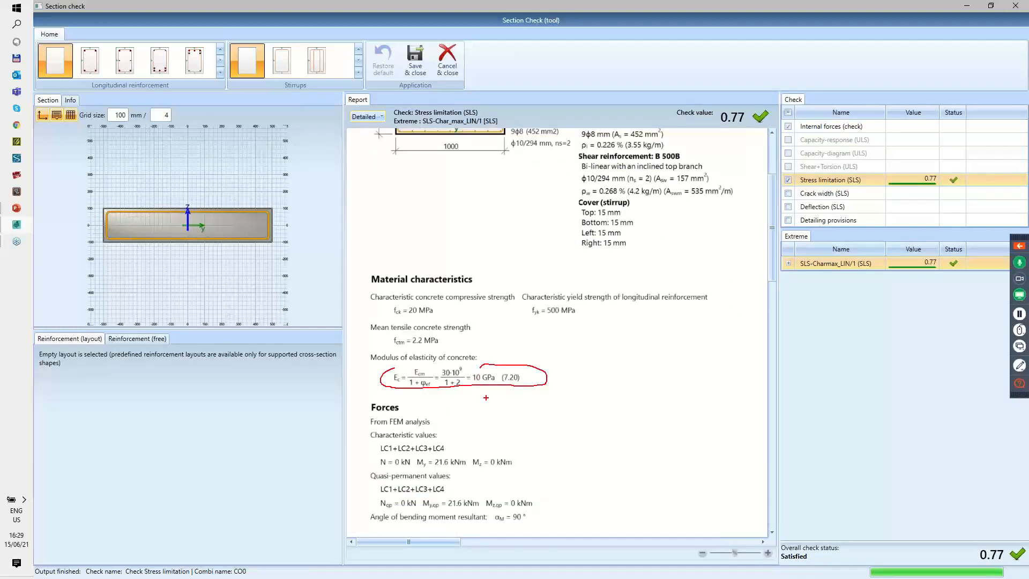
pyautogui.scroll(-3, 437, 445)
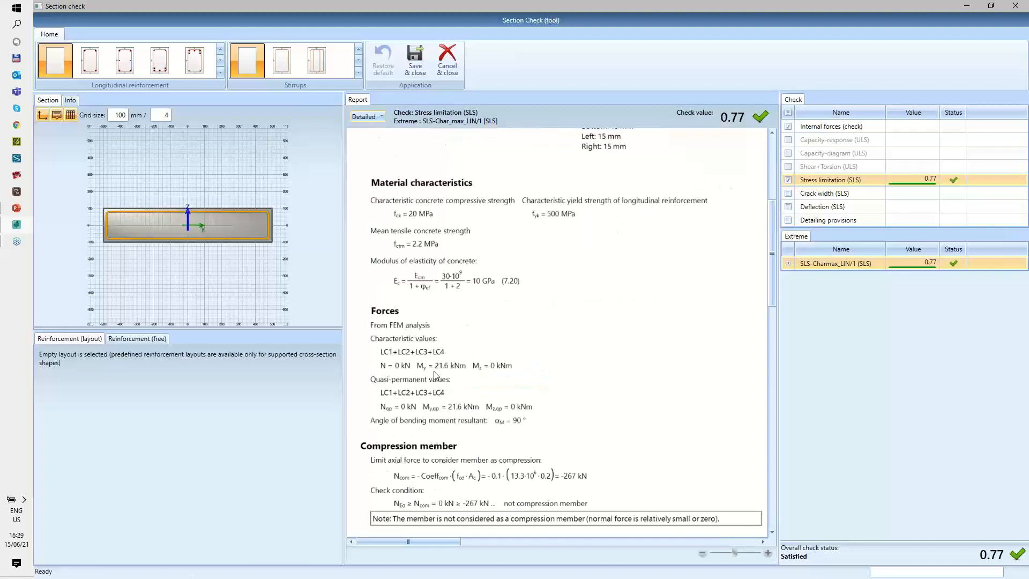
pyautogui.moveTo(438, 371); pyautogui.dragTo(445, 371)
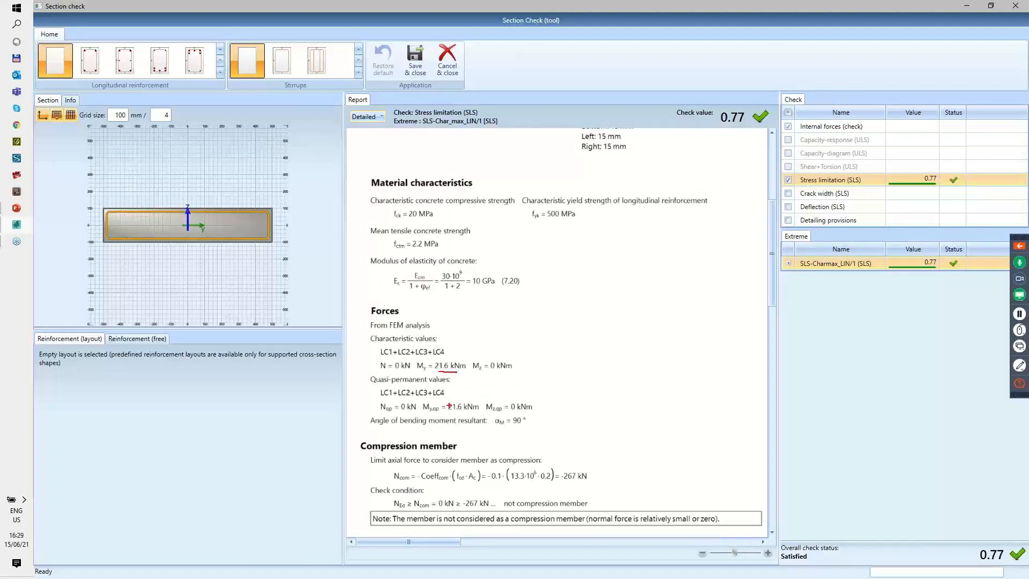
# Step: Compare the long-term concrete tensile stress before cracking with the reinforcement stress without concrete tensile strength, and close Section Check without saving
pyautogui.scroll(-15, 524, 377)
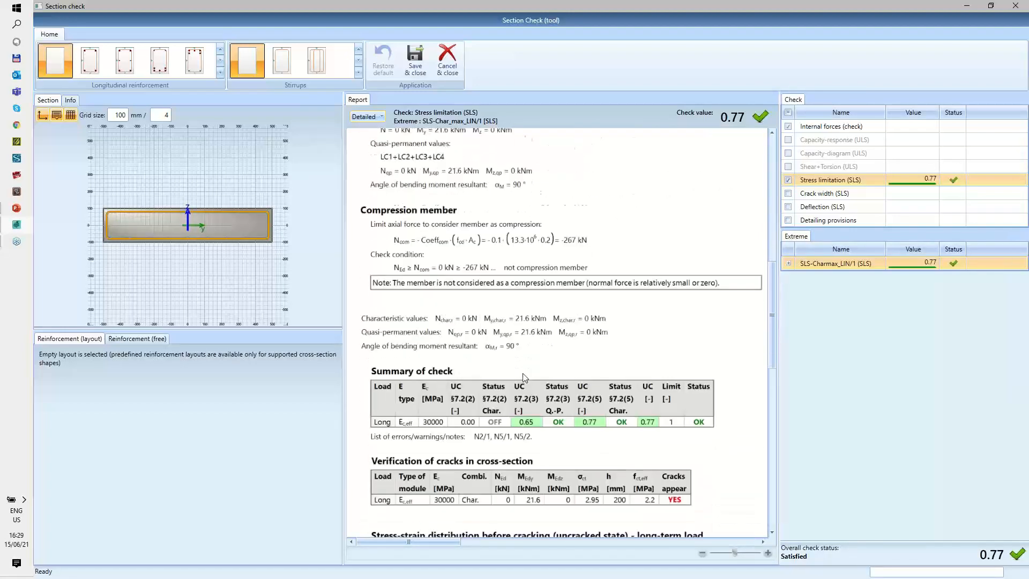
pyautogui.scroll(-3, 524, 377)
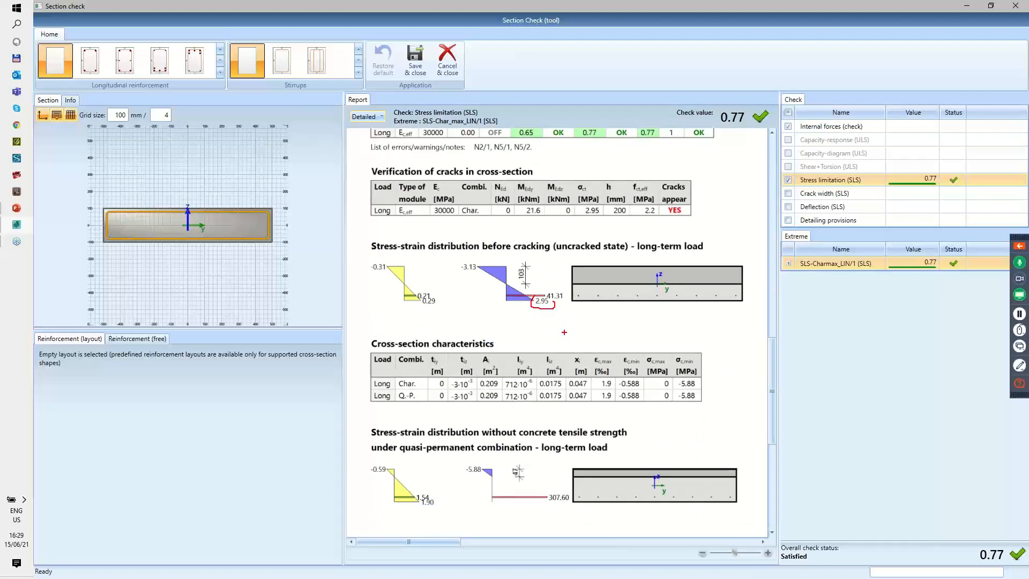
pyautogui.moveTo(552, 490); pyautogui.dragTo(567, 505)
pyautogui.click(455, 60)
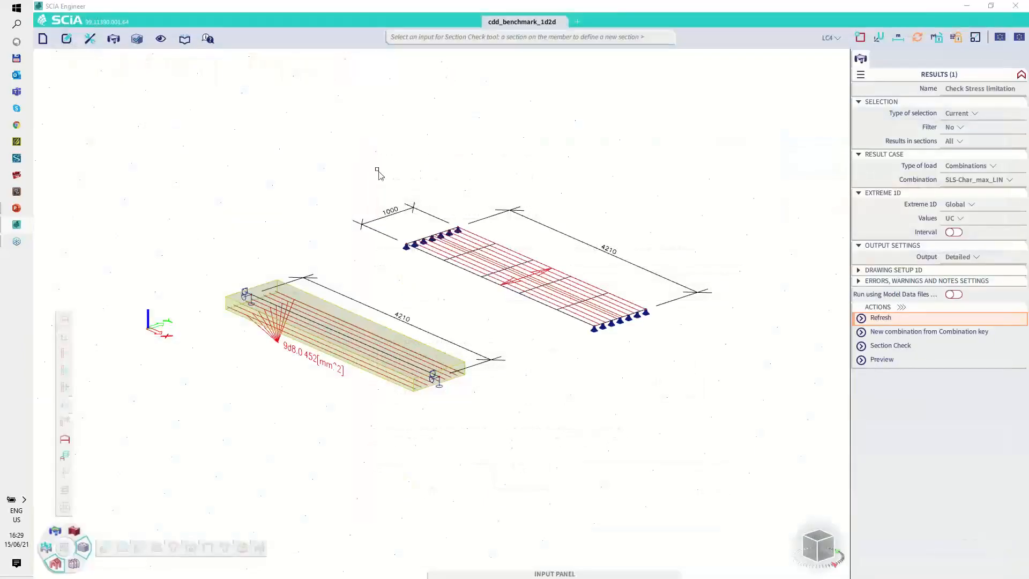
# Step: Consult the stiffness calculation slide in PowerPoint, return to SCIA Engineer, and generate the Code dependent deflection report preview showing the stiffness table
pyautogui.click(17, 228)
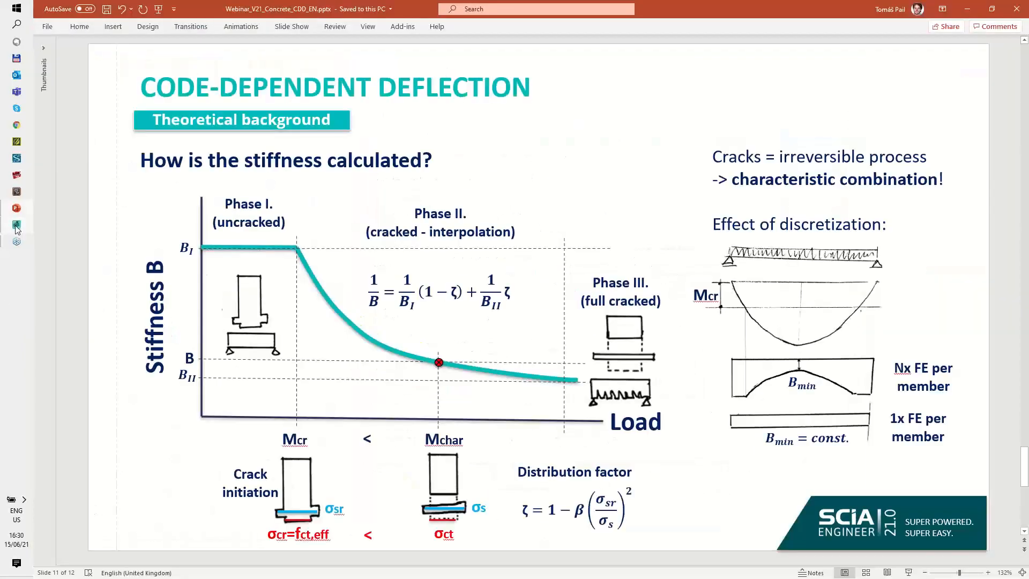
pyautogui.click(17, 226)
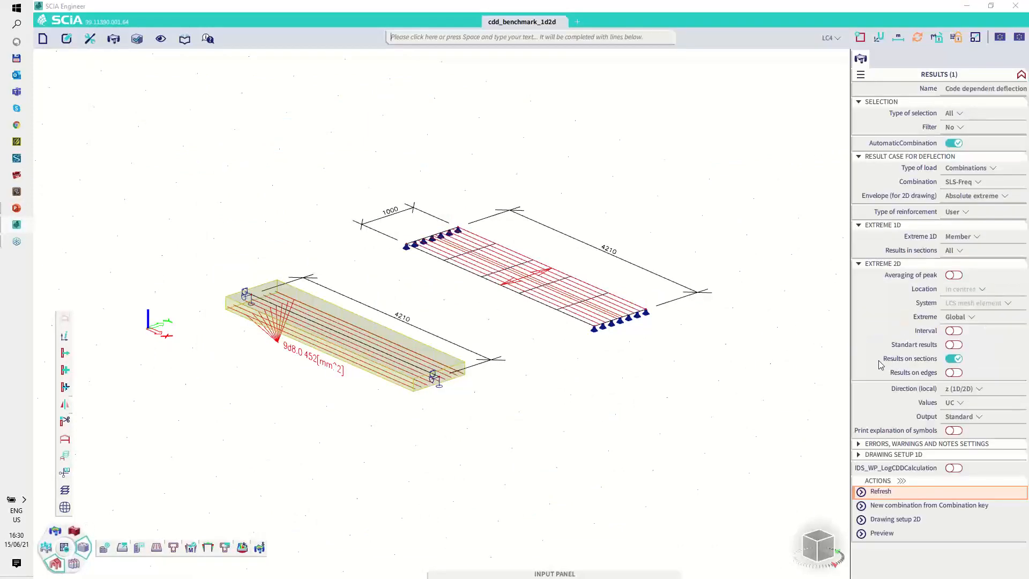
pyautogui.click(881, 533)
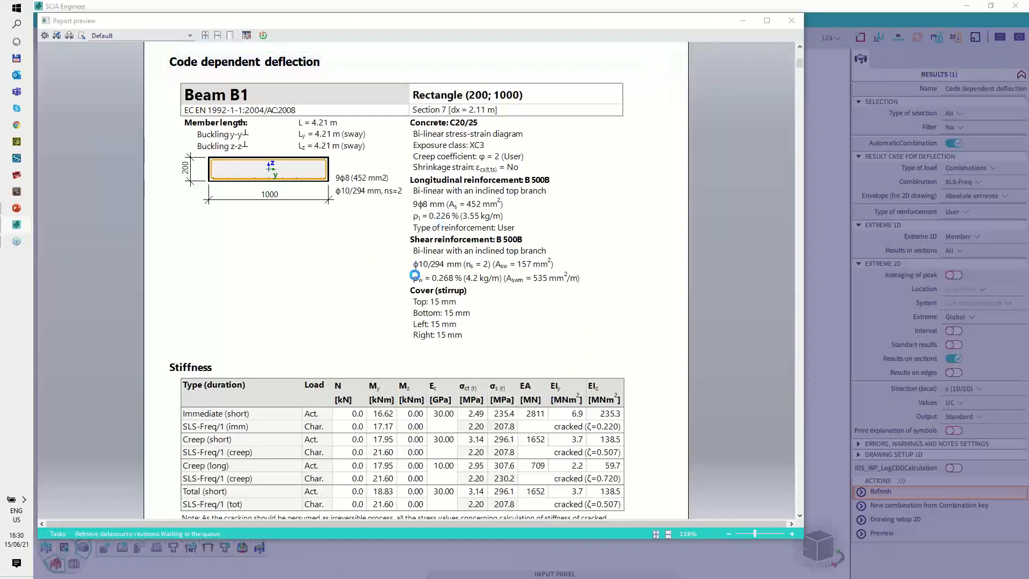
pyautogui.scroll(-2, 420, 286)
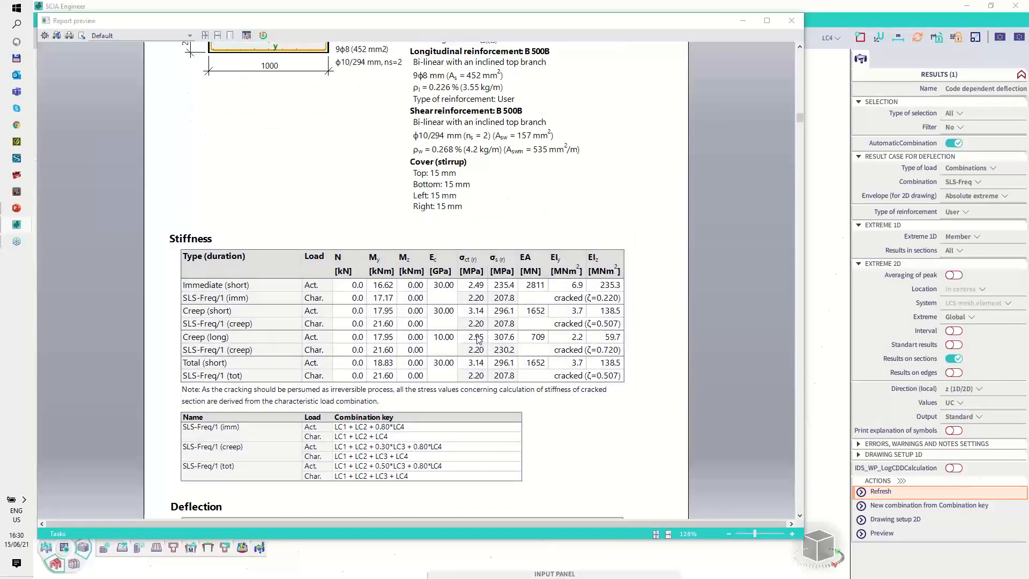
# Step: Inspect the stresses and distribution factor of the long-term creep row in the stiffness table, and close the report preview
pyautogui.hotkey('ctrl', 'shift', 'p')
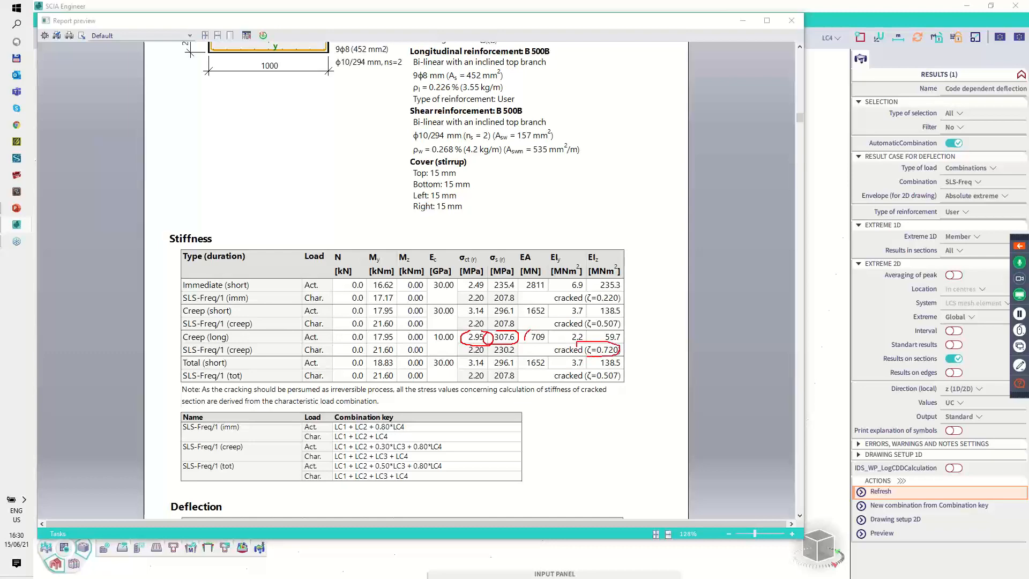
pyautogui.moveTo(525, 340)
pyautogui.mouseDown()
pyautogui.moveTo(611, 347)
pyautogui.moveTo(589, 329)
pyautogui.mouseUp()
pyautogui.click(792, 21)
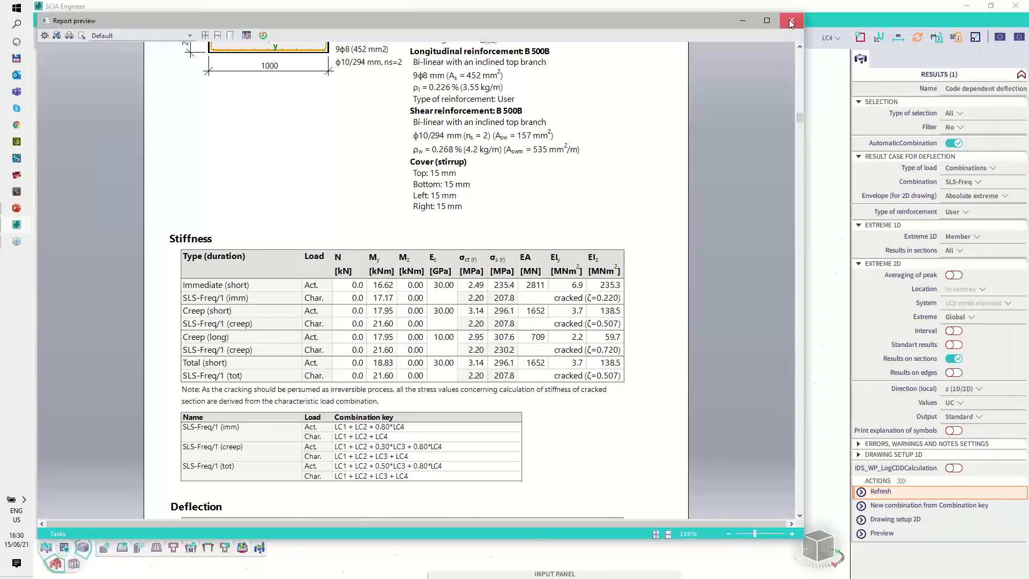
# Step: Set the Code dependent deflection output to Detailed, refresh the results, and generate the report preview
pyautogui.click(959, 416)
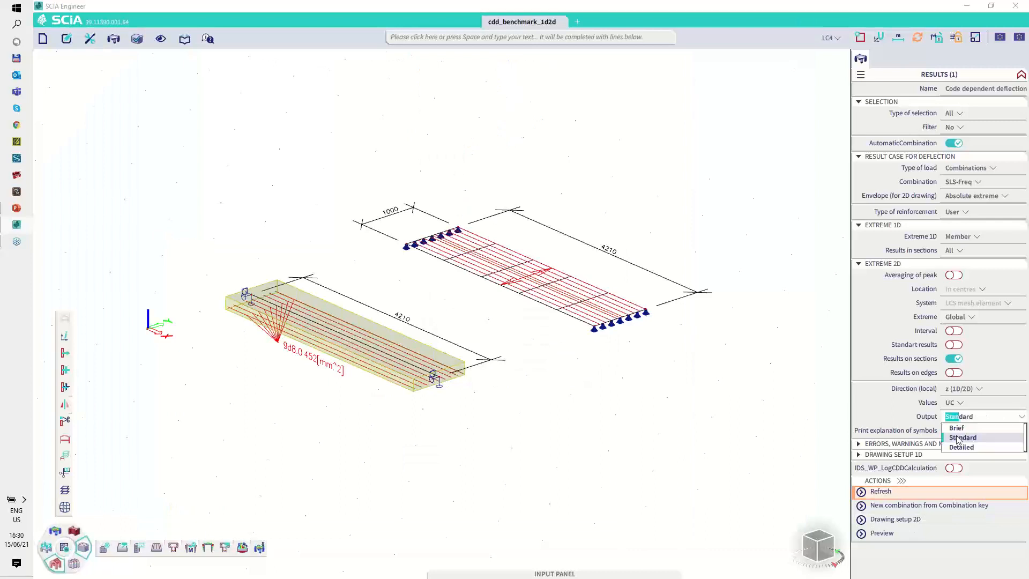
pyautogui.click(960, 445)
pyautogui.click(885, 493)
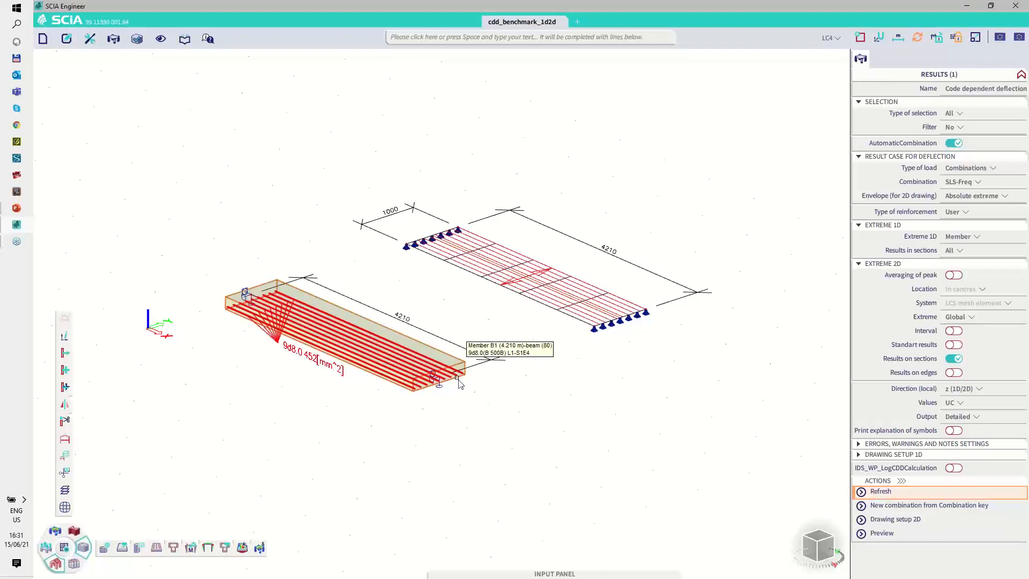
pyautogui.click(902, 493)
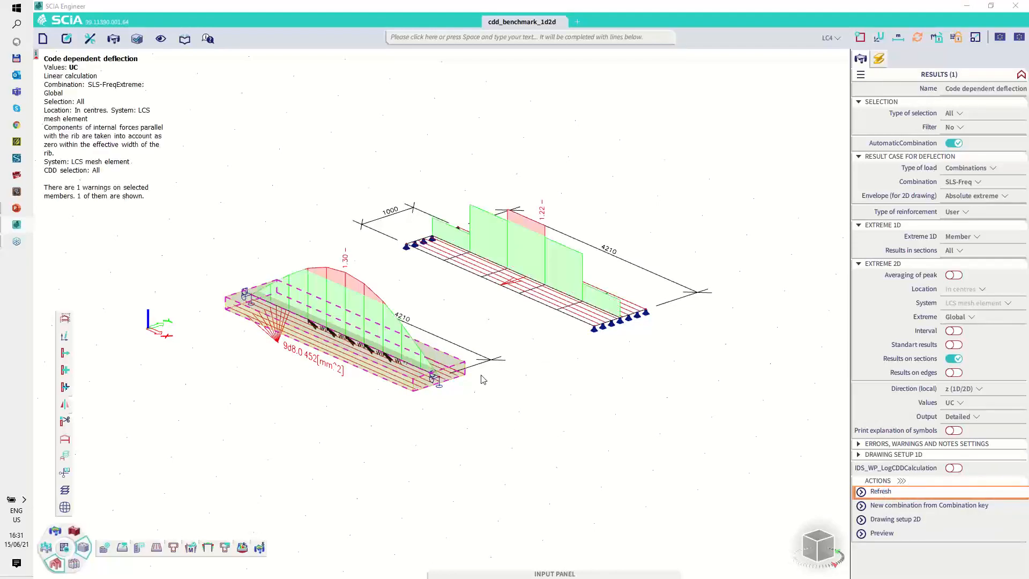
pyautogui.click(889, 536)
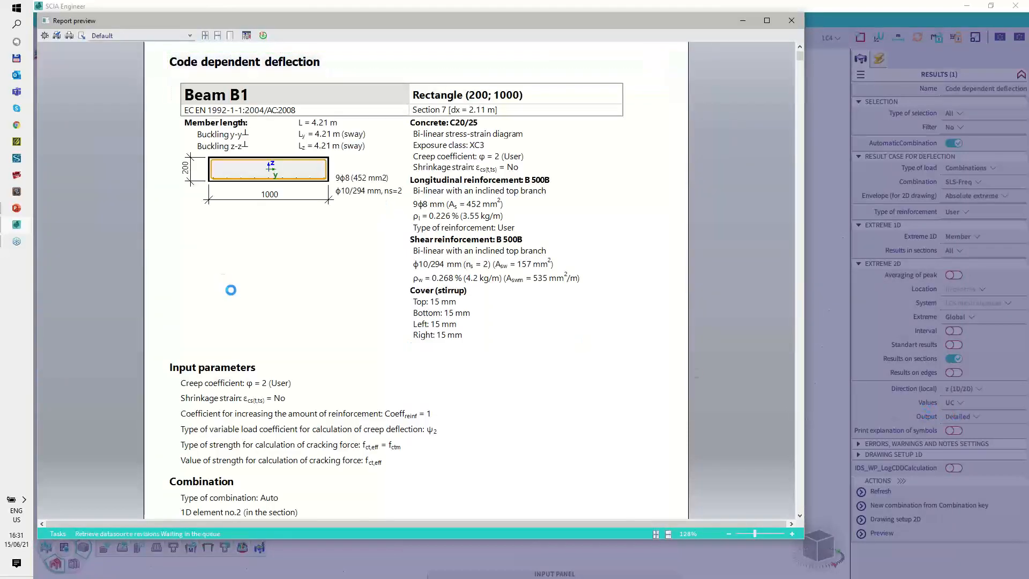
# Step: Examine the immediate deflection part of the detailed report, covering its bending moments and the linear, uncracked and cracked cross-section characteristics
pyautogui.scroll(-15, 273, 338)
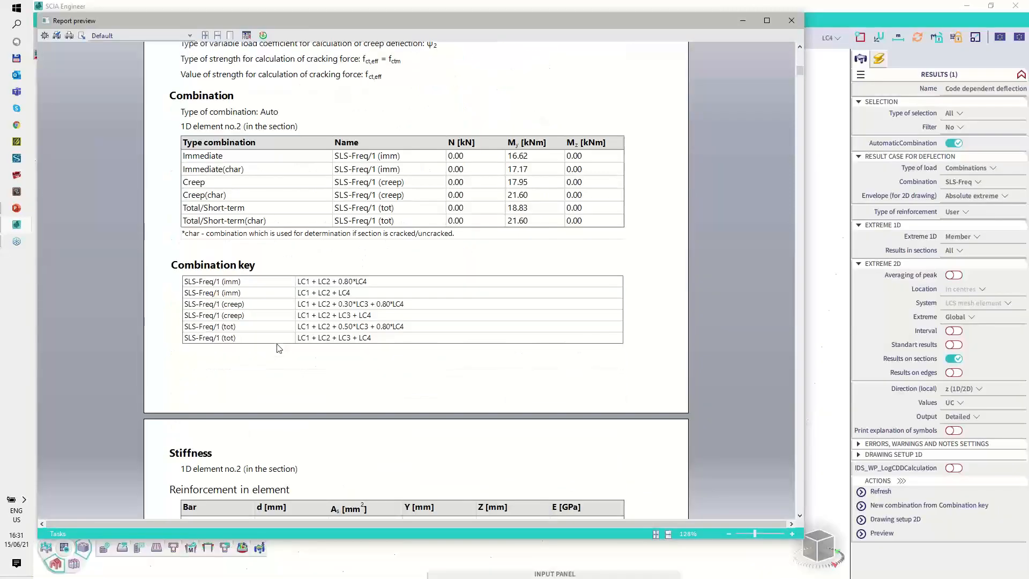
pyautogui.scroll(-1, 278, 349)
pyautogui.scroll(-2, 279, 345)
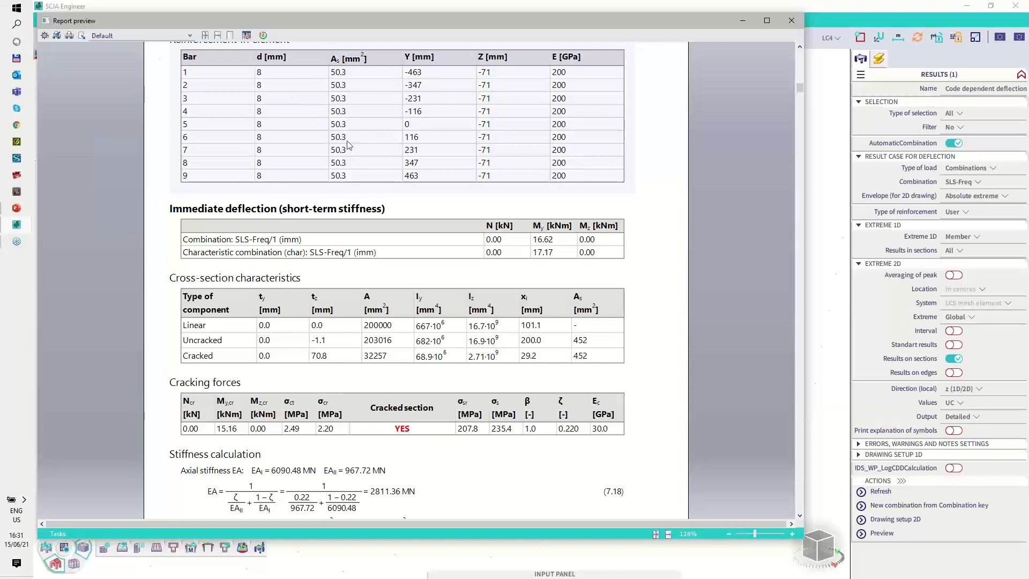
pyautogui.scroll(-1, 415, 276)
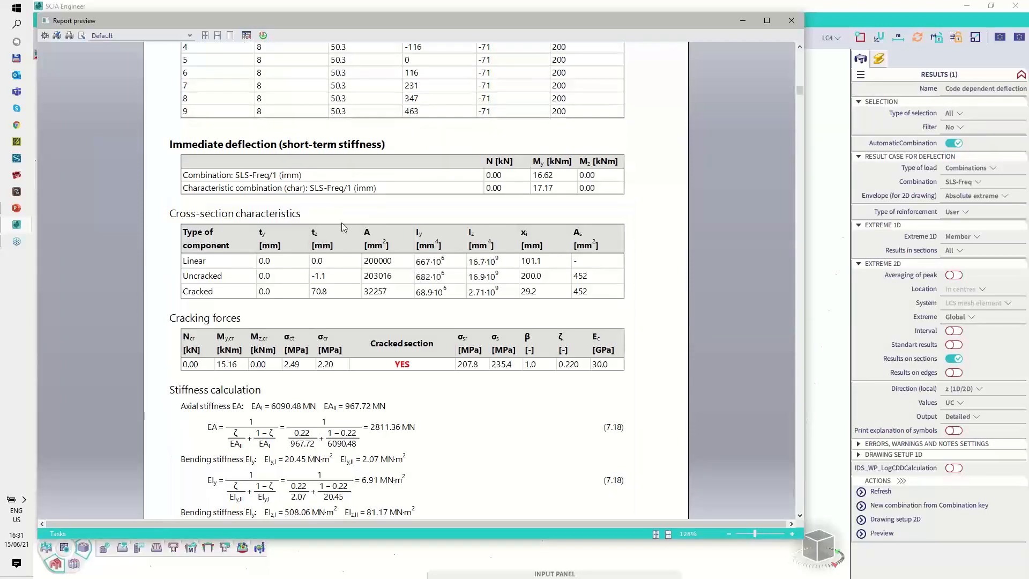
pyautogui.hotkey('ctrl', 'shift', 'F5')
pyautogui.moveTo(168, 137)
pyautogui.mouseDown()
pyautogui.moveTo(259, 157)
pyautogui.moveTo(392, 147)
pyautogui.moveTo(183, 132)
pyautogui.mouseUp()
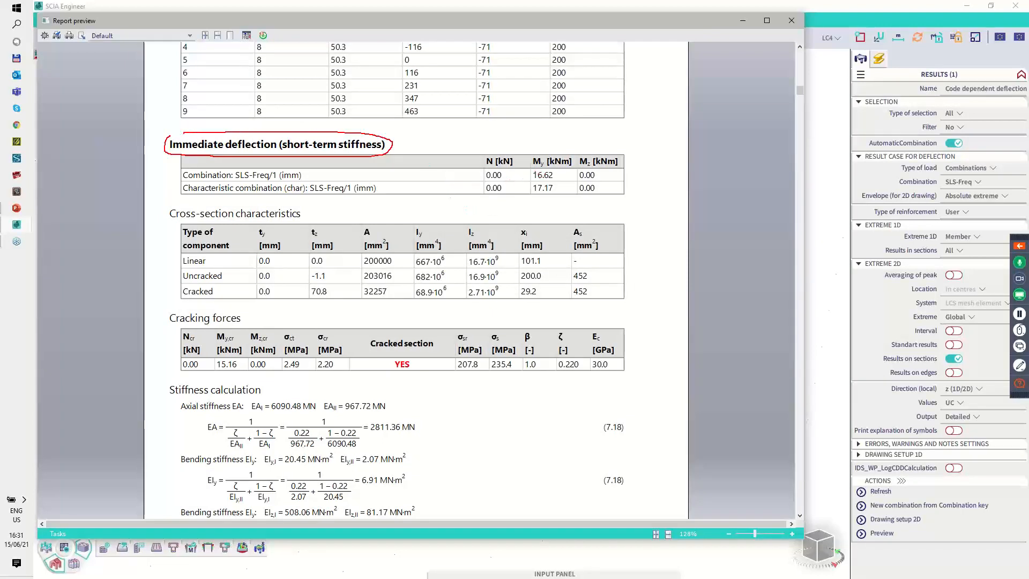
pyautogui.moveTo(537, 172); pyautogui.dragTo(537, 192)
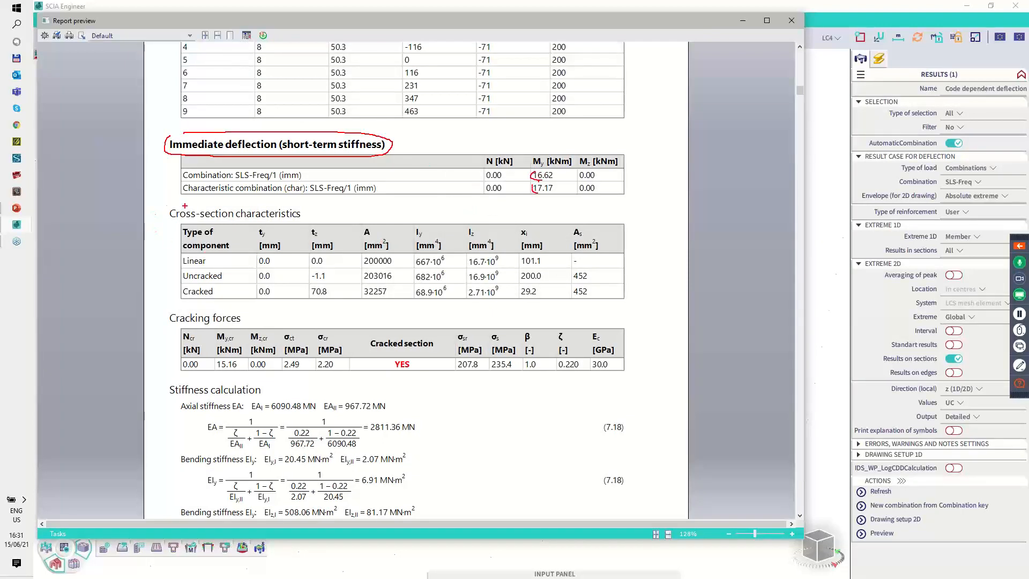
pyautogui.moveTo(185, 205)
pyautogui.mouseDown()
pyautogui.moveTo(166, 261)
pyautogui.moveTo(252, 306)
pyautogui.moveTo(616, 306)
pyautogui.moveTo(627, 212)
pyautogui.moveTo(581, 215)
pyautogui.mouseUp()
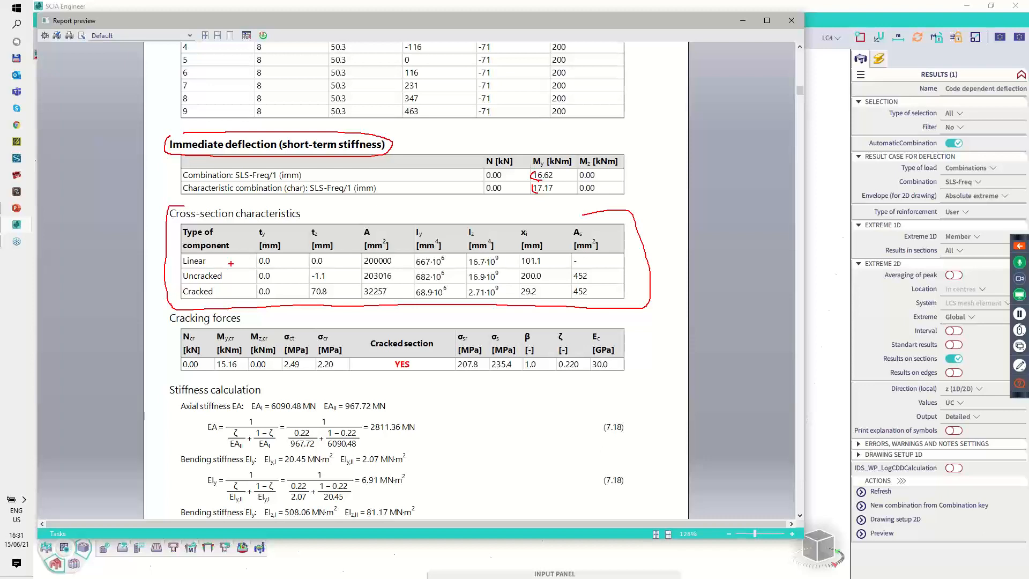
pyautogui.press('e')
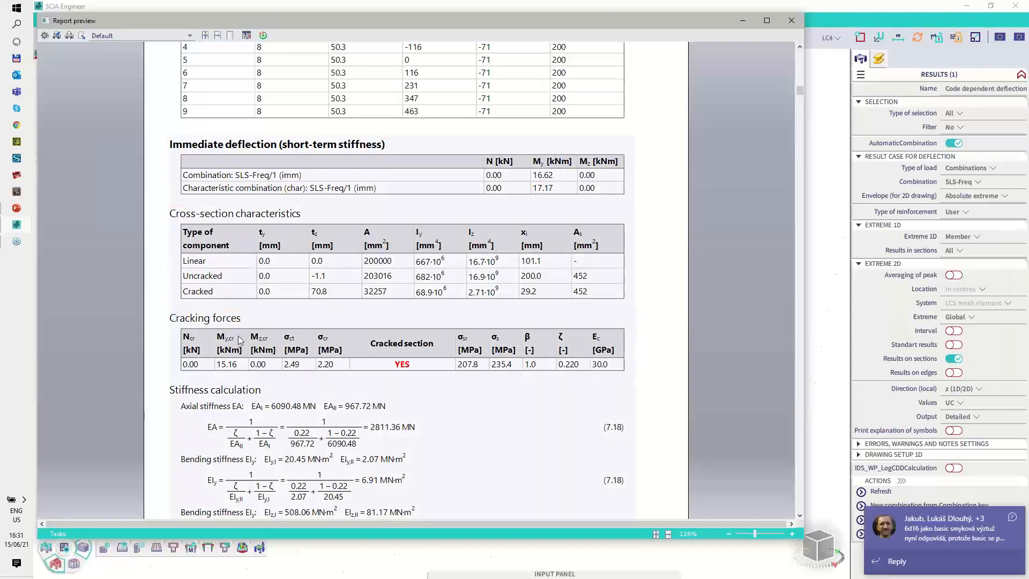
# Step: Examine the beam's cracking forces and the axial and bending stiffness calculations for immediate and creep deflection in the detailed report
pyautogui.moveTo(221, 357)
pyautogui.mouseDown()
pyautogui.moveTo(215, 373)
pyautogui.moveTo(305, 370)
pyautogui.mouseUp()
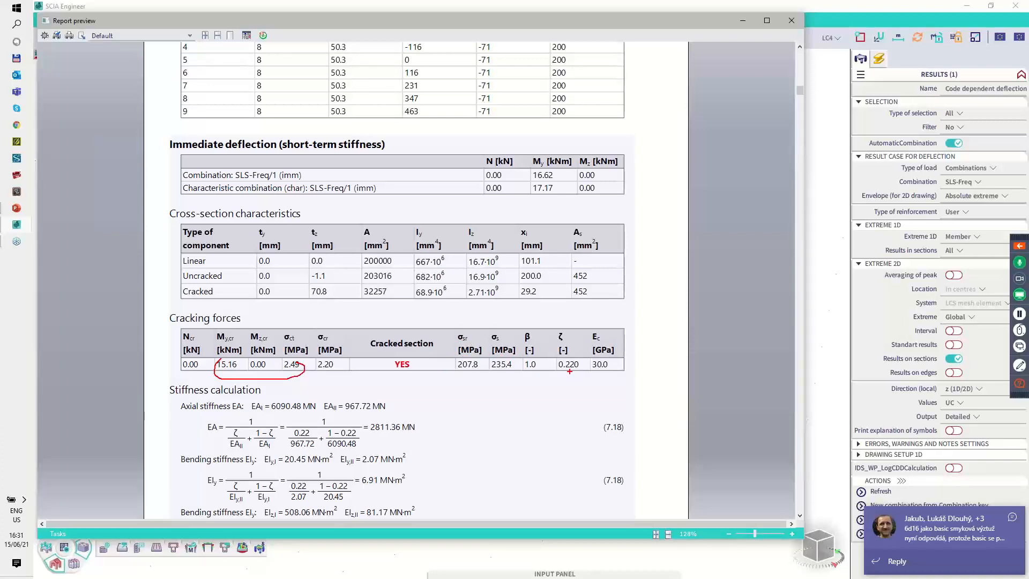
pyautogui.press('Escape')
pyautogui.scroll(-5, 236, 290)
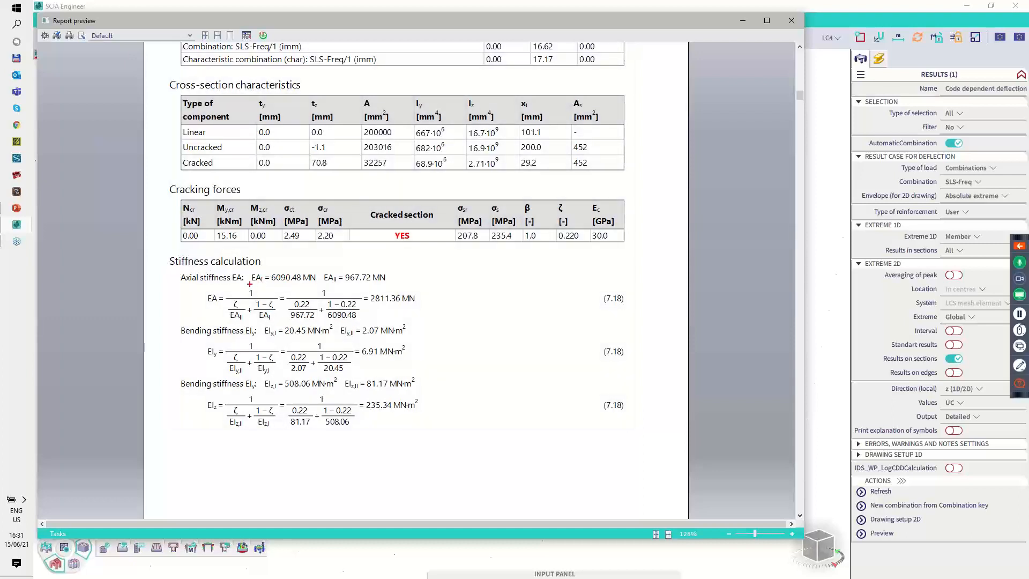
pyautogui.moveTo(250, 284); pyautogui.dragTo(385, 285)
pyautogui.press('Escape')
pyautogui.scroll(-6, 289, 385)
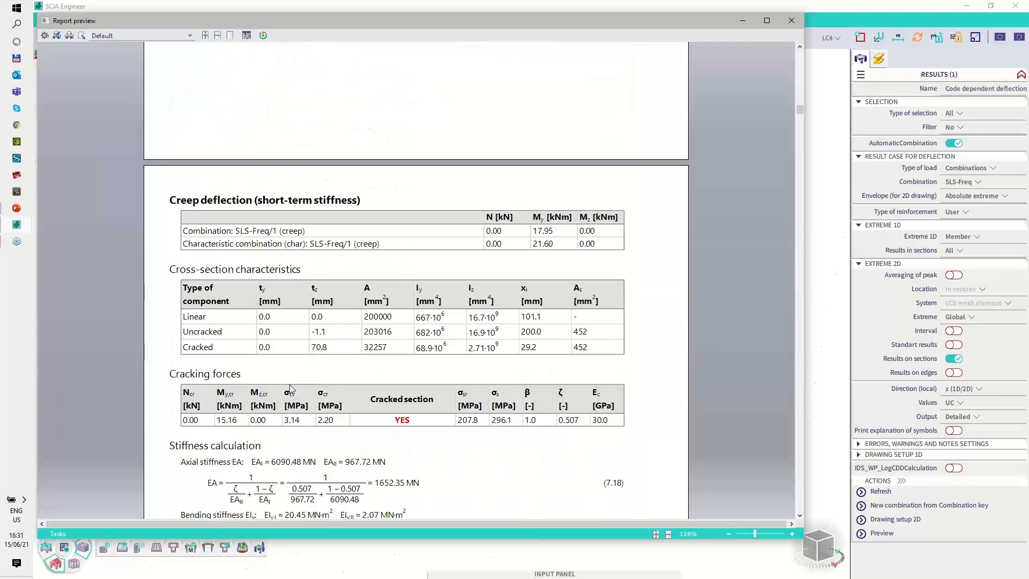
pyautogui.scroll(-15, 289, 384)
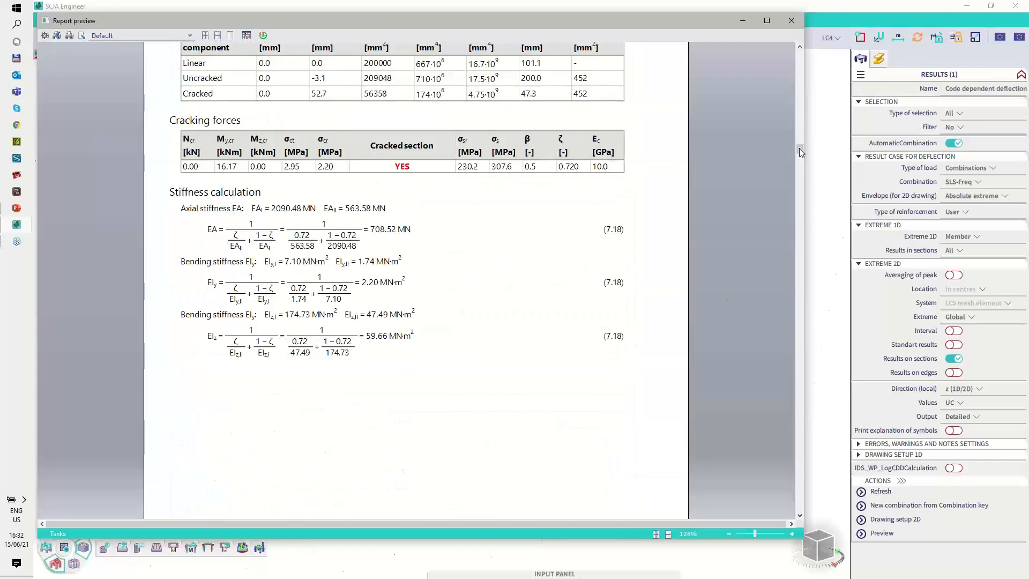
# Step: Examine the beam's deflection components, from linear to additional deflection, and the check of additional and total deflections
pyautogui.moveTo(799, 147); pyautogui.dragTo(794, 202)
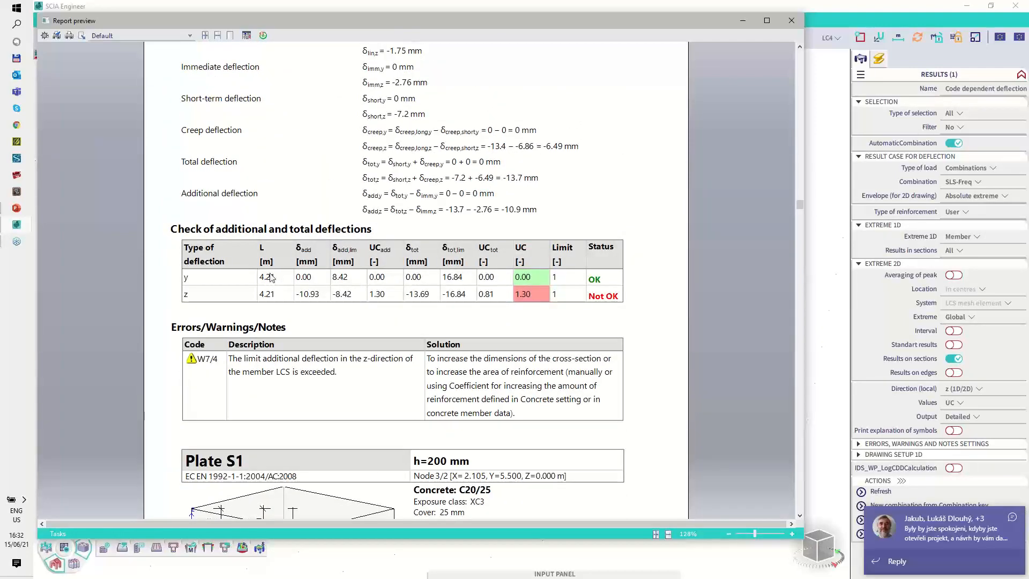
pyautogui.scroll(8, 319, 276)
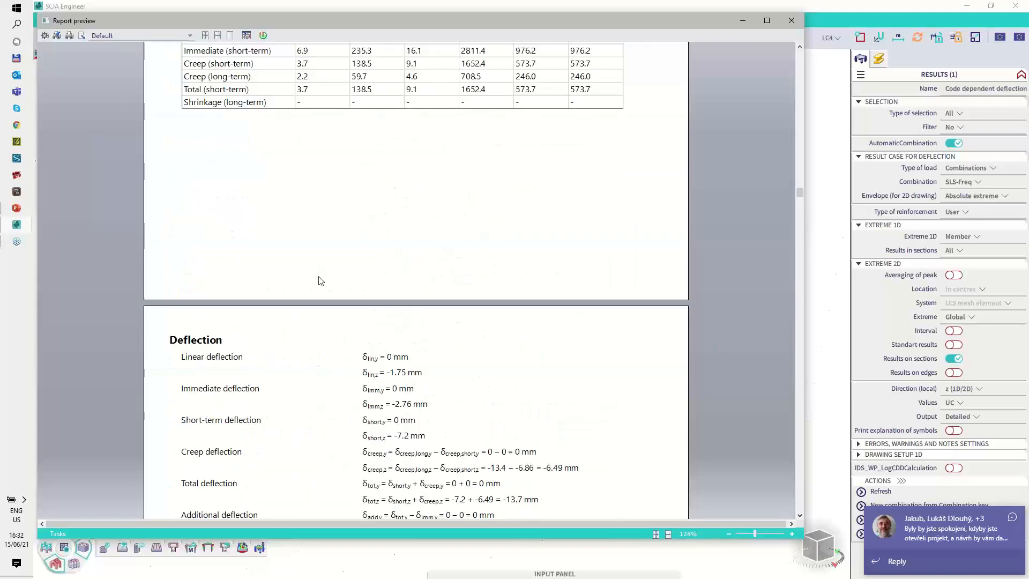
pyautogui.scroll(-3, 320, 281)
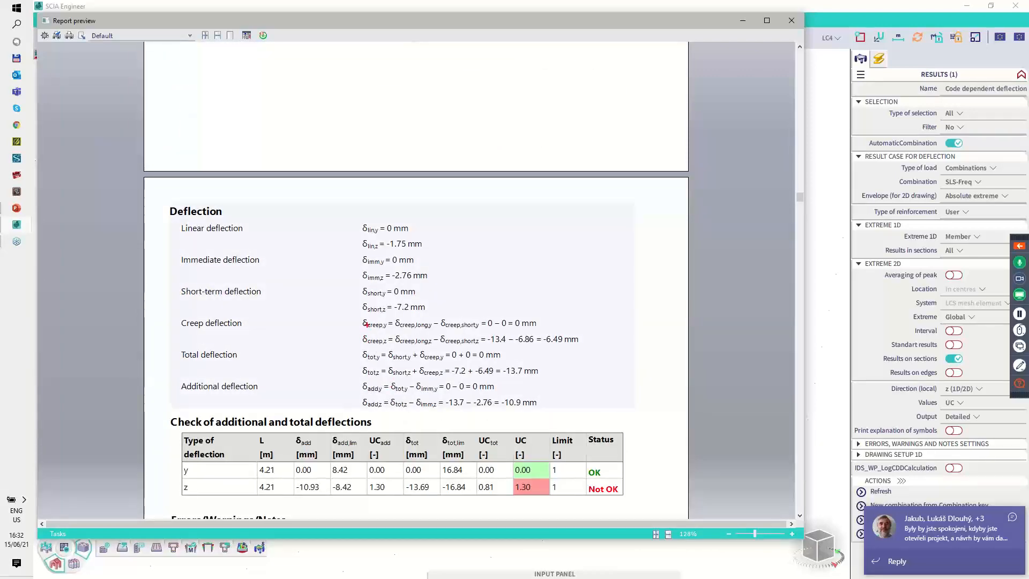
pyautogui.moveTo(364, 317)
pyautogui.mouseDown()
pyautogui.moveTo(383, 328)
pyautogui.moveTo(458, 332)
pyautogui.mouseUp()
pyautogui.press('Escape')
pyautogui.scroll(6, 297, 354)
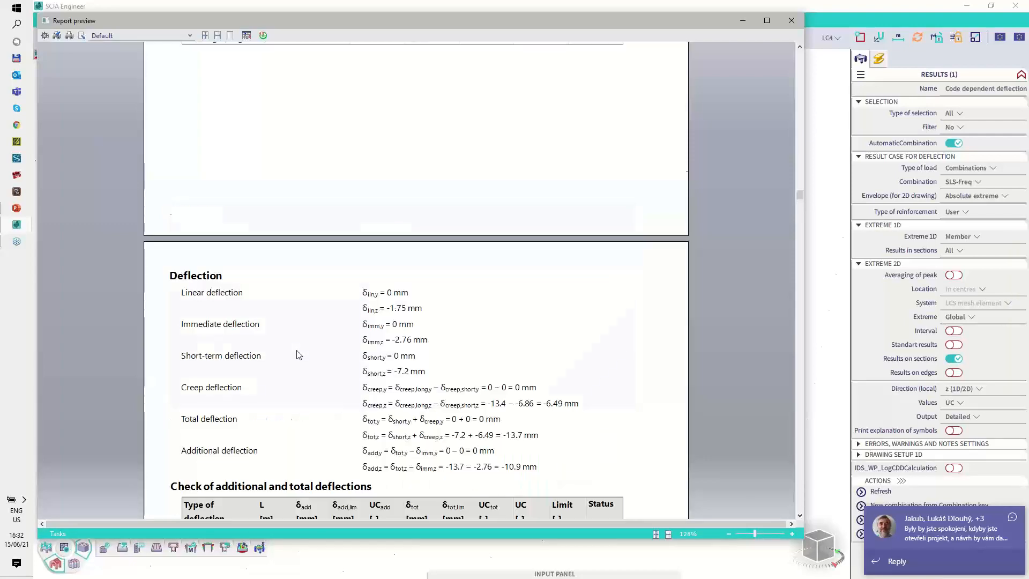
# Step: Highlight and review the beam's stiffness summary for FEM calculation in the detailed report
pyautogui.hotkey('ctrl', '2')
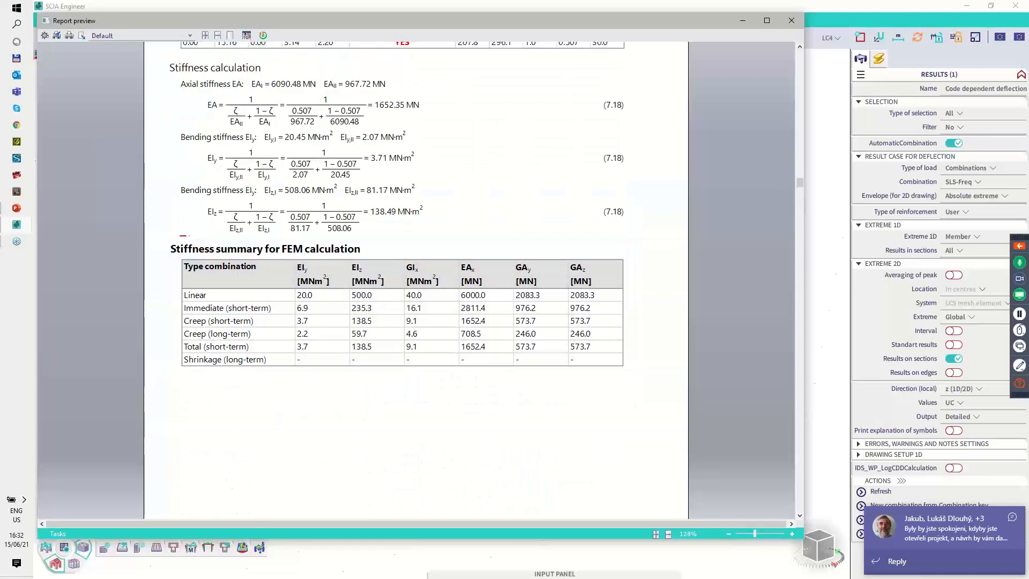
pyautogui.moveTo(183, 235)
pyautogui.mouseDown()
pyautogui.moveTo(167, 292)
pyautogui.moveTo(171, 366)
pyautogui.moveTo(625, 363)
pyautogui.moveTo(615, 242)
pyautogui.moveTo(395, 247)
pyautogui.mouseUp()
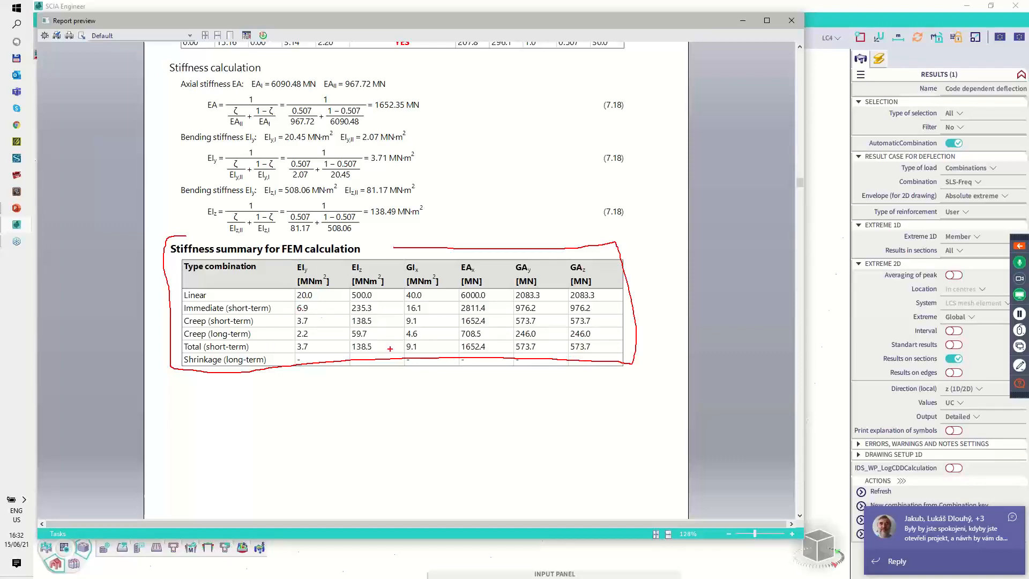
pyautogui.press('Escape')
pyautogui.scroll(-10, 399, 437)
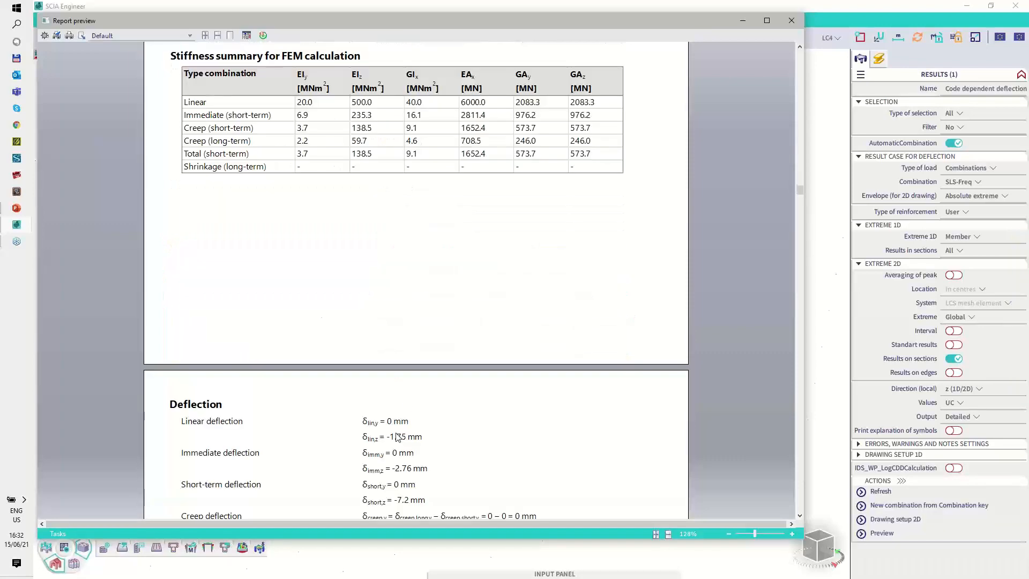
# Step: Examine plate S1 in the detailed report, covering its load combinations and the immediate deflection stiffness in directions 1 and 2
pyautogui.scroll(-7, 398, 437)
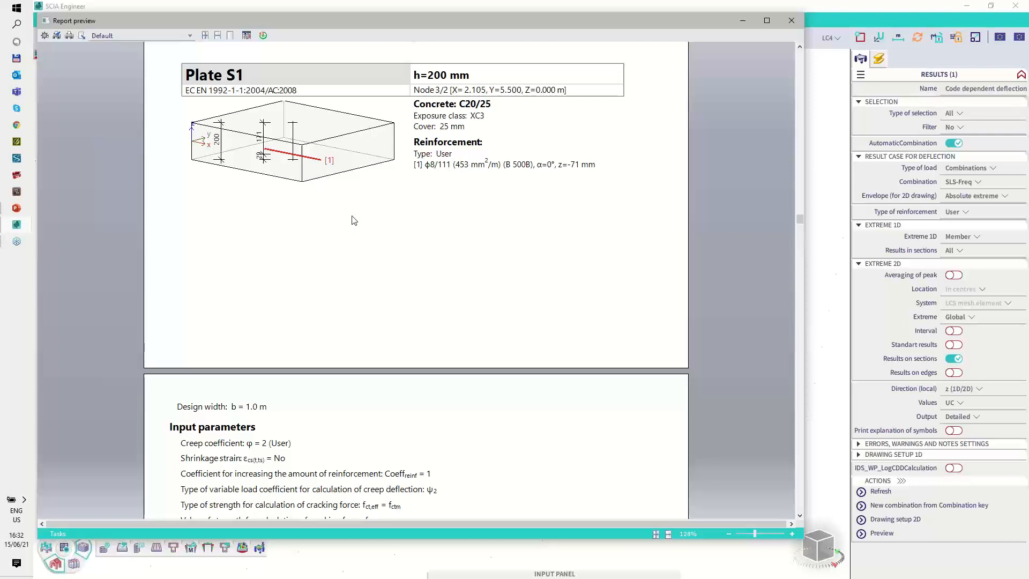
pyautogui.scroll(-7, 353, 220)
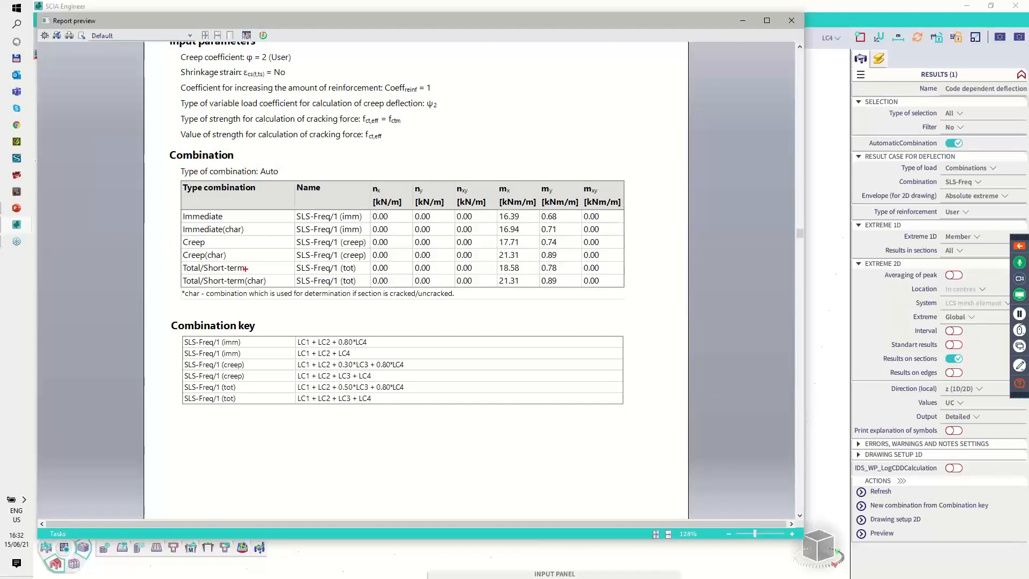
pyautogui.scroll(-13, 294, 325)
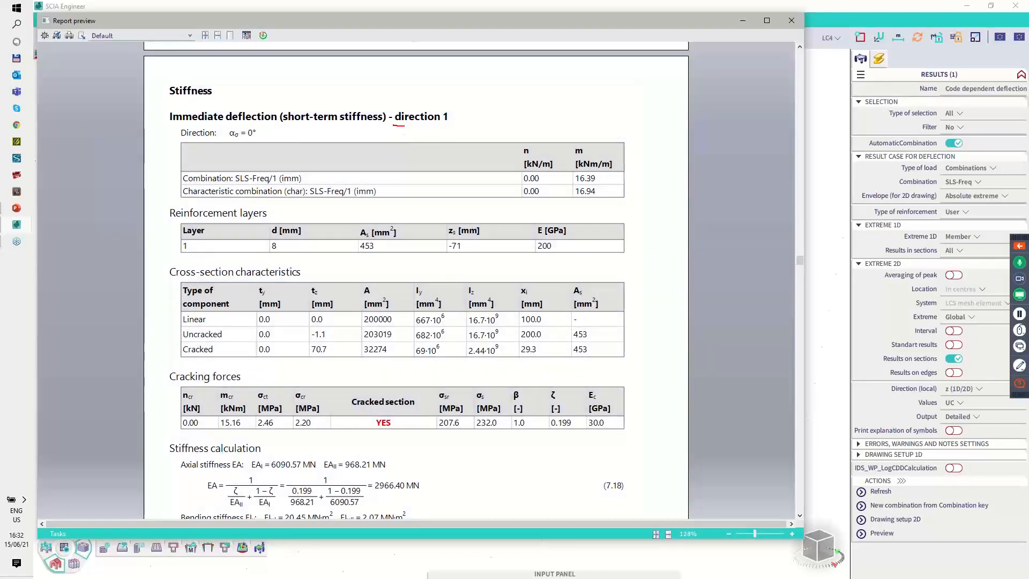
pyautogui.moveTo(403, 127)
pyautogui.mouseDown()
pyautogui.moveTo(458, 127)
pyautogui.moveTo(421, 105)
pyautogui.moveTo(386, 117)
pyautogui.mouseUp()
pyautogui.press('Escape')
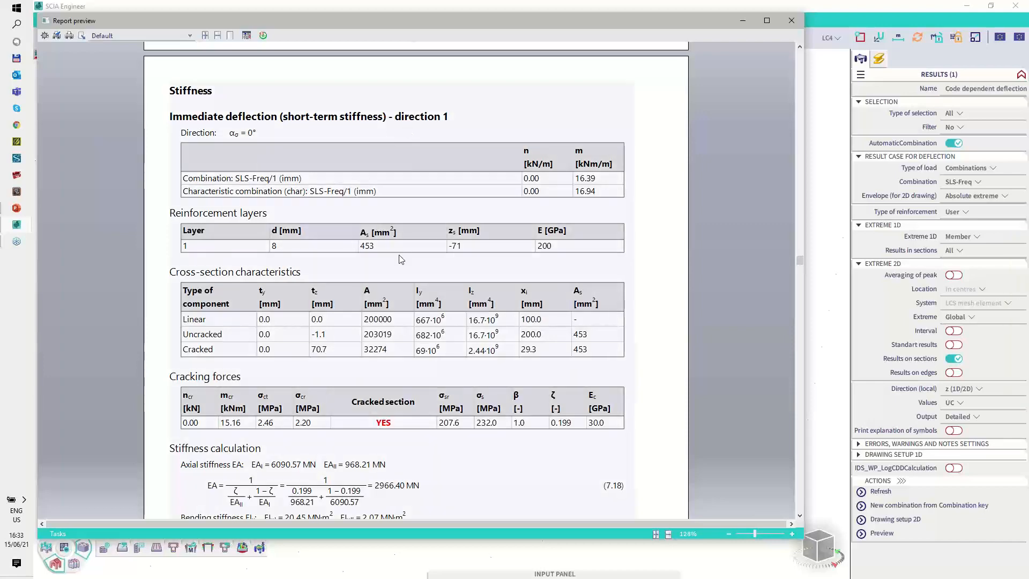
pyautogui.scroll(-12, 402, 225)
pyautogui.hotkey('ctrl', '2')
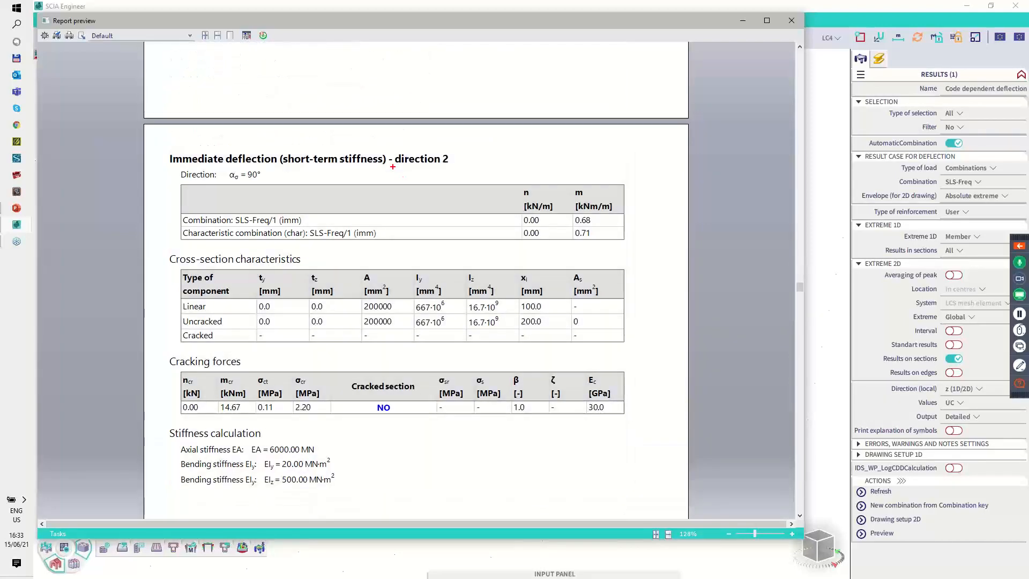
pyautogui.moveTo(393, 167)
pyautogui.mouseDown()
pyautogui.moveTo(438, 169)
pyautogui.moveTo(443, 152)
pyautogui.moveTo(398, 151)
pyautogui.mouseUp()
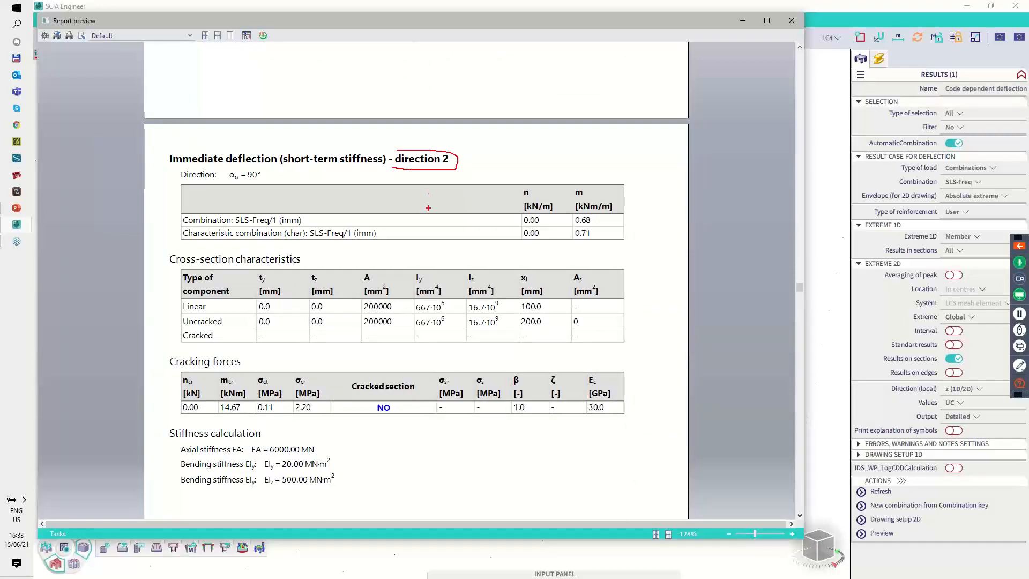
pyautogui.press('Escape')
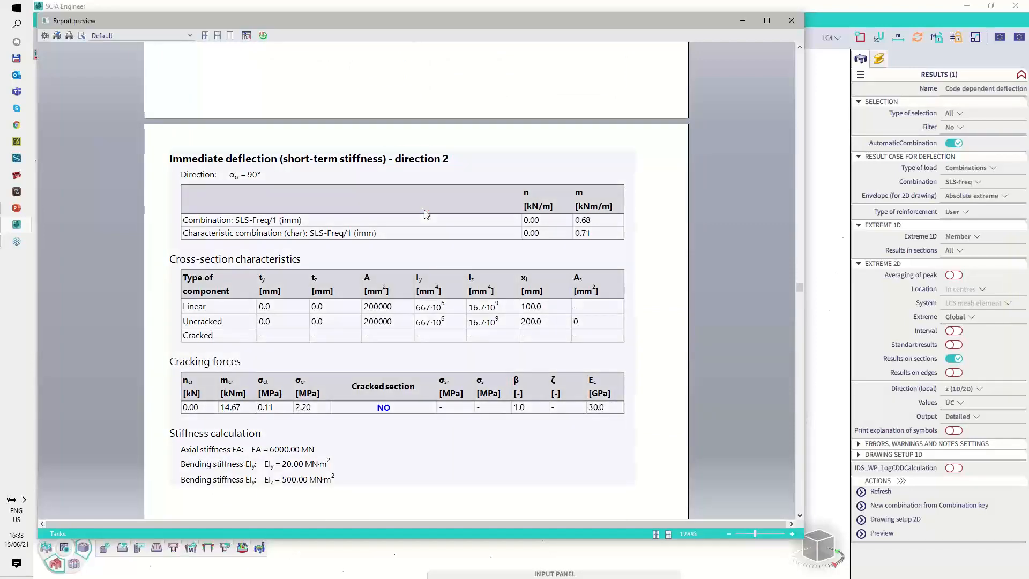
# Step: Compare the cracked section status of plate S1 between direction 1 and direction 2 for immediate deflection
pyautogui.scroll(8, 422, 216)
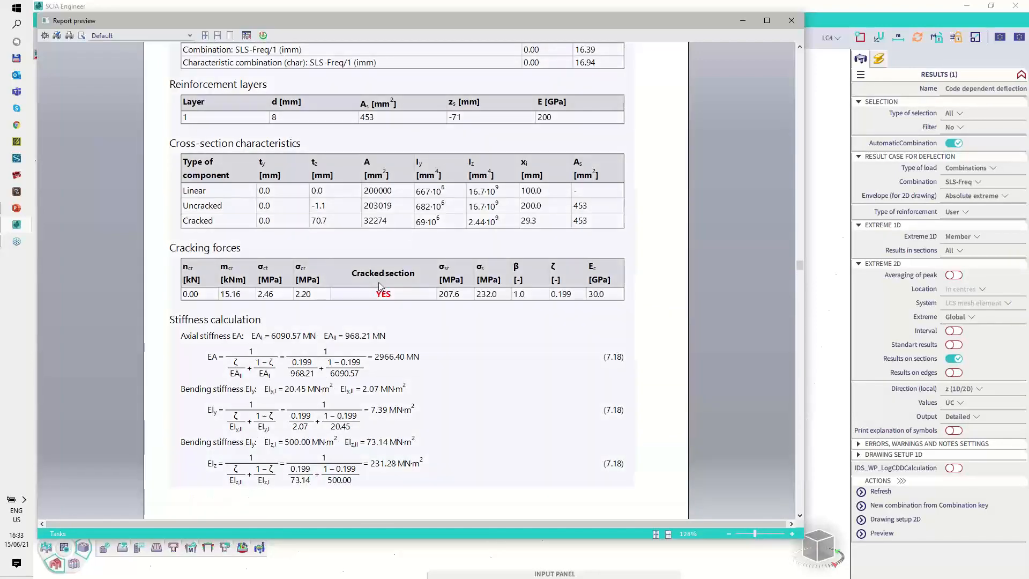
pyautogui.scroll(2, 377, 278)
pyautogui.hotkey('ctrl', 'shift', 'd')
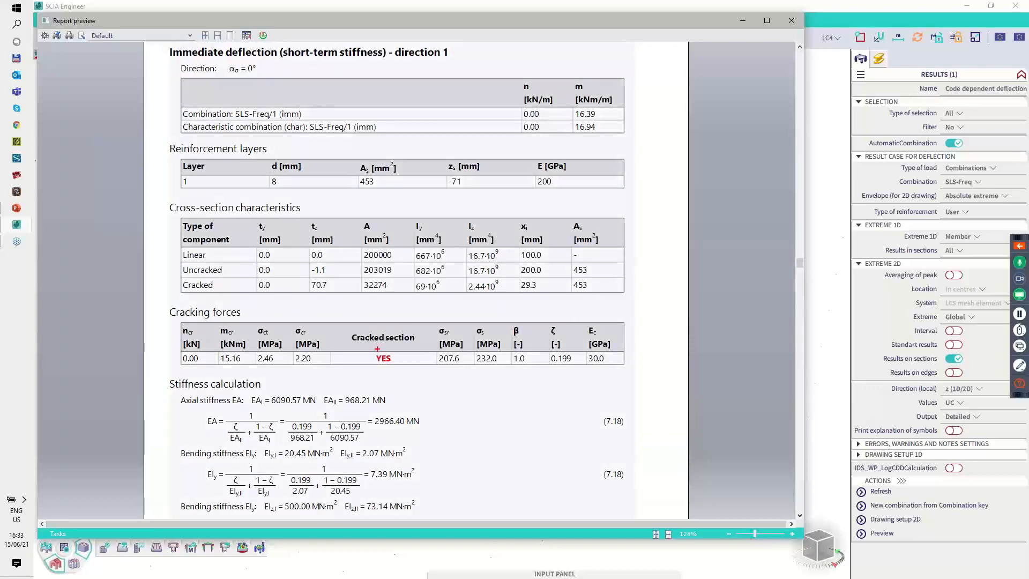
pyautogui.moveTo(375, 349)
pyautogui.mouseDown()
pyautogui.moveTo(371, 366)
pyautogui.moveTo(384, 346)
pyautogui.mouseUp()
pyautogui.press('Escape')
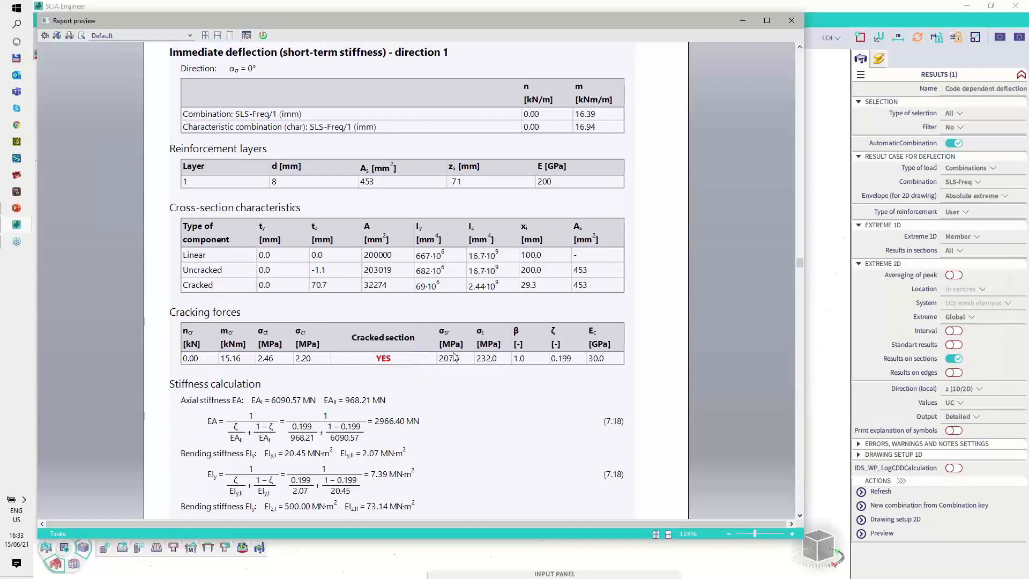
pyautogui.scroll(-15, 454, 357)
pyautogui.scroll(-6, 454, 357)
pyautogui.hotkey('ctrl', 'shift', 'd')
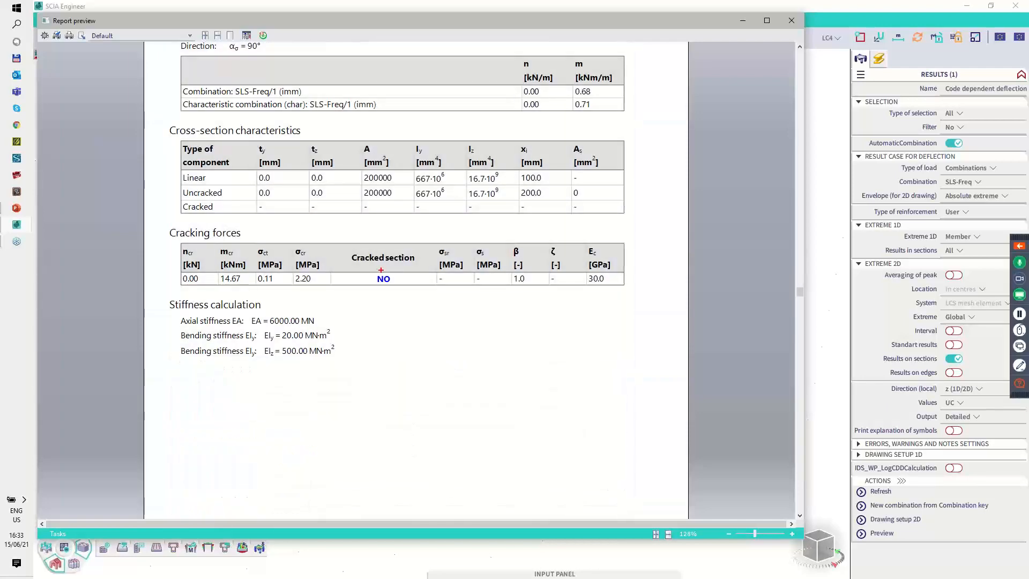
pyautogui.moveTo(377, 269)
pyautogui.mouseDown()
pyautogui.moveTo(369, 284)
pyautogui.moveTo(398, 274)
pyautogui.mouseUp()
pyautogui.hotkey('ctrl', 'shift', 'd')
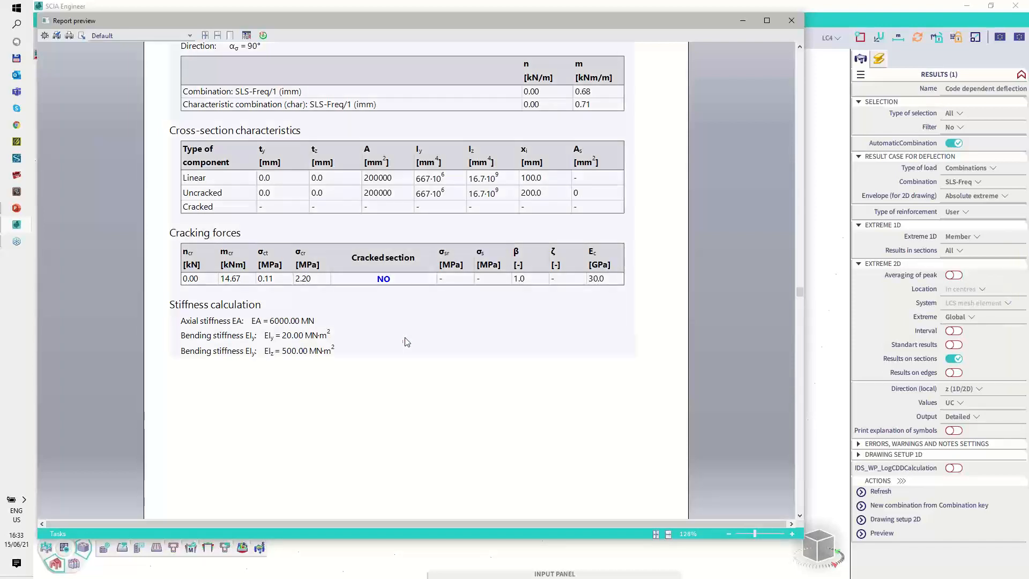
# Step: Set the Code dependent deflection output to Standard and refresh the results
pyautogui.click(960, 419)
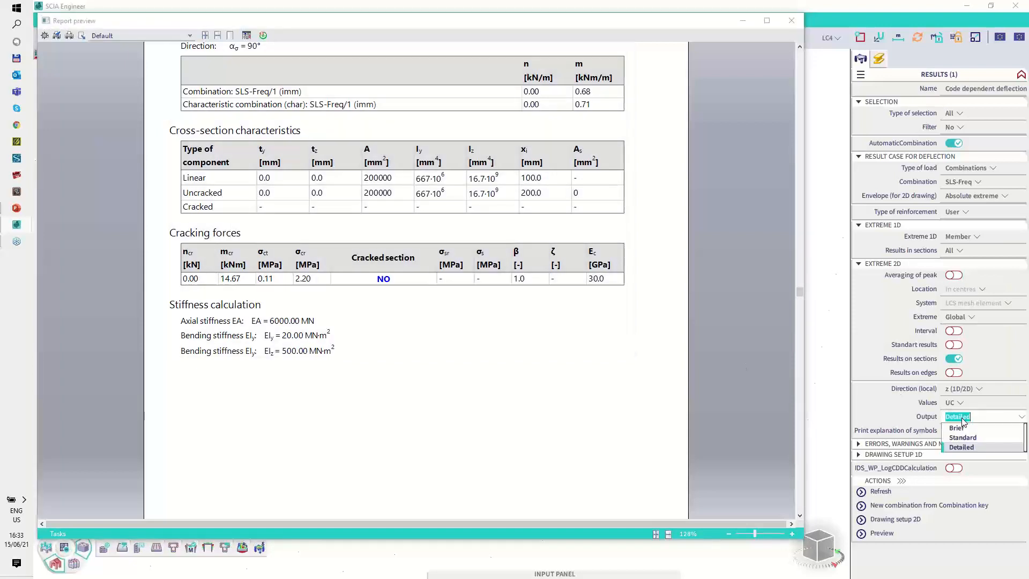
pyautogui.click(963, 439)
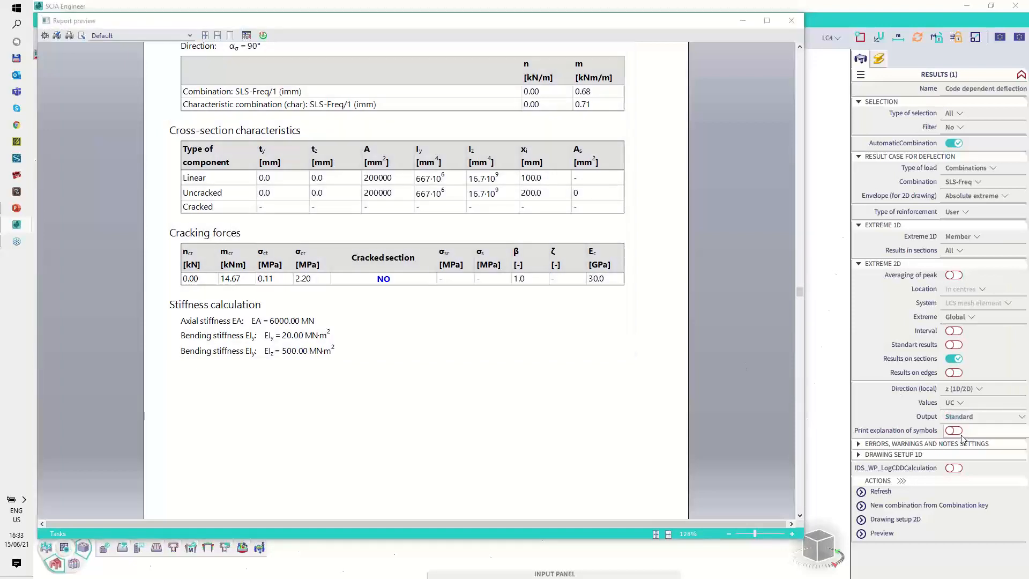
pyautogui.click(884, 492)
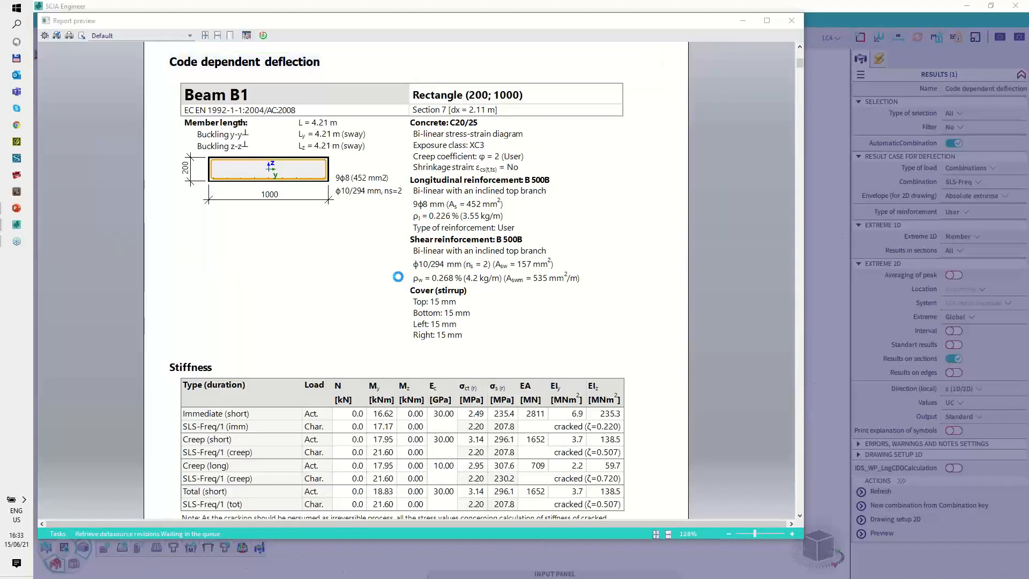
# Step: Examine plate S1's stiffness table in the standard report, covering the four load types and the 0° and 90° directions
pyautogui.scroll(-15, 396, 295)
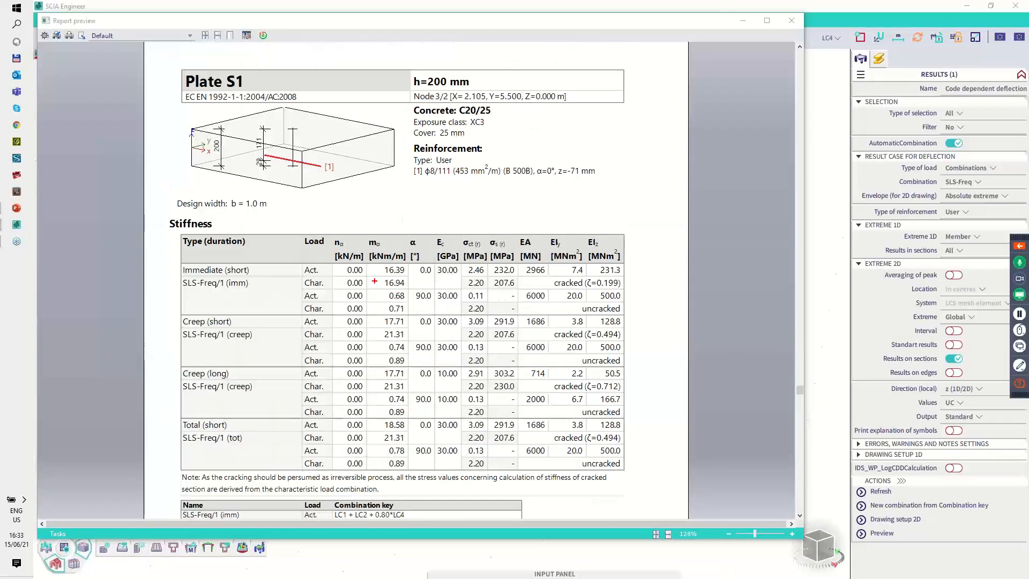
pyautogui.moveTo(192, 261)
pyautogui.mouseDown()
pyautogui.moveTo(185, 293)
pyautogui.moveTo(247, 259)
pyautogui.mouseUp()
pyautogui.moveTo(185, 310)
pyautogui.mouseDown()
pyautogui.moveTo(257, 341)
pyautogui.moveTo(243, 313)
pyautogui.mouseUp()
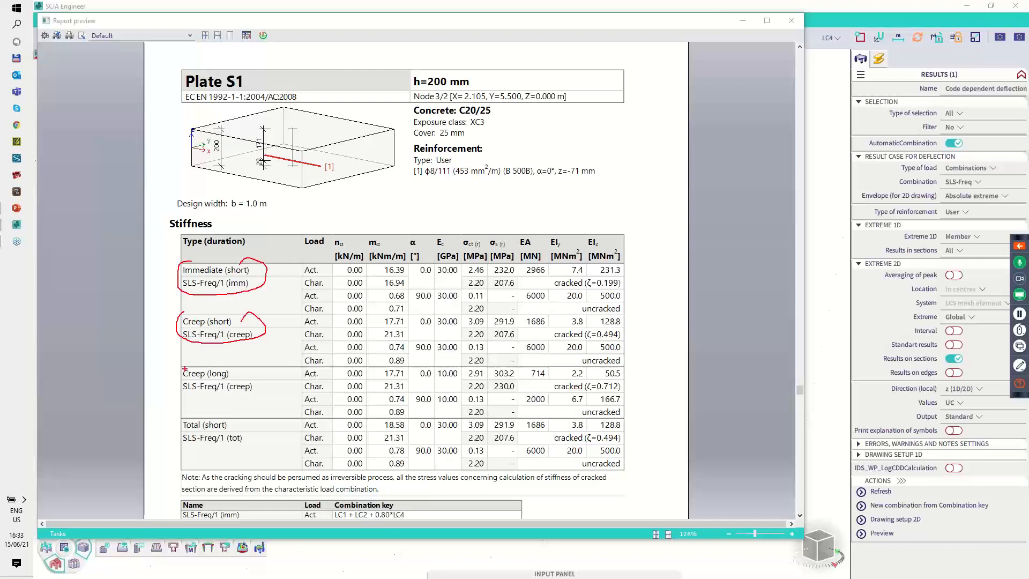
pyautogui.moveTo(178, 366)
pyautogui.mouseDown()
pyautogui.moveTo(231, 393)
pyautogui.moveTo(264, 378)
pyautogui.mouseUp()
pyautogui.moveTo(189, 416); pyautogui.dragTo(261, 435)
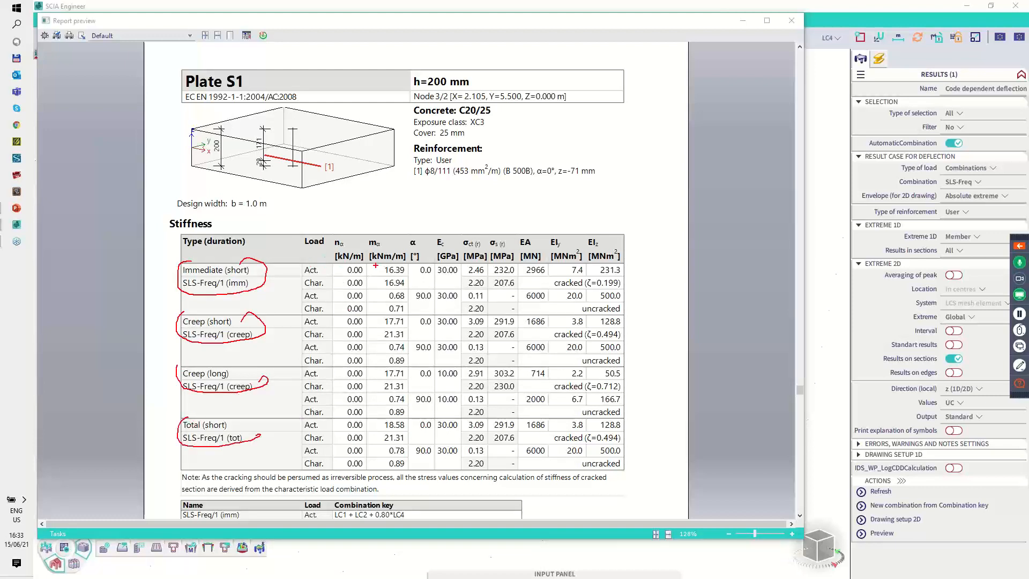
pyautogui.moveTo(428, 262)
pyautogui.mouseDown()
pyautogui.moveTo(417, 278)
pyautogui.moveTo(432, 263)
pyautogui.mouseUp()
pyautogui.moveTo(414, 299)
pyautogui.mouseDown()
pyautogui.moveTo(435, 293)
pyautogui.moveTo(427, 288)
pyautogui.mouseUp()
pyautogui.moveTo(506, 292)
pyautogui.mouseDown()
pyautogui.moveTo(497, 309)
pyautogui.moveTo(584, 321)
pyautogui.moveTo(633, 302)
pyautogui.moveTo(537, 285)
pyautogui.mouseUp()
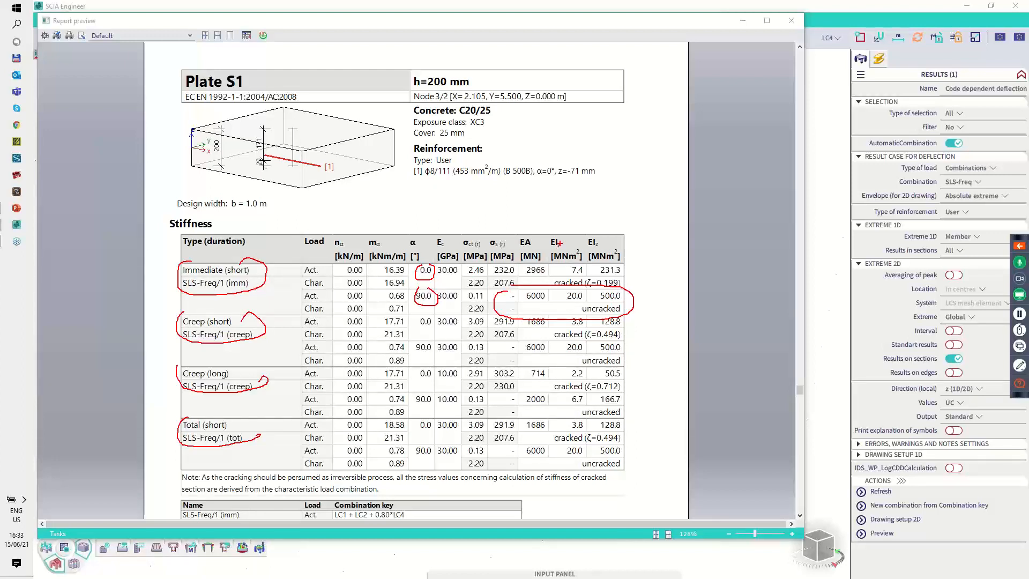
pyautogui.press('Escape')
pyautogui.scroll(-2, 498, 266)
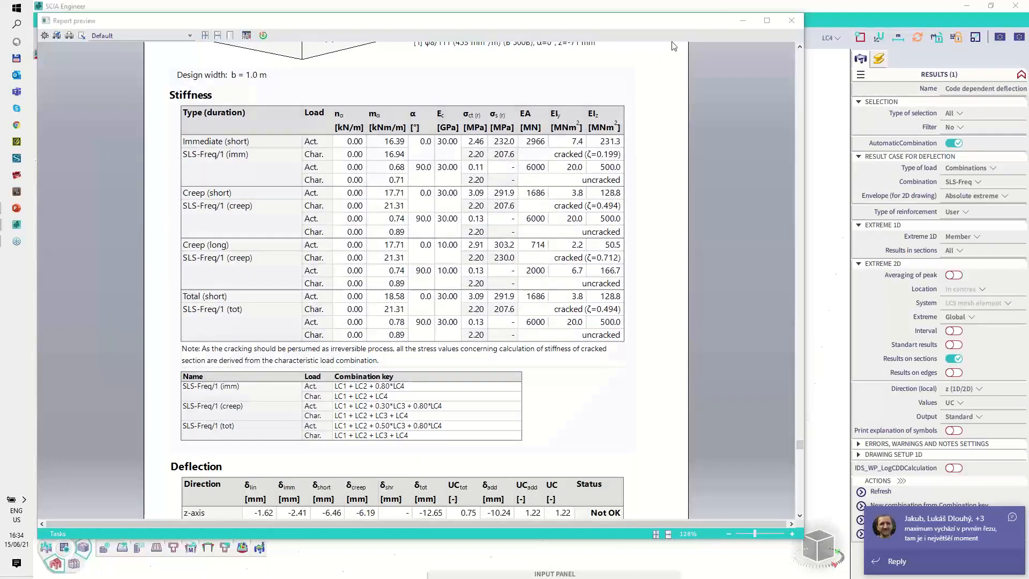
# Step: Close the report preview and turn off automatic combination for the Code dependent deflection check
pyautogui.click(791, 21)
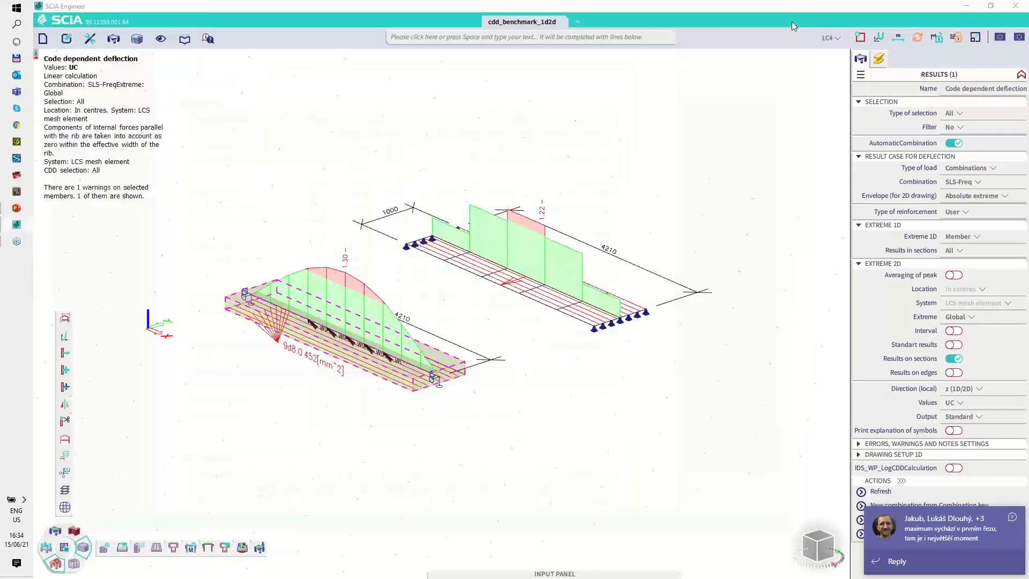
pyautogui.click(954, 144)
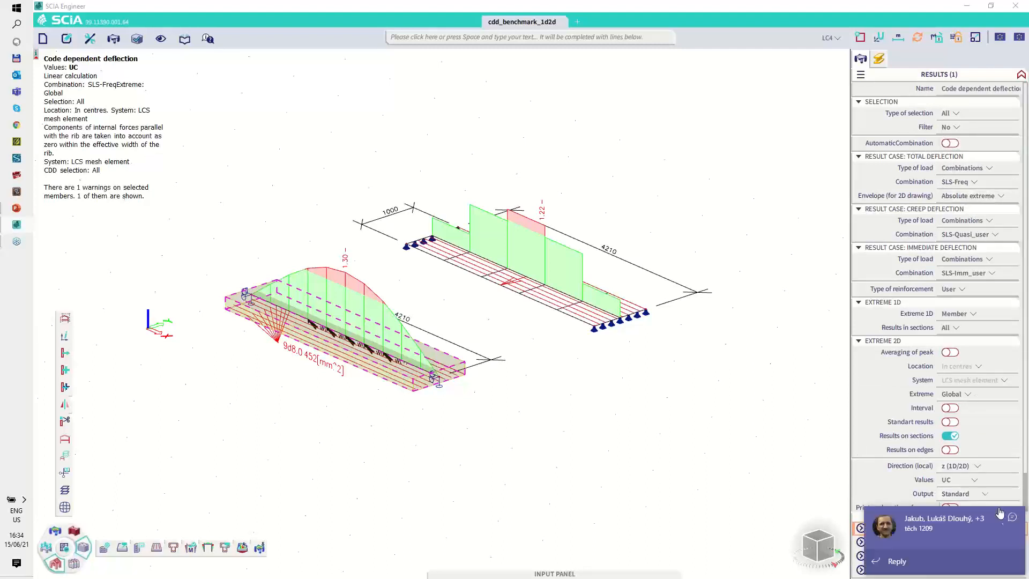
pyautogui.click(1013, 518)
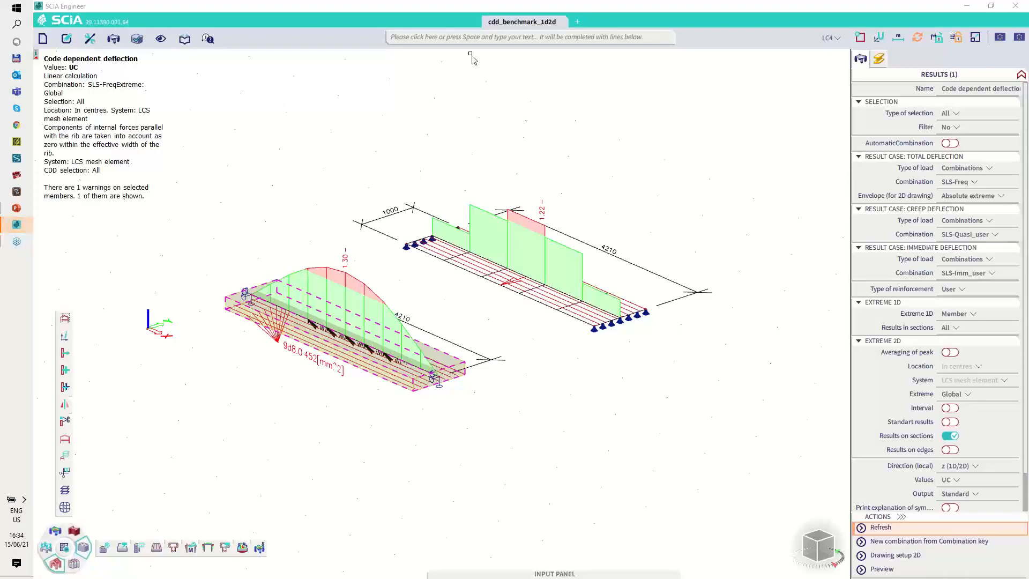
# Step: Switch to Microsoft Teams and sign out of the account
pyautogui.click(16, 91)
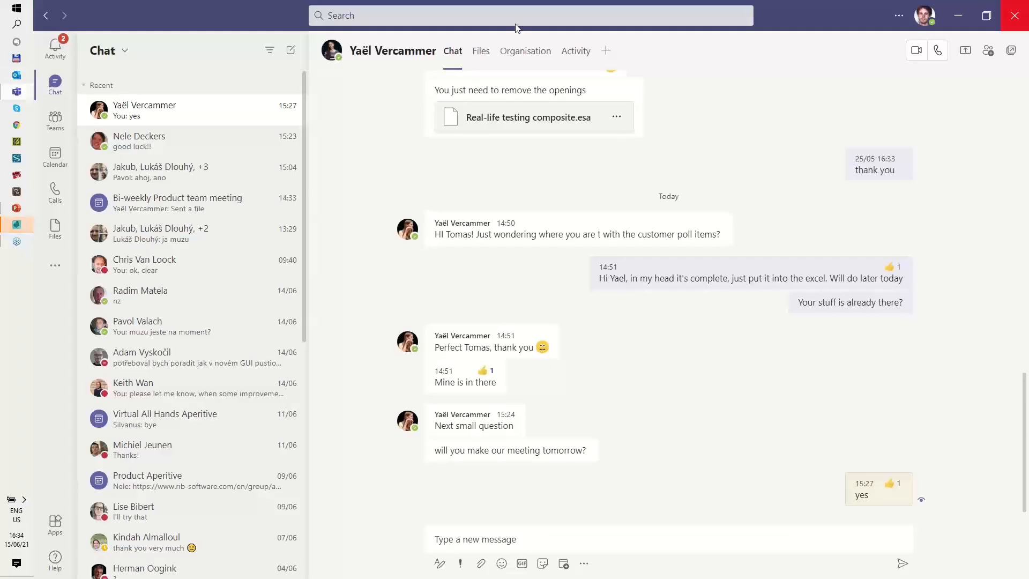
pyautogui.click(925, 24)
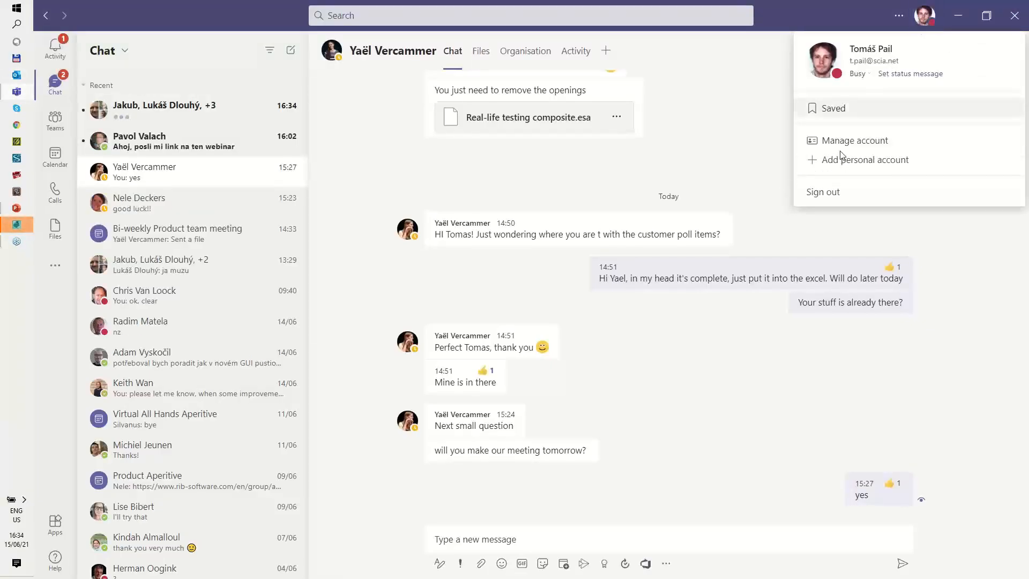
pyautogui.click(820, 193)
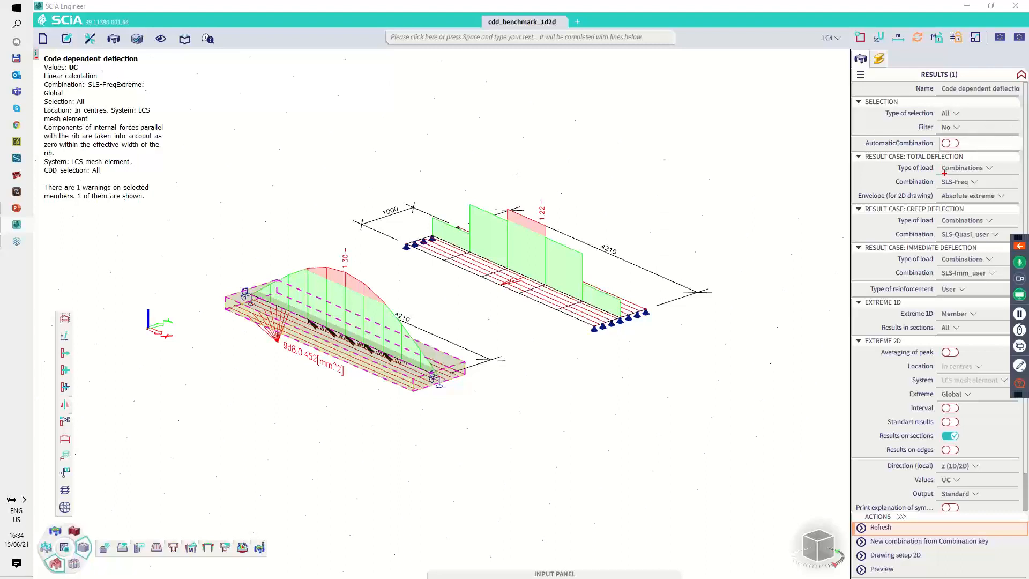
# Step: Review which combinations are assigned to the total, creep and immediate deflection result cases
pyautogui.moveTo(938, 179)
pyautogui.mouseDown()
pyautogui.moveTo(974, 190)
pyautogui.moveTo(947, 174)
pyautogui.mouseUp()
pyautogui.moveTo(913, 217)
pyautogui.mouseDown()
pyautogui.moveTo(959, 210)
pyautogui.moveTo(981, 243)
pyautogui.moveTo(997, 236)
pyautogui.mouseUp()
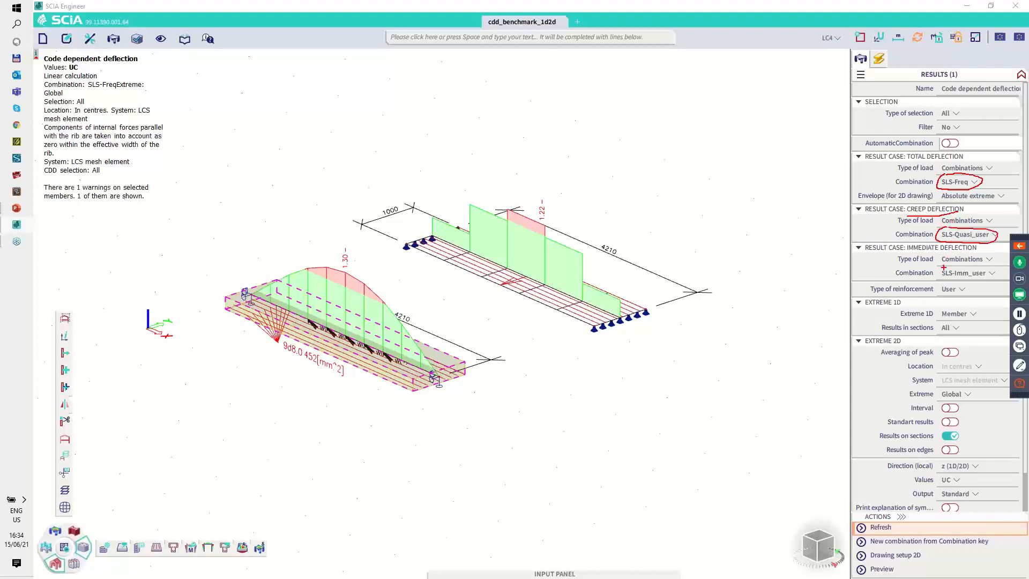
pyautogui.moveTo(941, 277)
pyautogui.mouseDown()
pyautogui.moveTo(990, 279)
pyautogui.moveTo(959, 265)
pyautogui.mouseUp()
pyautogui.press('Escape')
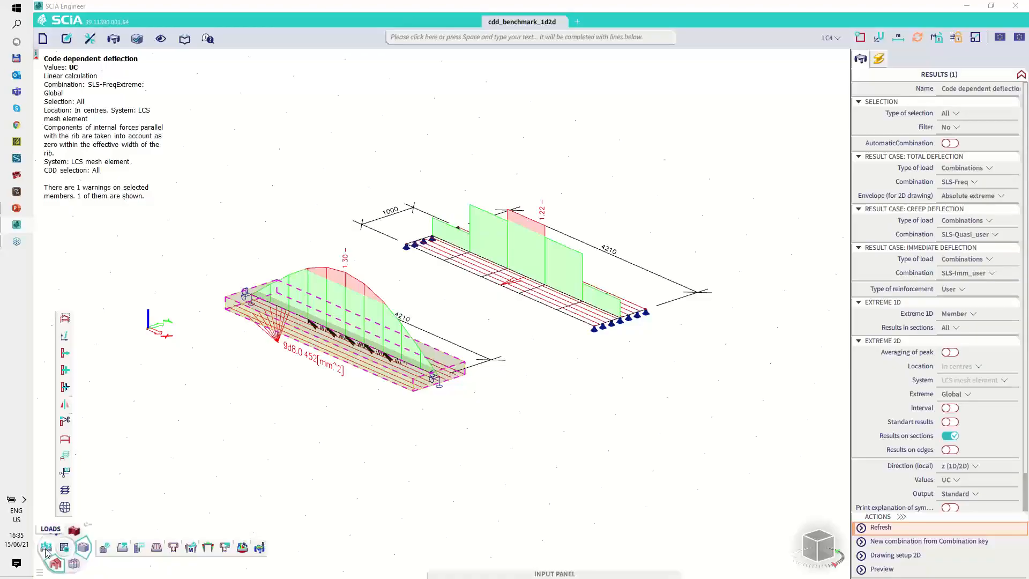
# Step: Open the Combinations manager, inspect the load case factors of SLS-Imm_user and SLS-Quasi_user, and close it
pyautogui.click(46, 550)
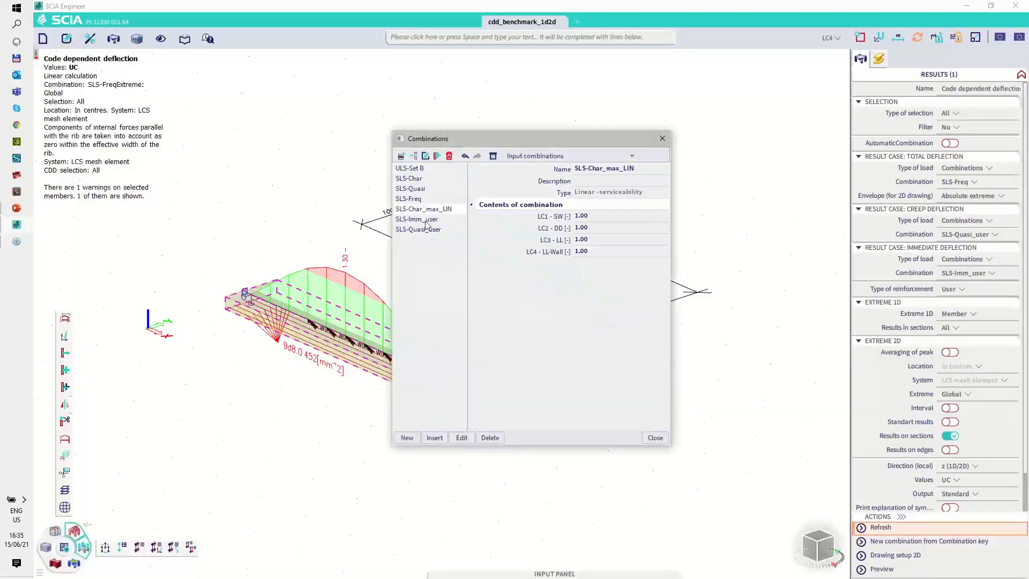
pyautogui.click(427, 221)
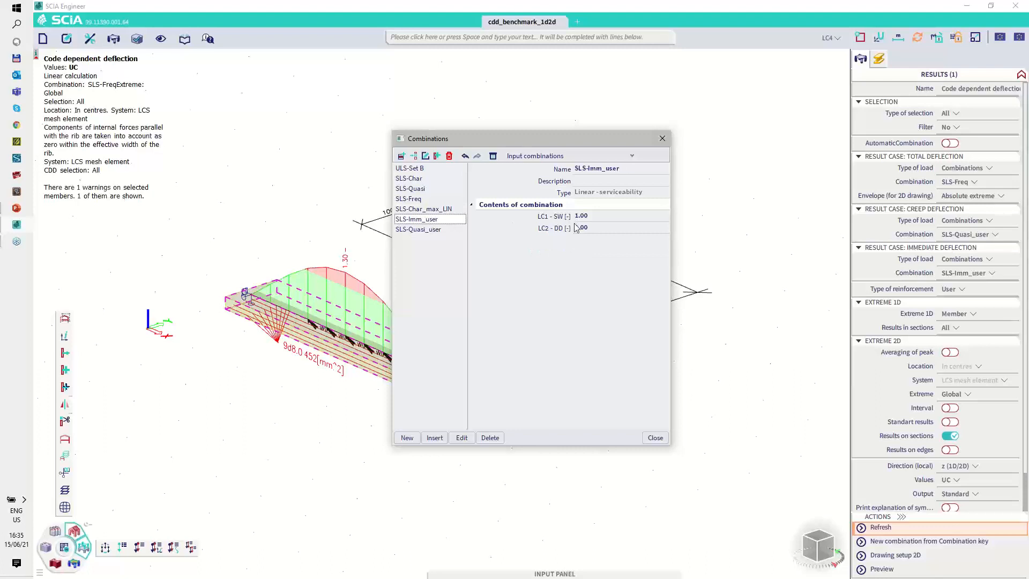
pyautogui.moveTo(574, 209)
pyautogui.mouseDown()
pyautogui.moveTo(571, 232)
pyautogui.moveTo(590, 239)
pyautogui.moveTo(588, 208)
pyautogui.mouseUp()
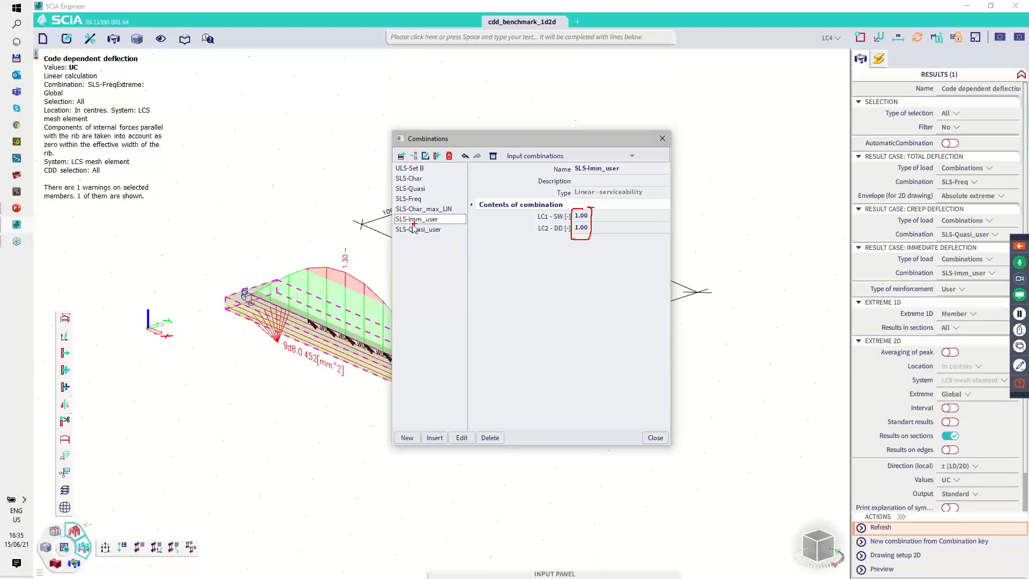
pyautogui.press('Escape')
pyautogui.click(416, 230)
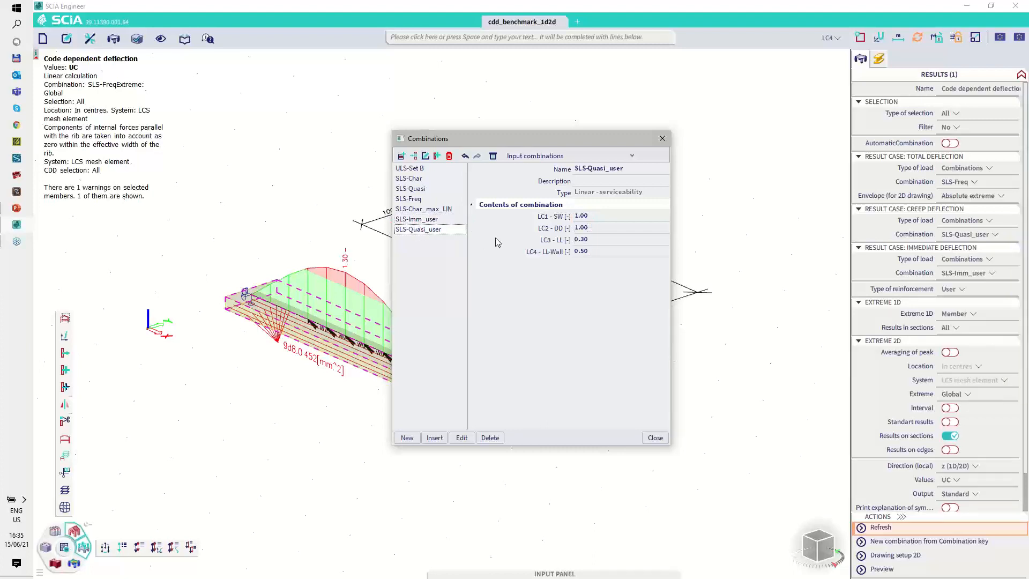
pyautogui.press('Escape')
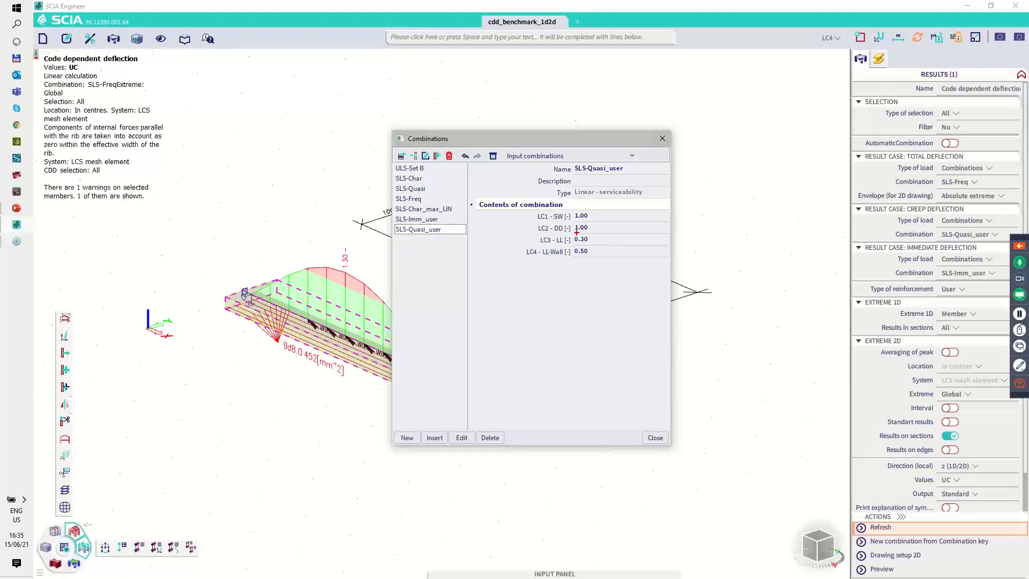
pyautogui.moveTo(578, 260); pyautogui.dragTo(584, 233)
pyautogui.press('Escape')
pyautogui.press('Escape')
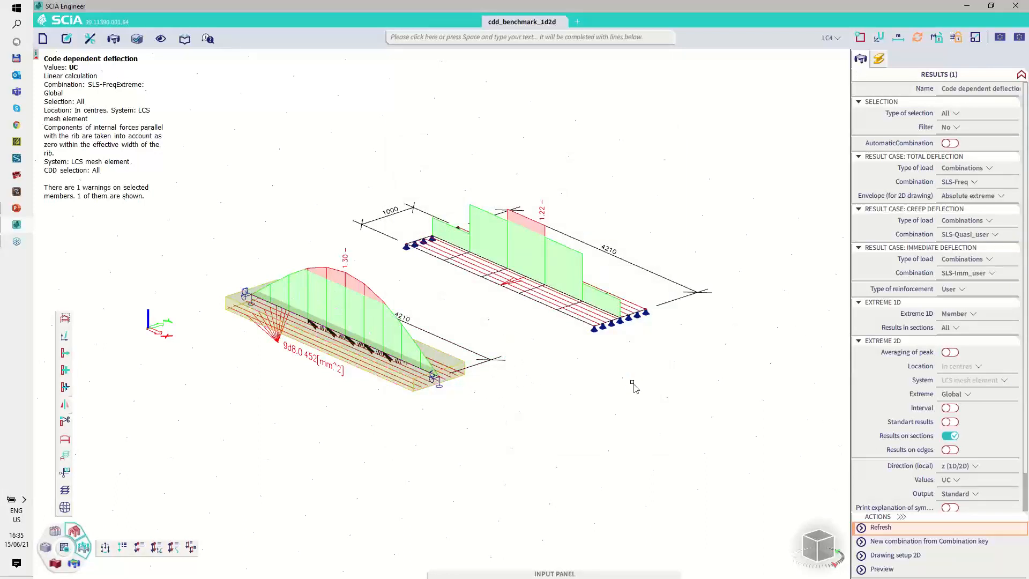
# Step: Refresh the Code dependent deflection results for the user-defined combinations and check the beam's maximum unity check
pyautogui.click(884, 534)
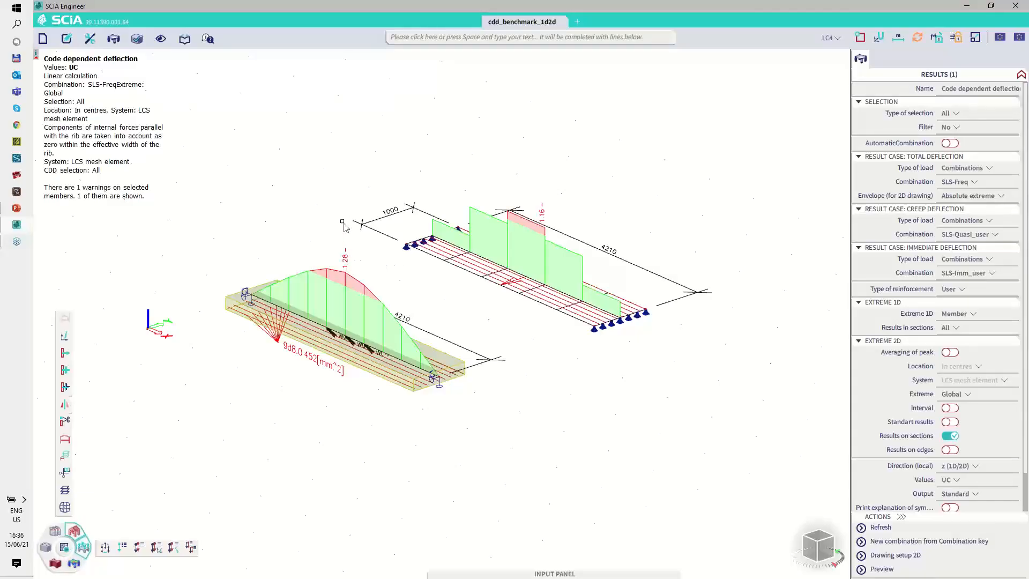
pyautogui.moveTo(339, 242)
pyautogui.mouseDown()
pyautogui.moveTo(337, 261)
pyautogui.moveTo(351, 255)
pyautogui.mouseUp()
pyautogui.press('Escape')
# Step: Preview the standard report and compare the bending moments for immediate and creep loads in the beam's stiffness table
pyautogui.click(882, 569)
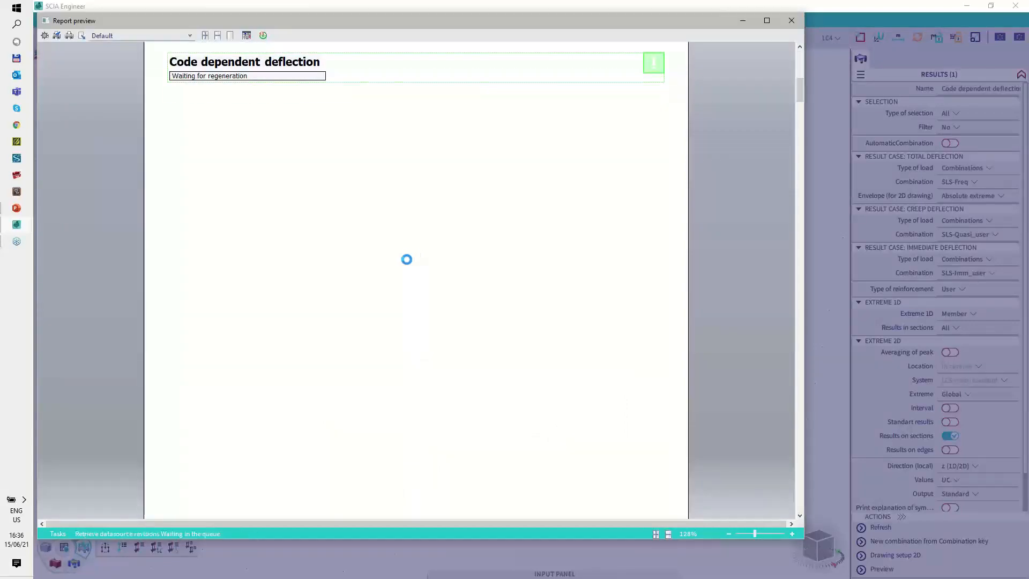
pyautogui.scroll(-3, 377, 307)
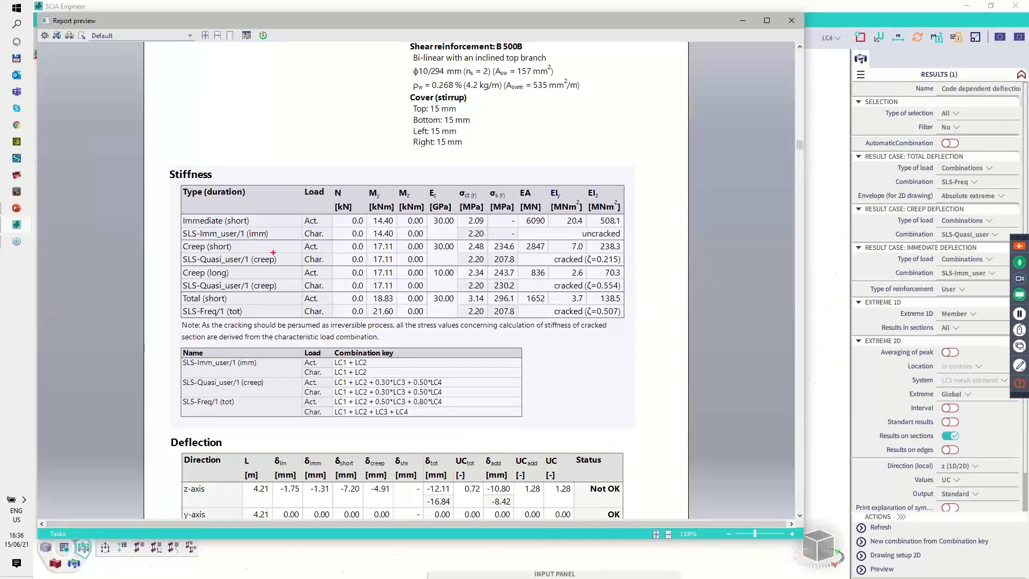
pyautogui.moveTo(189, 239); pyautogui.dragTo(177, 276)
pyautogui.moveTo(388, 218)
pyautogui.mouseDown()
pyautogui.moveTo(370, 220)
pyautogui.moveTo(384, 238)
pyautogui.moveTo(395, 220)
pyautogui.moveTo(366, 265)
pyautogui.moveTo(375, 292)
pyautogui.moveTo(397, 263)
pyautogui.mouseUp()
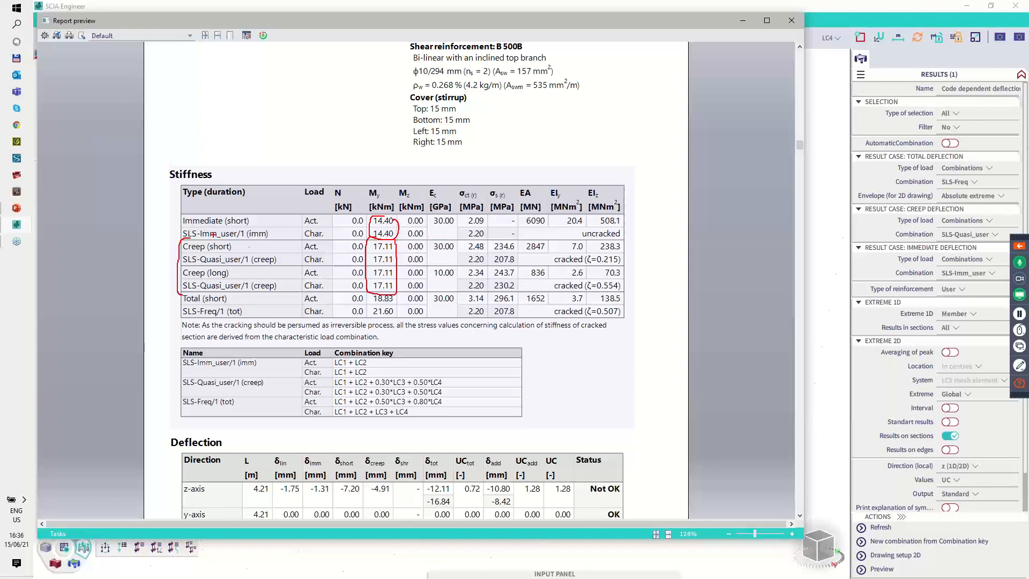
pyautogui.moveTo(309, 254)
pyautogui.mouseDown()
pyautogui.moveTo(301, 254)
pyautogui.moveTo(324, 253)
pyautogui.mouseUp()
pyautogui.press('Escape')
# Step: Examine the total load moments, combination keys and immediate cracking status in the beam's report, and close the preview
pyautogui.hotkey('ctrl', '2')
pyautogui.moveTo(384, 291)
pyautogui.mouseDown()
pyautogui.moveTo(370, 309)
pyautogui.moveTo(384, 321)
pyautogui.moveTo(397, 292)
pyautogui.mouseUp()
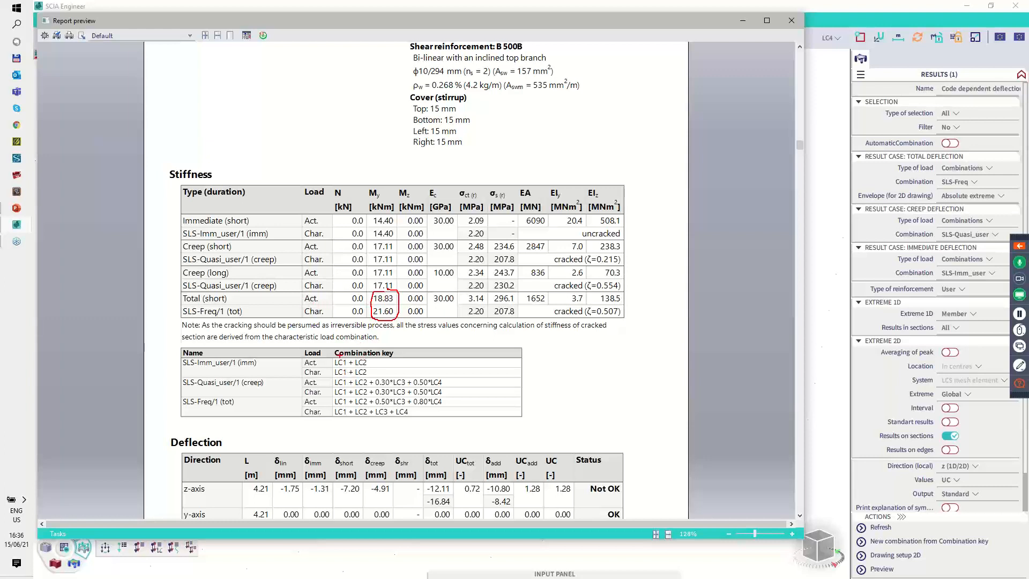
pyautogui.moveTo(340, 356)
pyautogui.mouseDown()
pyautogui.moveTo(337, 380)
pyautogui.moveTo(372, 369)
pyautogui.moveTo(344, 357)
pyautogui.mouseUp()
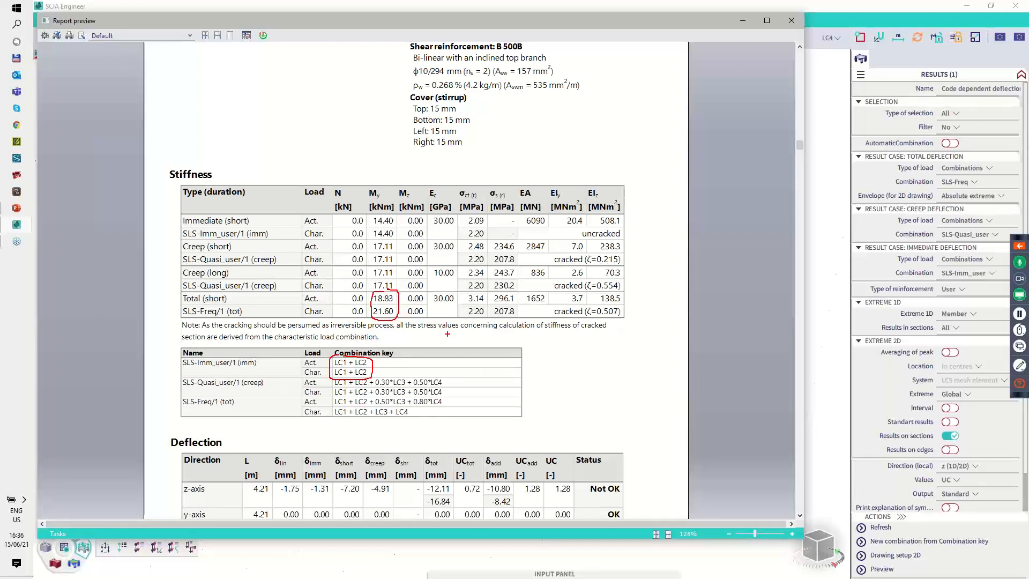
pyautogui.press('Escape')
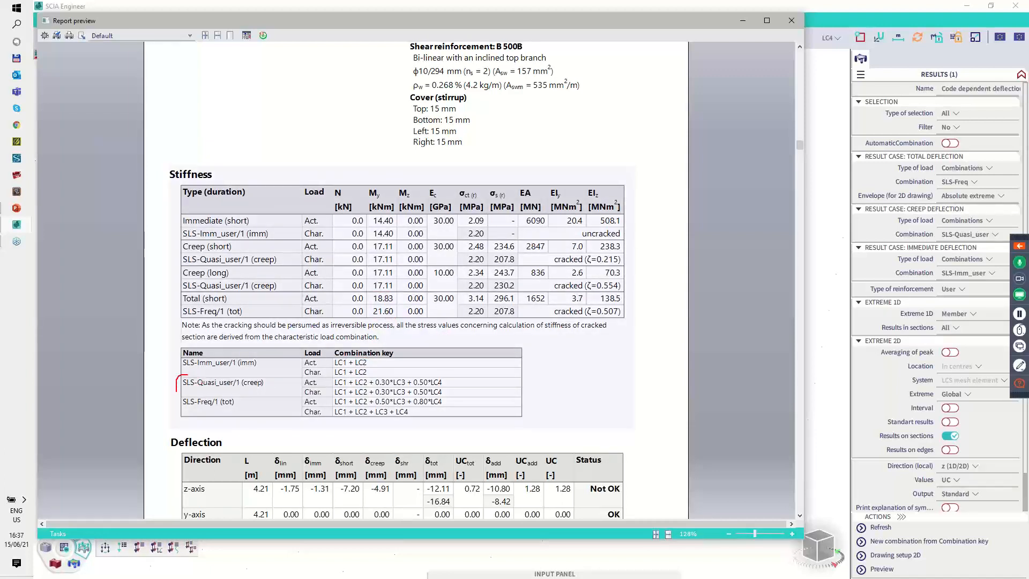
pyautogui.moveTo(177, 391)
pyautogui.mouseDown()
pyautogui.moveTo(259, 401)
pyautogui.moveTo(260, 374)
pyautogui.moveTo(186, 373)
pyautogui.mouseUp()
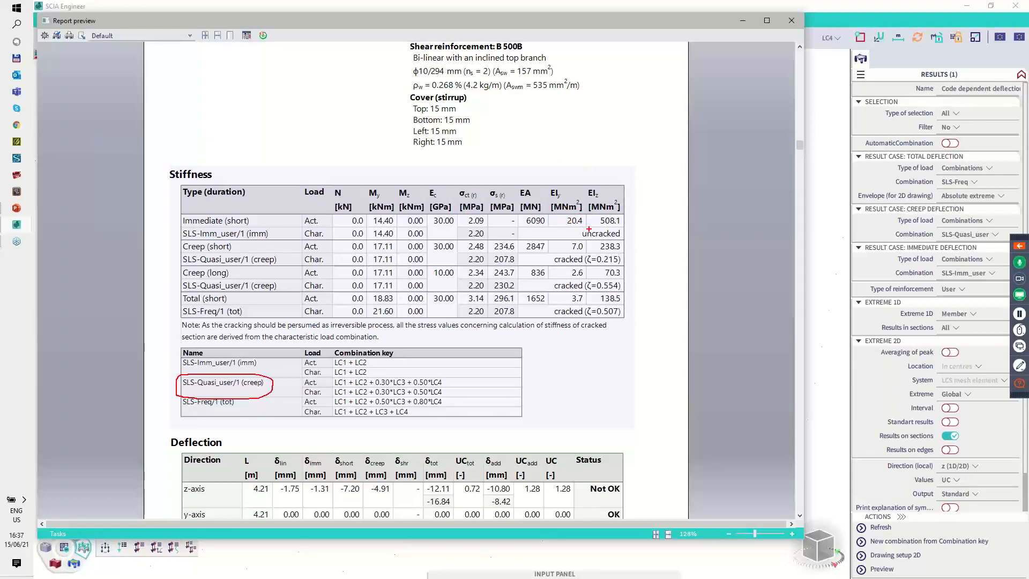
pyautogui.moveTo(583, 230); pyautogui.dragTo(578, 239)
pyautogui.press('Escape')
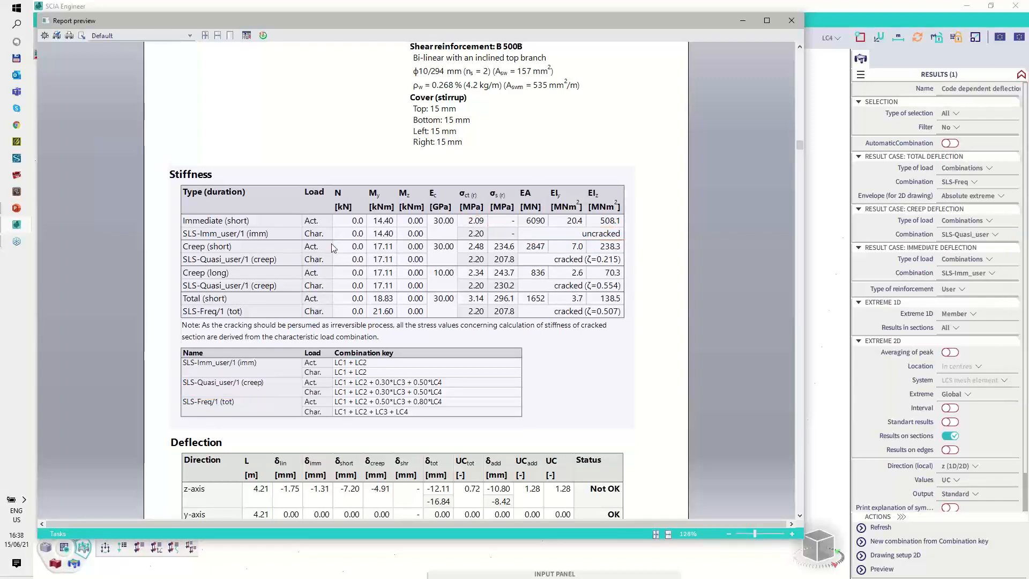
pyautogui.click(791, 20)
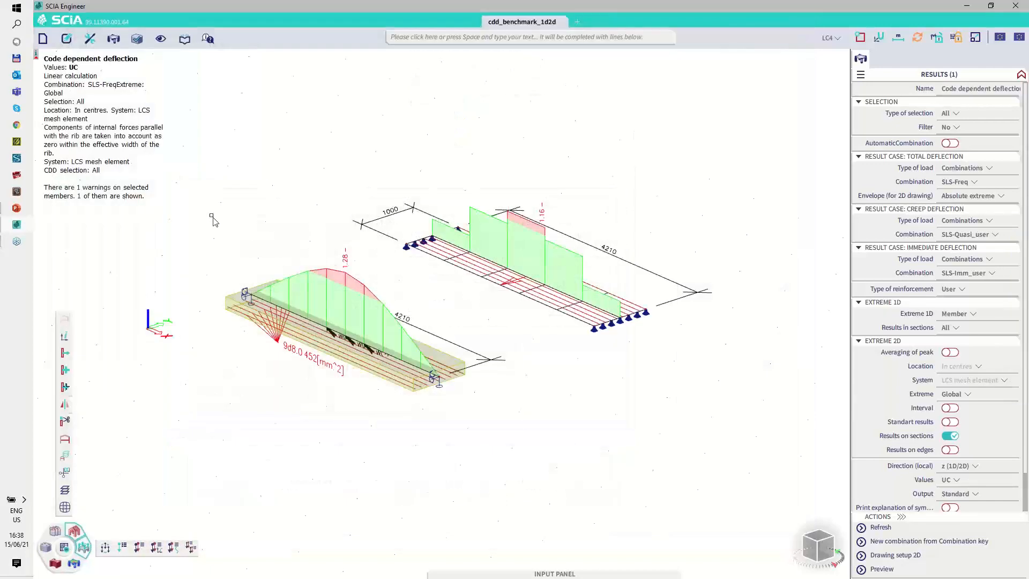
# Step: Open the Concrete settings, set drying and autogenous shrinkage to Auto, and review its input parameters
pyautogui.click(48, 547)
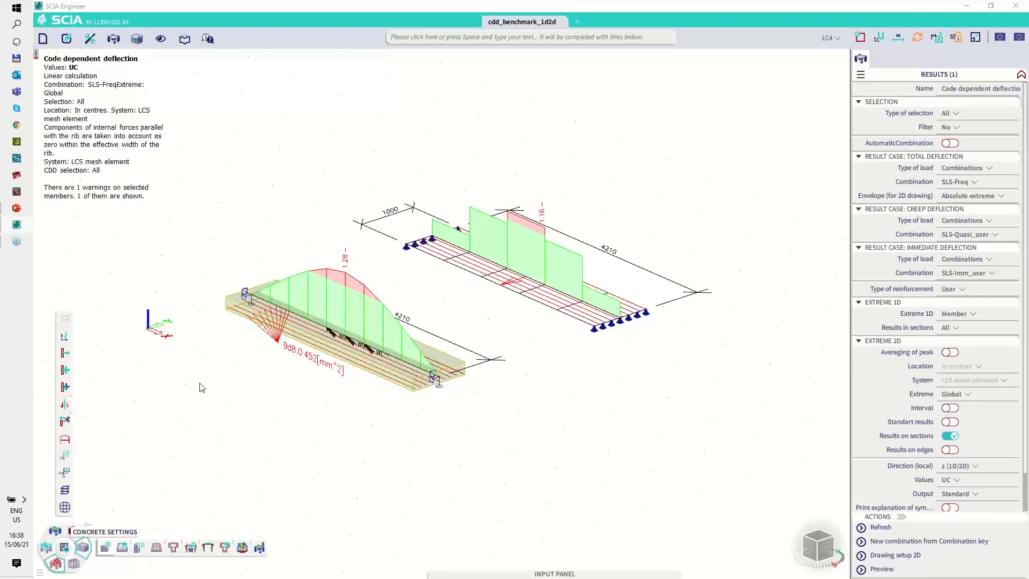
pyautogui.click(105, 548)
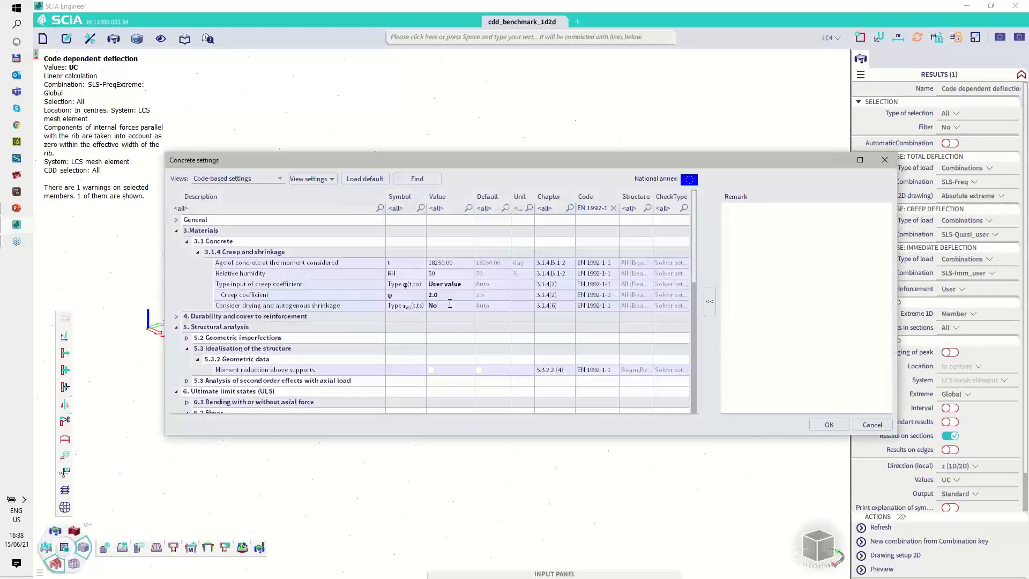
pyautogui.click(452, 305)
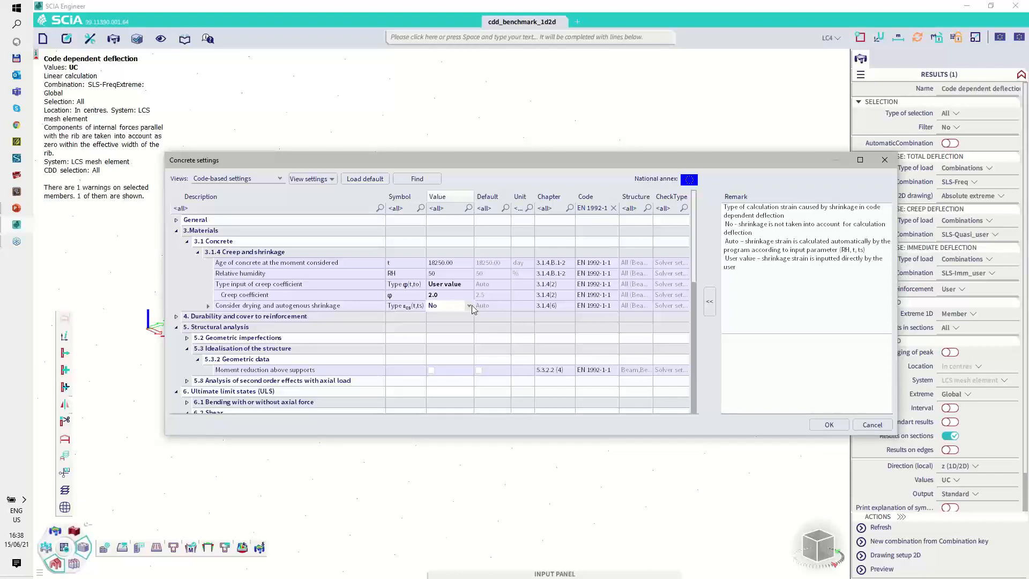
pyautogui.click(470, 306)
pyautogui.click(448, 326)
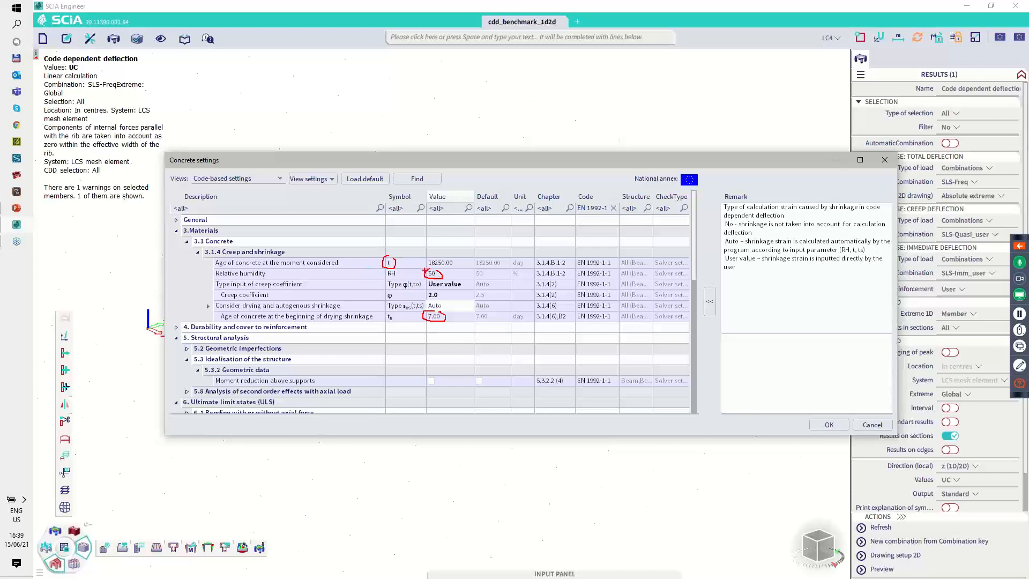
pyautogui.press('Escape')
# Step: Set the drying and autogenous shrinkage consideration to User value and confirm the concrete settings
pyautogui.click(456, 311)
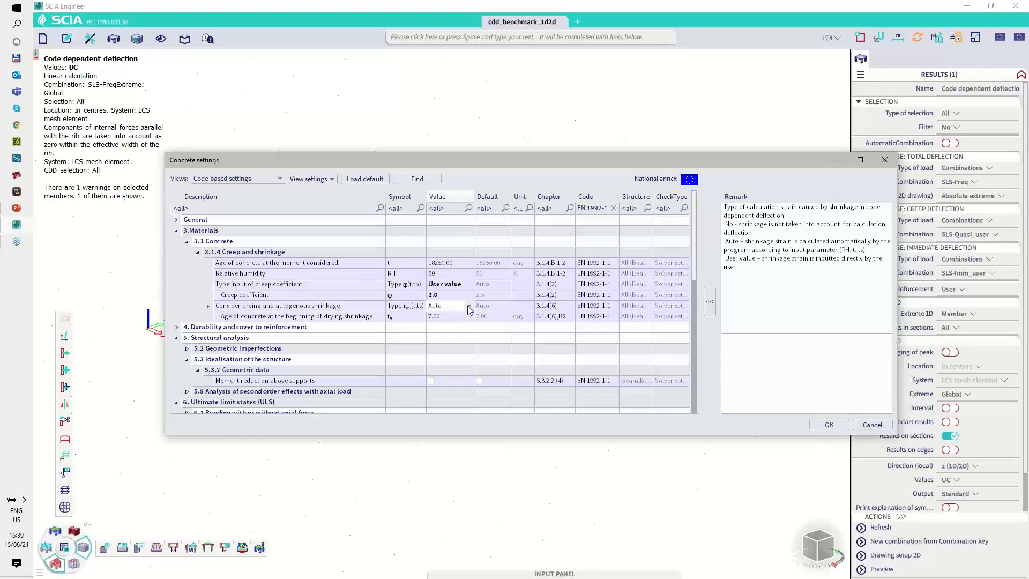
pyautogui.click(456, 312)
pyautogui.click(443, 334)
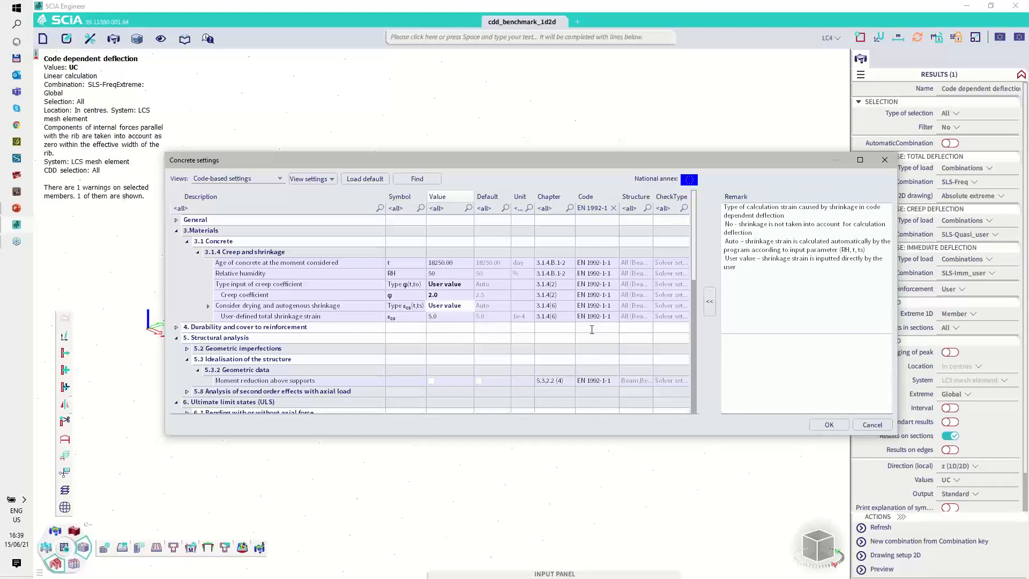
pyautogui.scroll(-4, 451, 301)
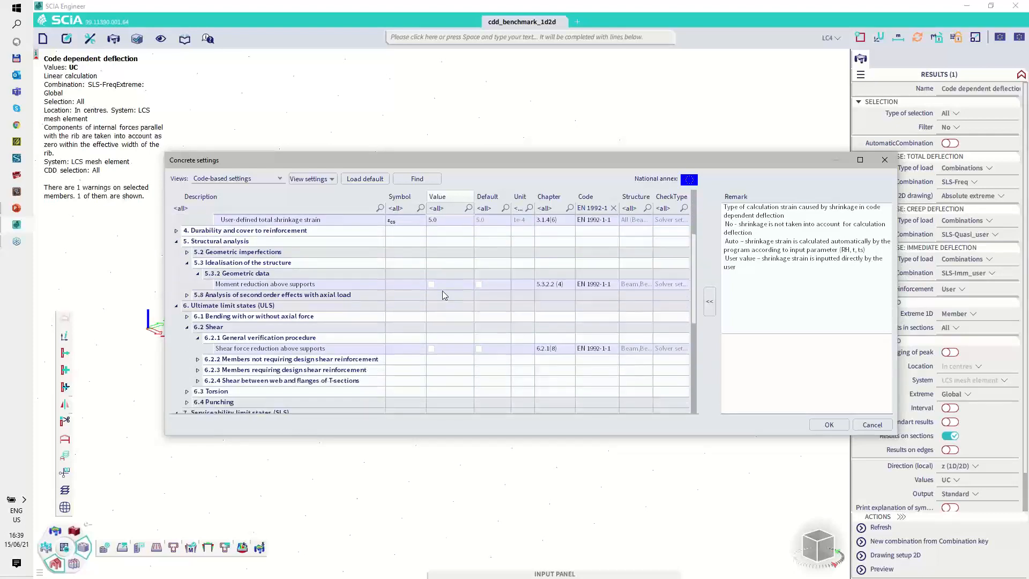
pyautogui.scroll(-3, 464, 305)
pyautogui.click(829, 425)
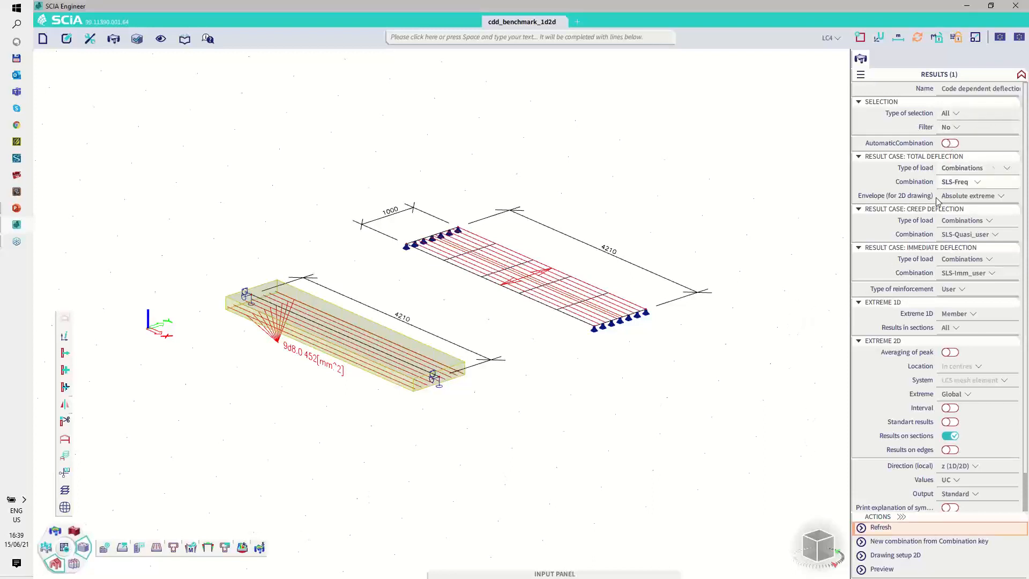
# Step: Refresh the deflection results with shrinkage included, check the beam's unity check, and set the output to Brief
pyautogui.click(884, 527)
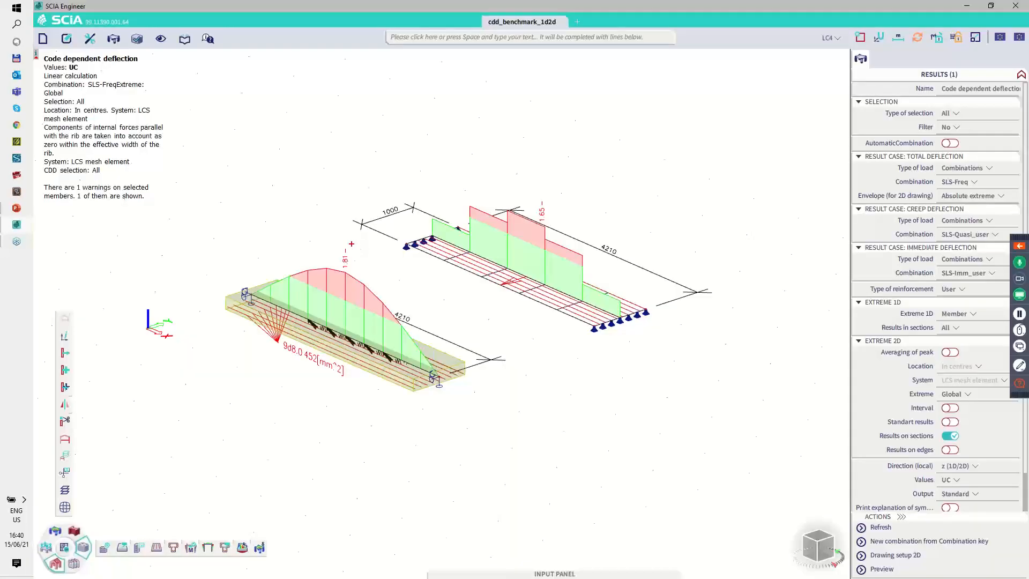
pyautogui.moveTo(338, 273); pyautogui.dragTo(355, 239)
pyautogui.click(957, 493)
pyautogui.click(950, 506)
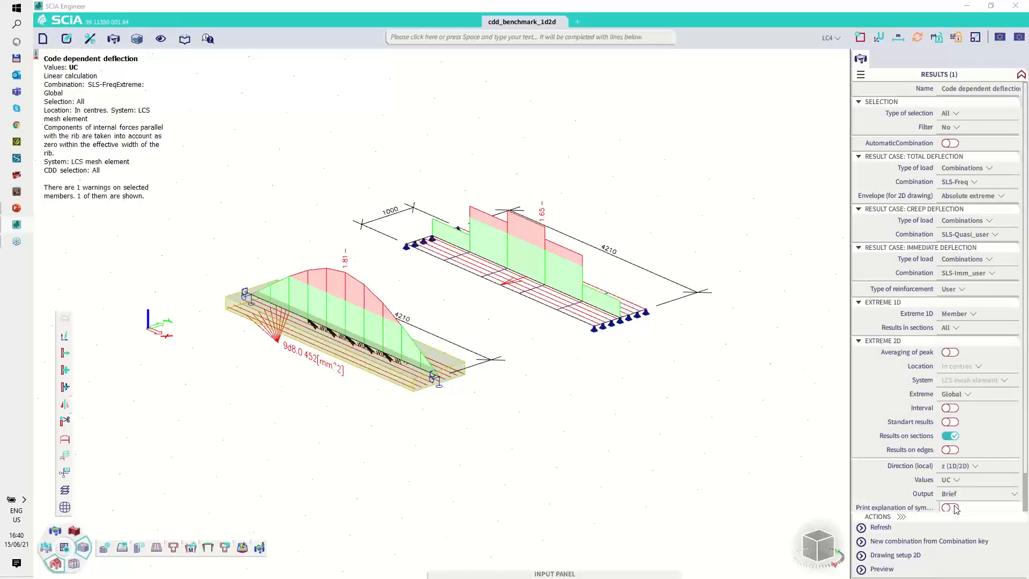
# Step: Preview the brief report and examine the shrinkage deflection columns for beam B1 and section SE1
pyautogui.click(883, 568)
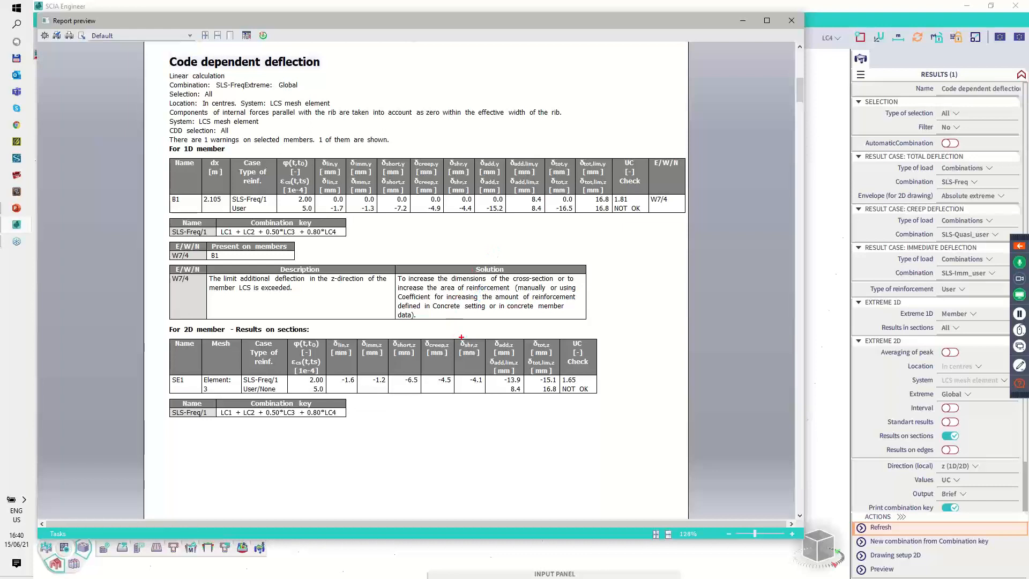
pyautogui.moveTo(461, 337)
pyautogui.mouseDown()
pyautogui.moveTo(450, 336)
pyautogui.moveTo(449, 395)
pyautogui.moveTo(487, 397)
pyautogui.moveTo(488, 349)
pyautogui.mouseUp()
pyautogui.moveTo(443, 156)
pyautogui.mouseDown()
pyautogui.moveTo(442, 214)
pyautogui.moveTo(475, 175)
pyautogui.mouseUp()
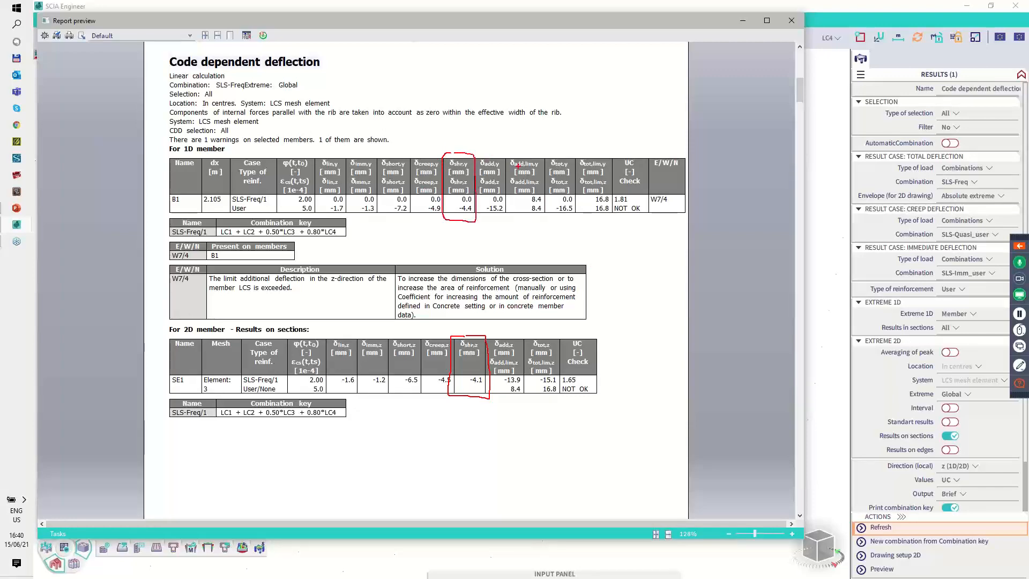
# Step: Close the report preview and display the shrinkage deflection δshr on the beam and slab
pyautogui.click(791, 20)
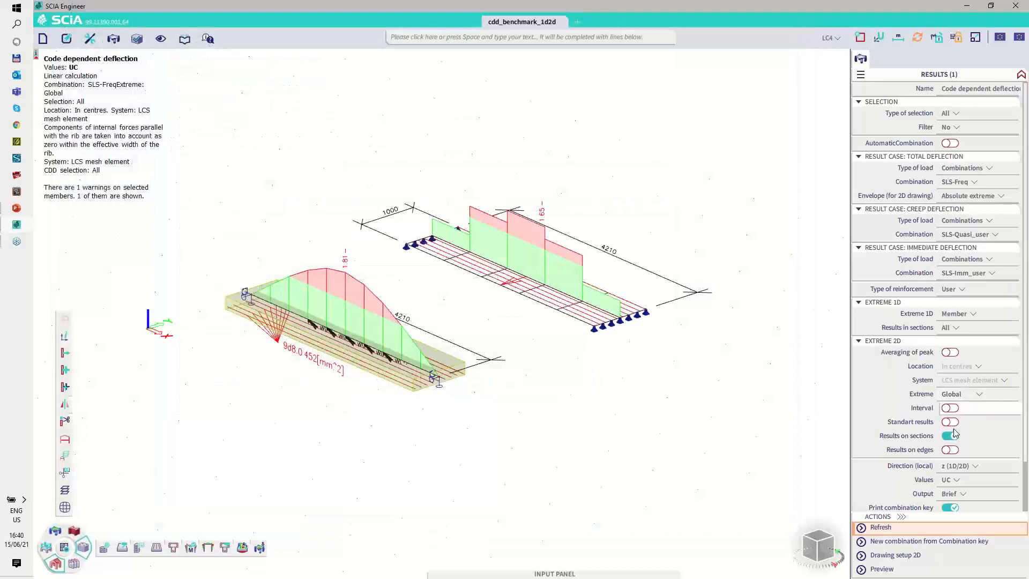
pyautogui.click(955, 481)
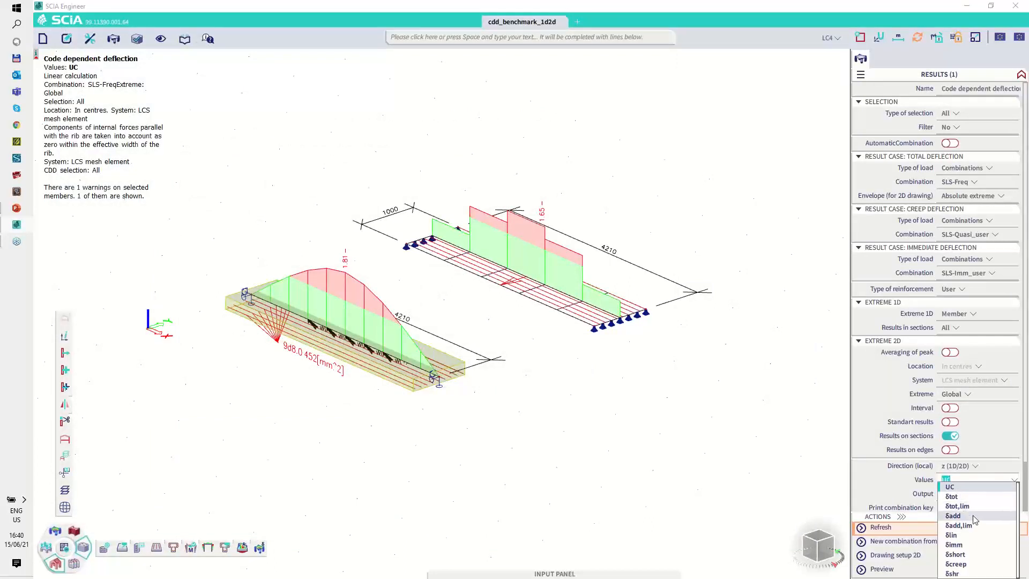
pyautogui.click(965, 572)
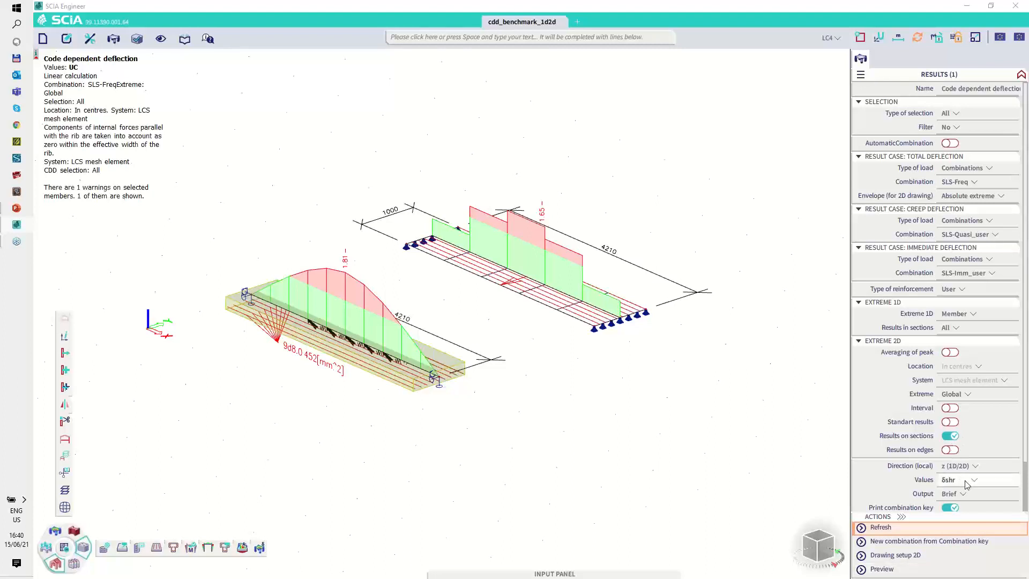
pyautogui.click(881, 527)
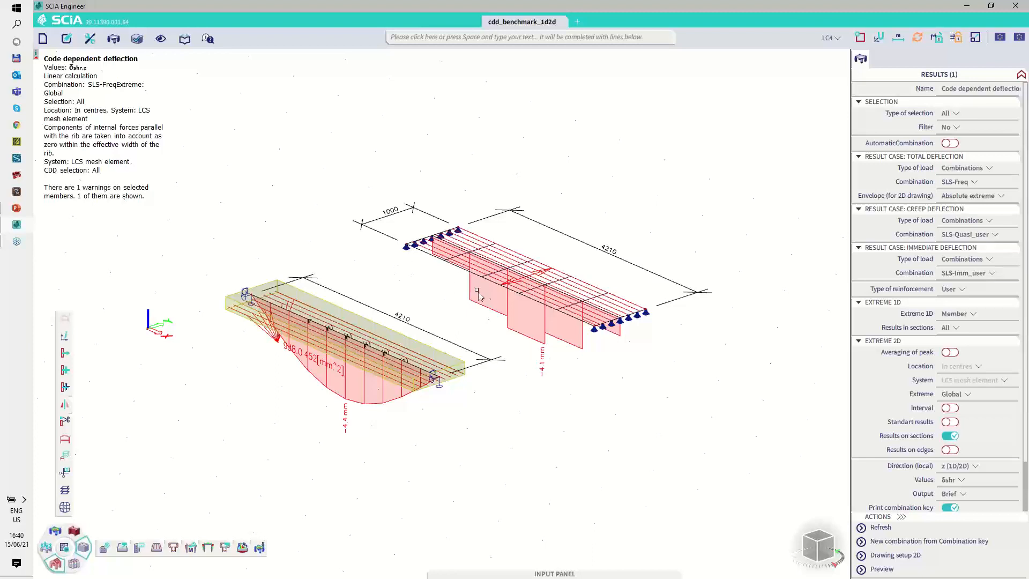
# Step: Turn on the standard 2D results and refresh to show the slab's shrinkage deflection as a colour map
pyautogui.click(588, 279)
pyautogui.click(698, 292)
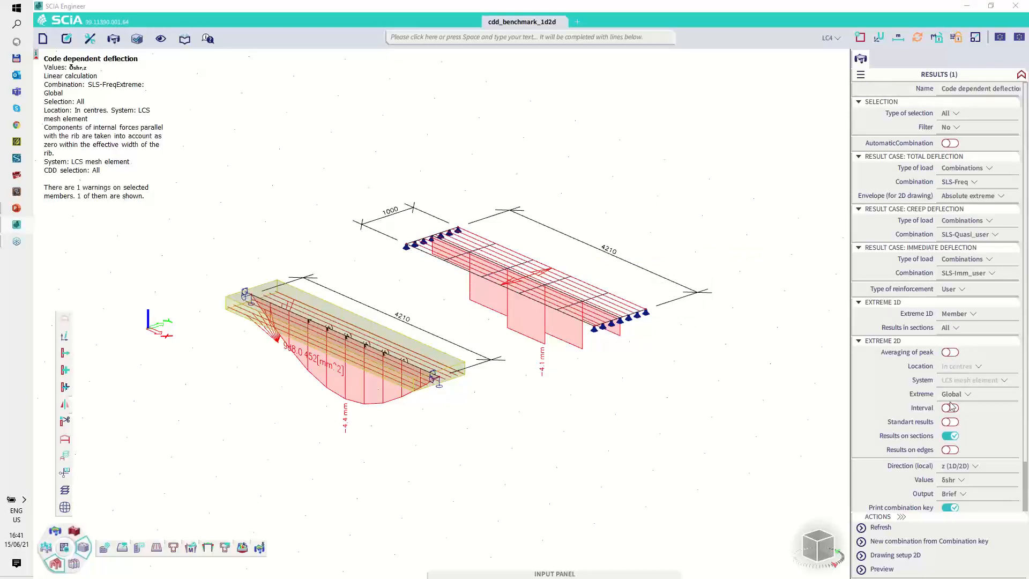
pyautogui.click(951, 422)
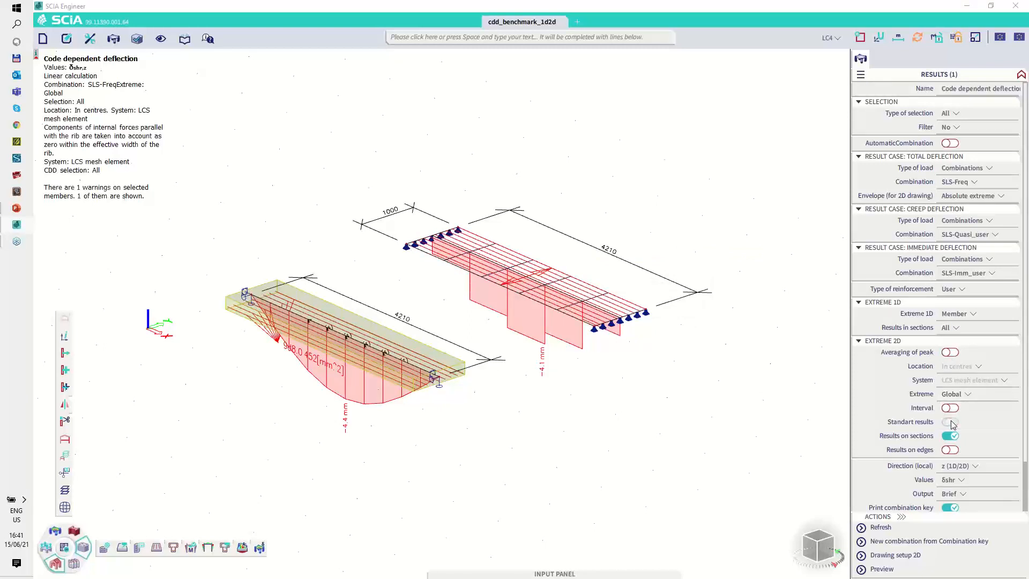
pyautogui.click(881, 527)
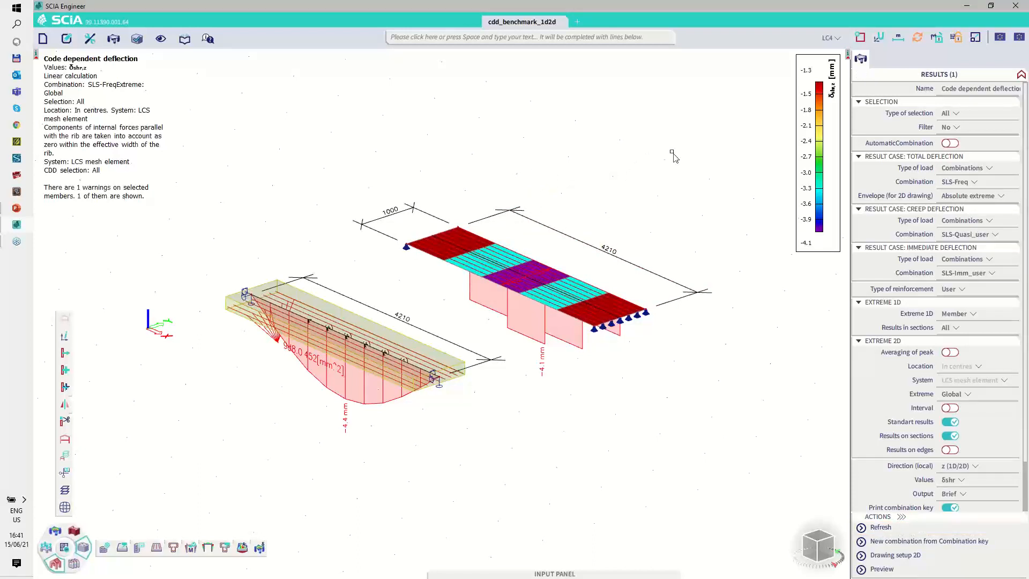
# Step: Select beam B1, set the output to Standard, and preview its deflection report
pyautogui.click(451, 363)
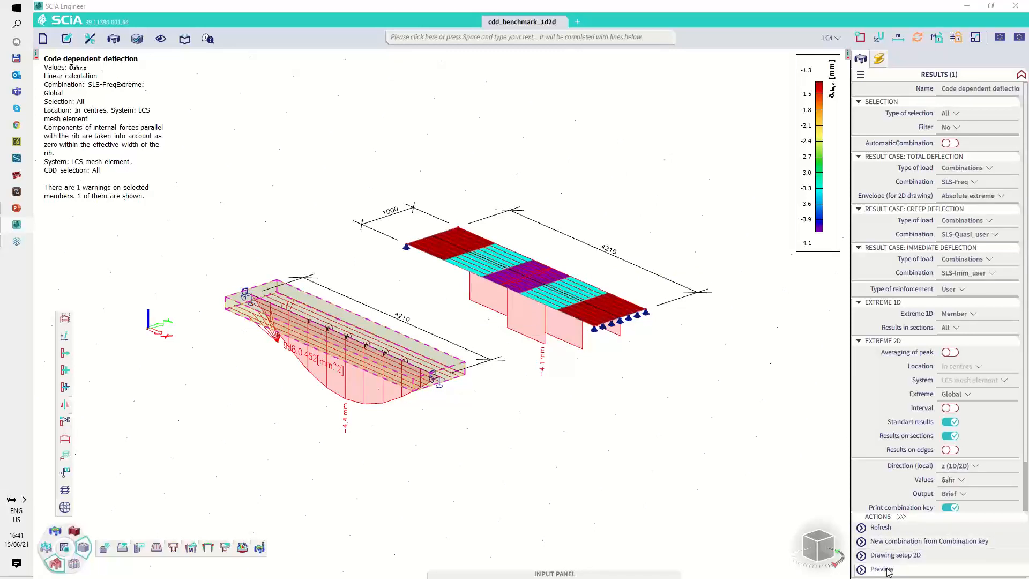
pyautogui.click(959, 494)
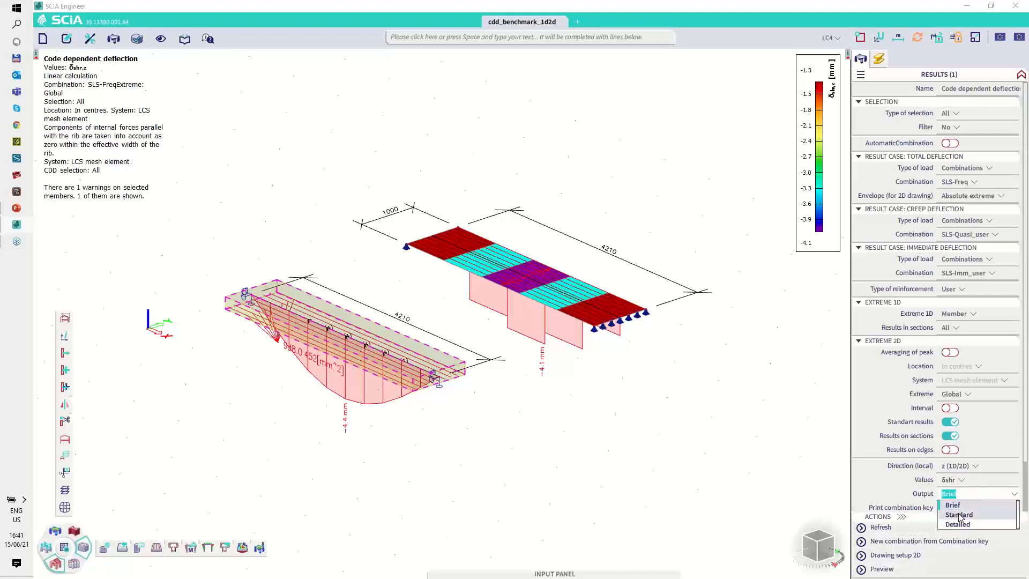
pyautogui.click(959, 514)
pyautogui.click(882, 569)
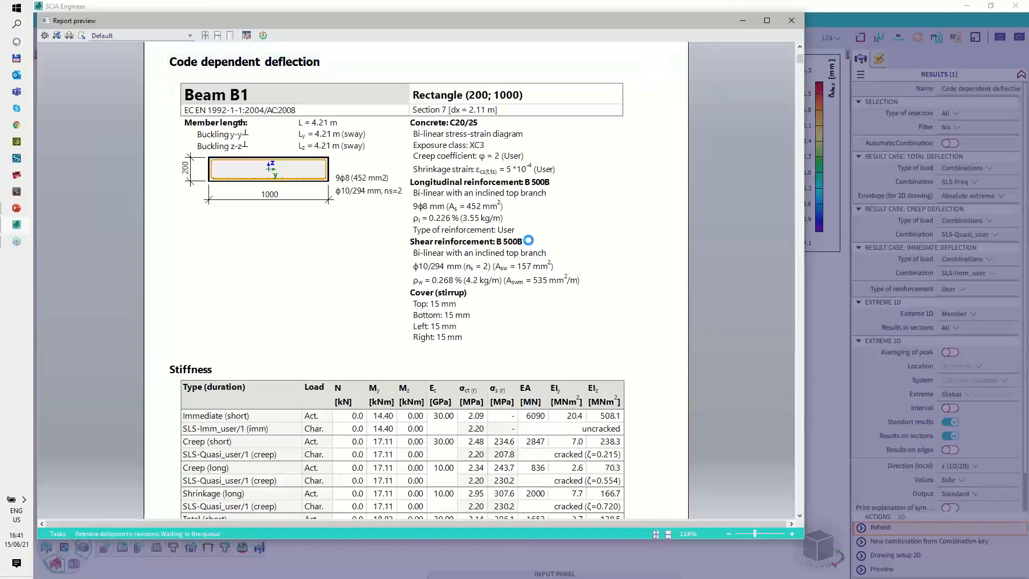
# Step: Examine the Shrinkage (long) row of the stiffness table, comparing its bending moment and stiffnesses with the creep rows
pyautogui.scroll(-3, 290, 218)
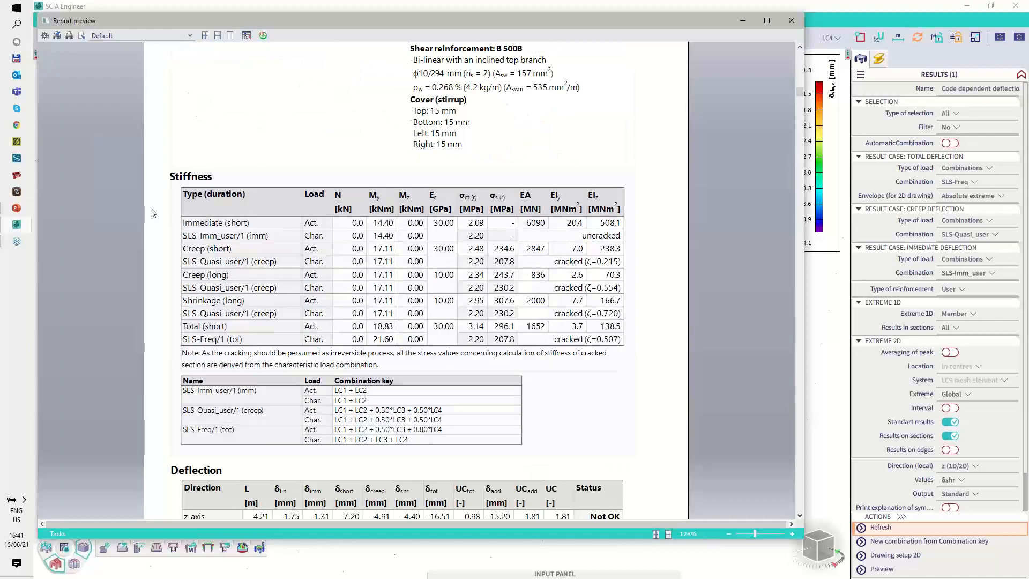
pyautogui.hotkey('ctrl', '2')
pyautogui.moveTo(188, 294)
pyautogui.mouseDown()
pyautogui.moveTo(175, 308)
pyautogui.moveTo(197, 317)
pyautogui.moveTo(327, 309)
pyautogui.mouseUp()
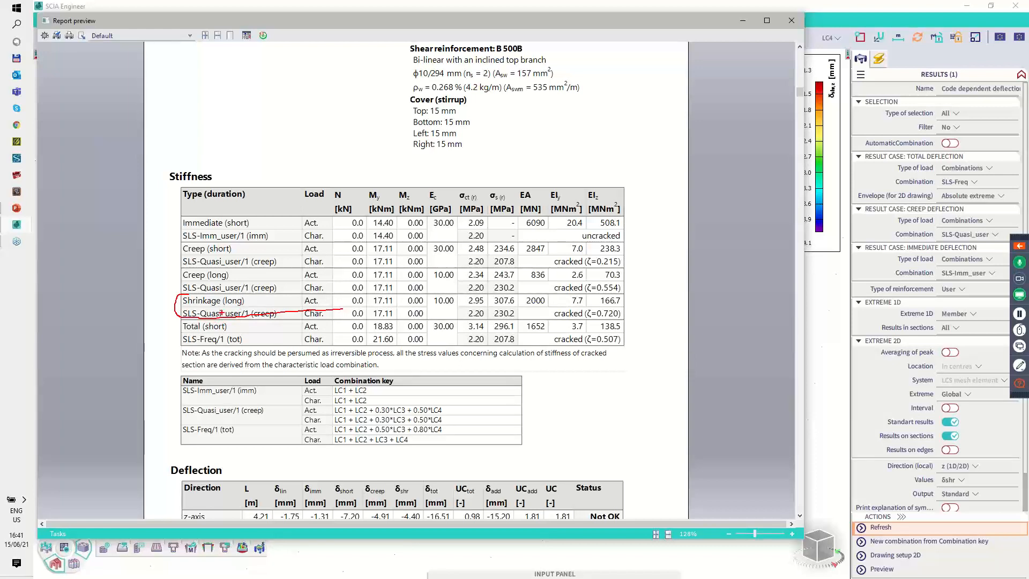
pyautogui.press('Escape')
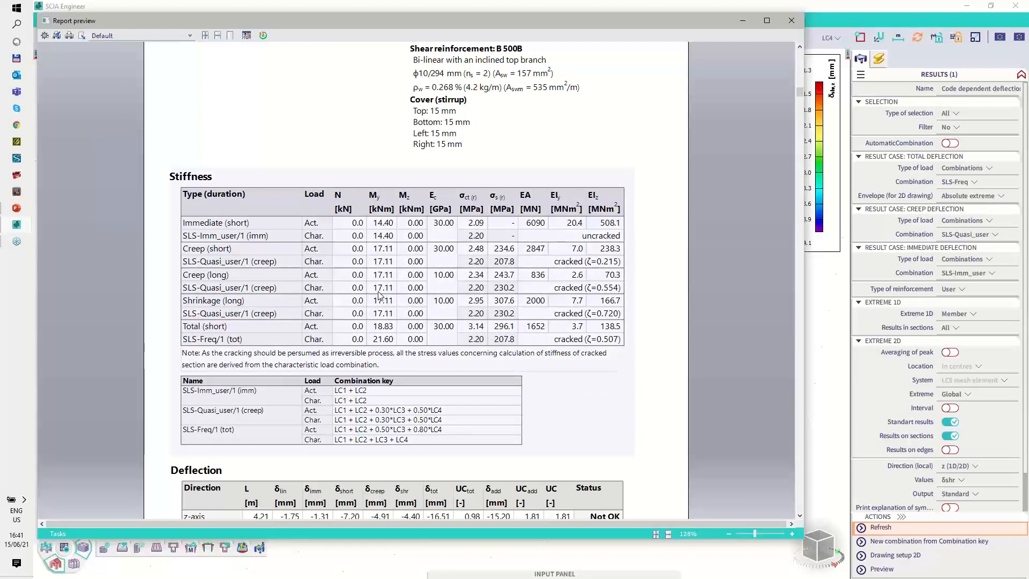
pyautogui.hotkey('ctrl', '2')
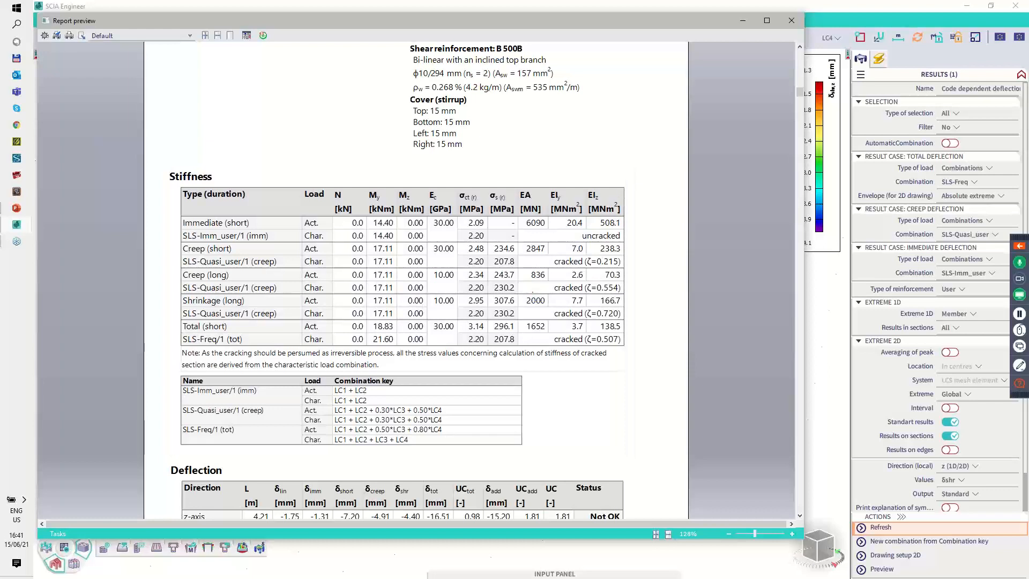
pyautogui.moveTo(534, 292)
pyautogui.mouseDown()
pyautogui.moveTo(520, 298)
pyautogui.moveTo(572, 309)
pyautogui.moveTo(628, 302)
pyautogui.moveTo(543, 297)
pyautogui.mouseUp()
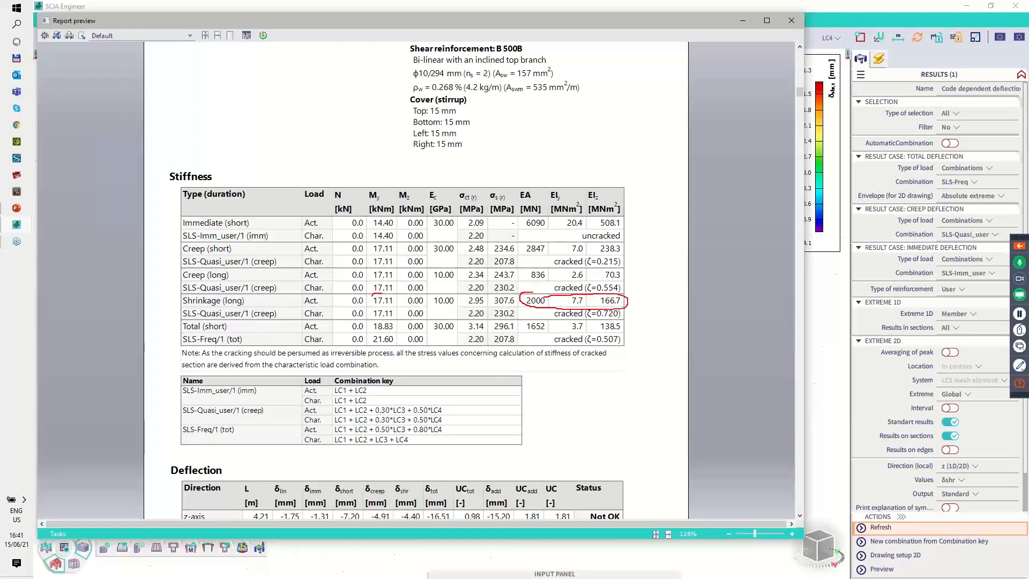
pyautogui.moveTo(387, 295)
pyautogui.mouseDown()
pyautogui.moveTo(391, 306)
pyautogui.moveTo(405, 300)
pyautogui.mouseUp()
pyautogui.moveTo(530, 289)
pyautogui.mouseDown()
pyautogui.moveTo(527, 275)
pyautogui.moveTo(524, 284)
pyautogui.mouseUp()
pyautogui.moveTo(382, 268)
pyautogui.mouseDown()
pyautogui.moveTo(370, 305)
pyautogui.moveTo(399, 279)
pyautogui.moveTo(381, 266)
pyautogui.mouseUp()
pyautogui.press('Escape')
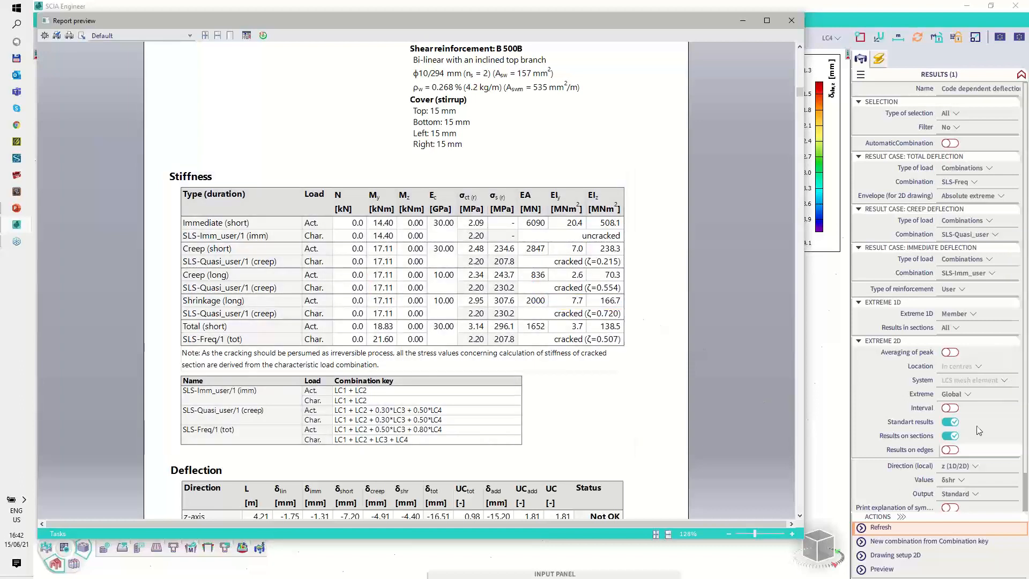
# Step: Set the output to Detailed and view the start of beam B1's updated report
pyautogui.scroll(-1, 976, 433)
pyautogui.click(959, 452)
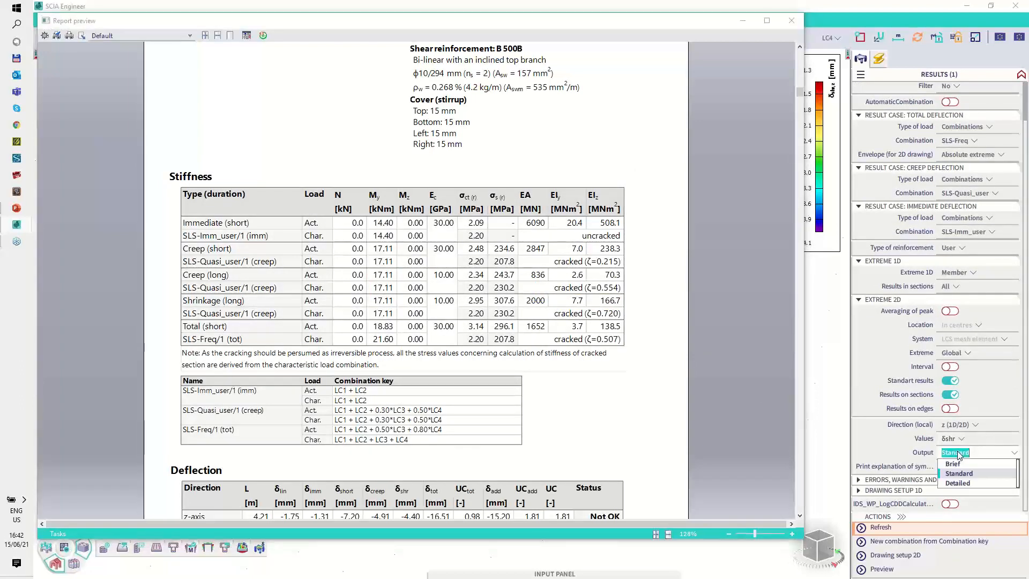
pyautogui.click(962, 483)
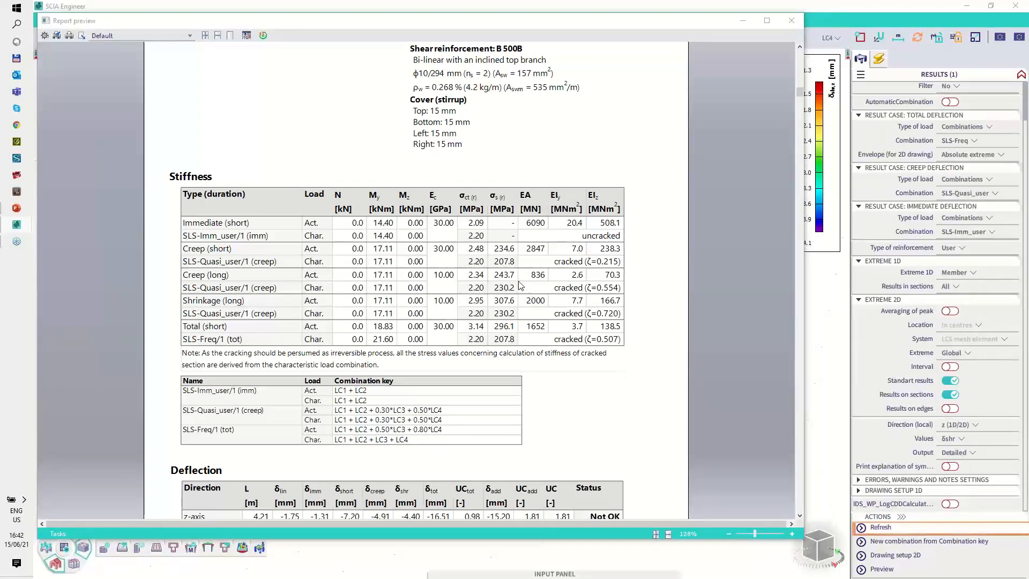
pyautogui.scroll(3, 520, 286)
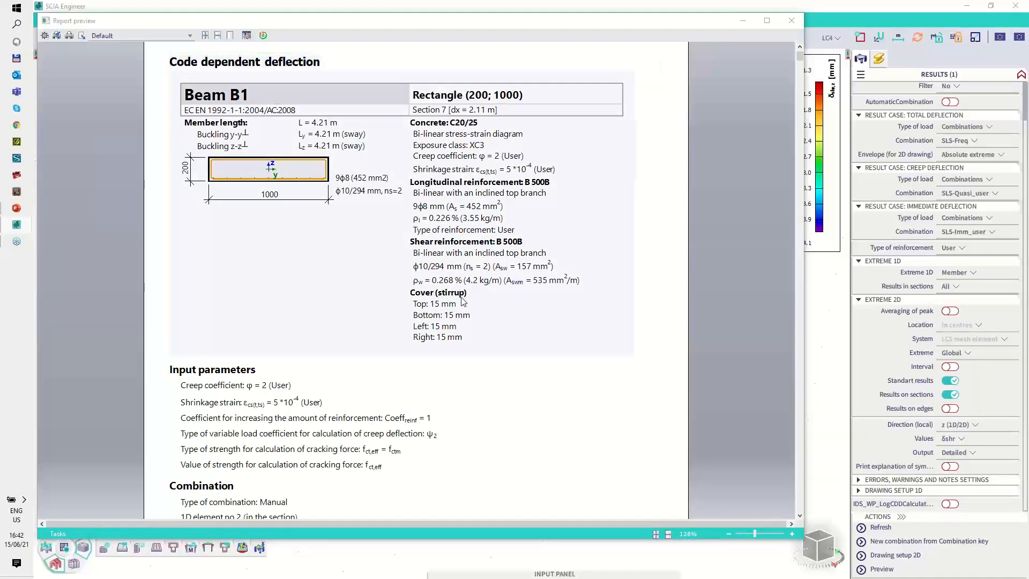
# Step: Find the Shrinkage deflection (long-term stiffness) section of the detailed report and examine its cracking forces and concrete modulus Ec
pyautogui.scroll(-6, 462, 302)
pyautogui.scroll(-13, 460, 306)
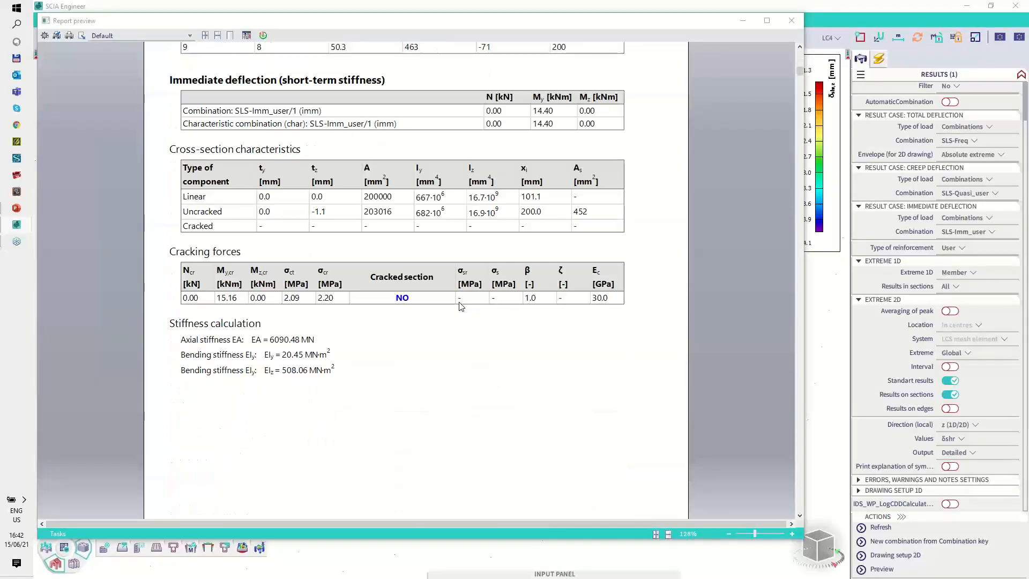
pyautogui.scroll(-16, 460, 307)
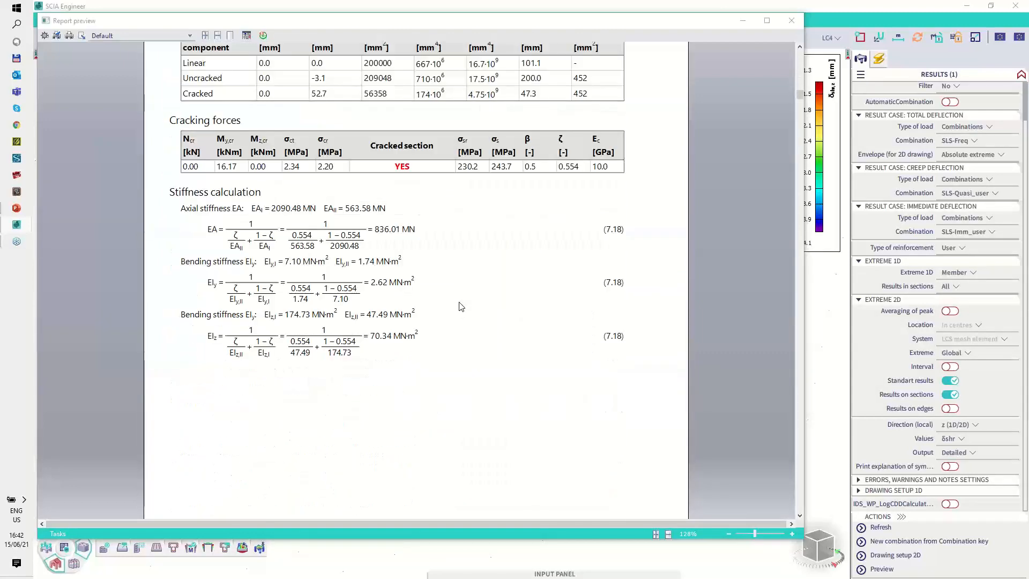
pyautogui.scroll(-18, 461, 307)
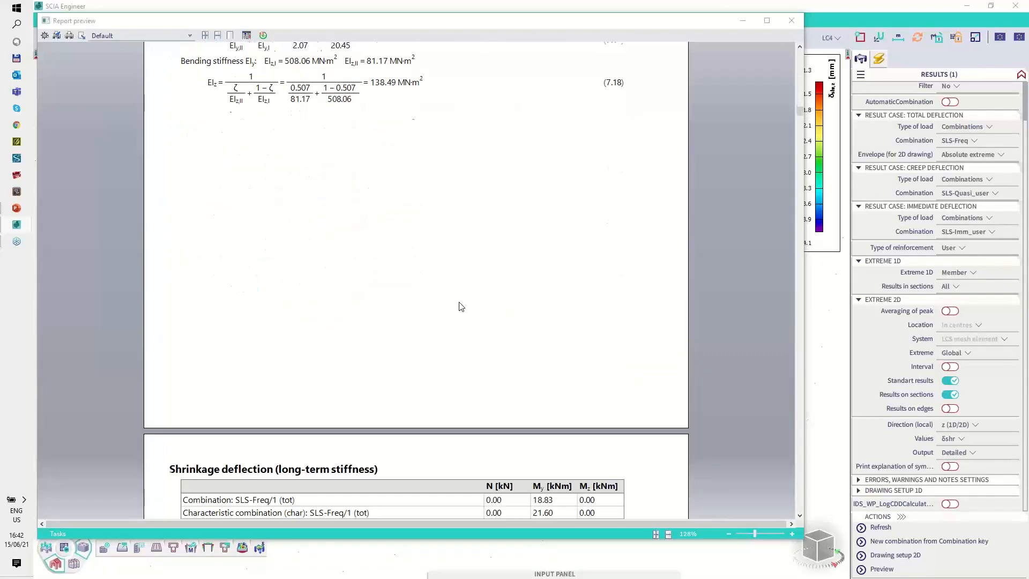
pyautogui.scroll(-8, 461, 307)
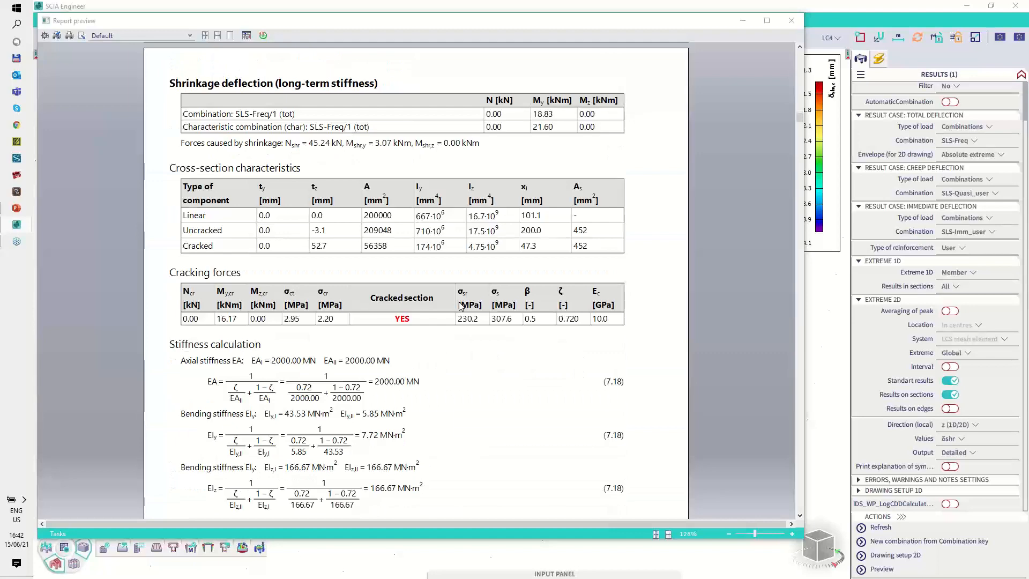
pyautogui.scroll(-7, 460, 306)
pyautogui.scroll(4, 461, 312)
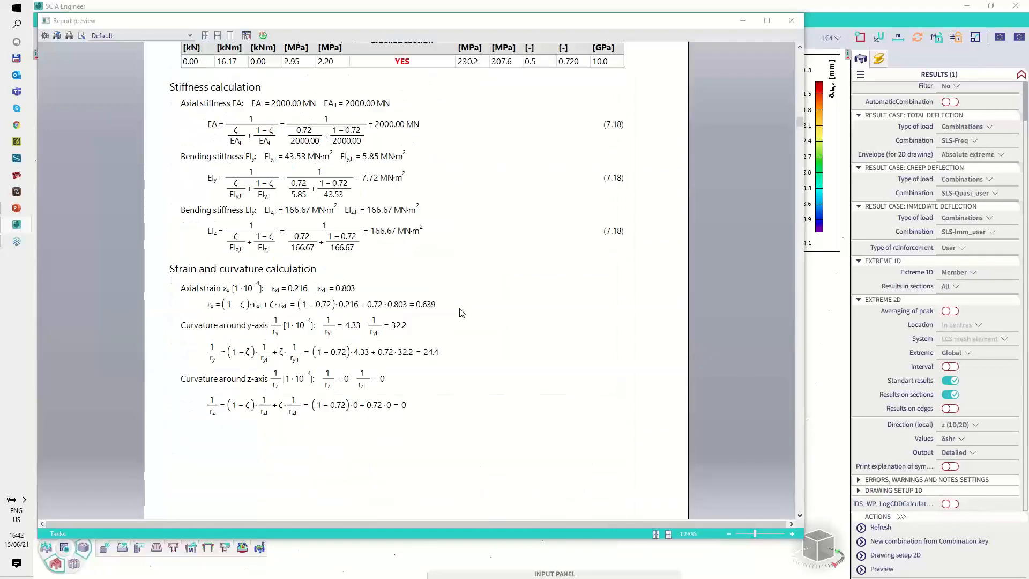
pyautogui.scroll(3, 462, 313)
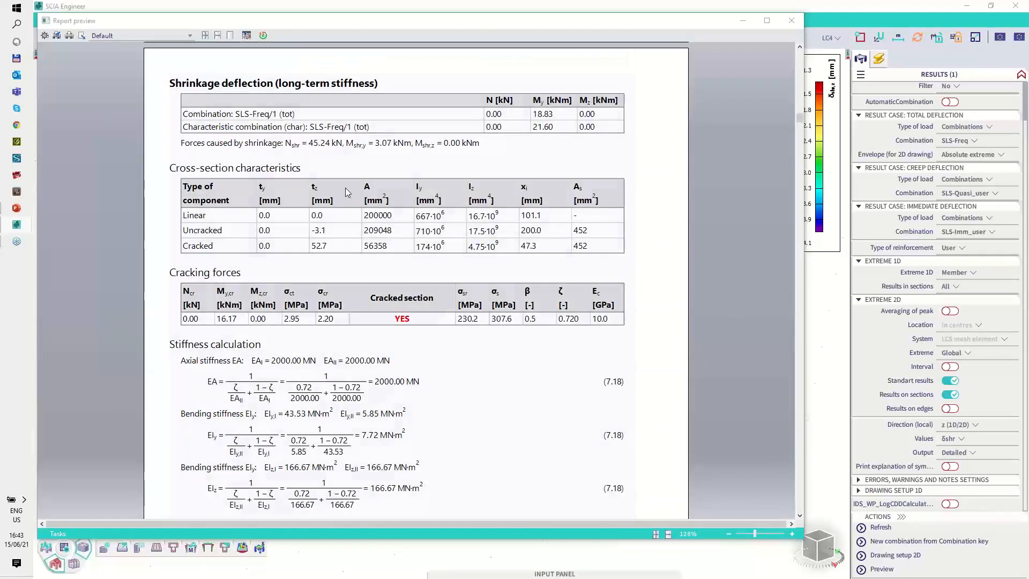
pyautogui.moveTo(182, 72)
pyautogui.mouseDown()
pyautogui.moveTo(161, 85)
pyautogui.moveTo(306, 94)
pyautogui.moveTo(378, 74)
pyautogui.moveTo(337, 69)
pyautogui.mouseUp()
pyautogui.moveTo(278, 88); pyautogui.dragTo(328, 91)
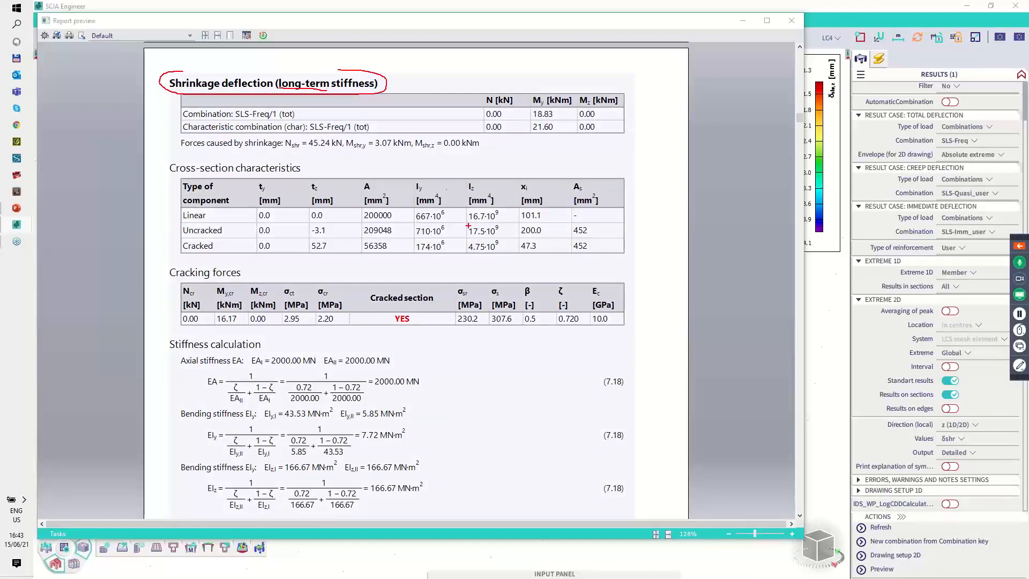
pyautogui.moveTo(590, 315); pyautogui.dragTo(611, 317)
pyautogui.press('Escape')
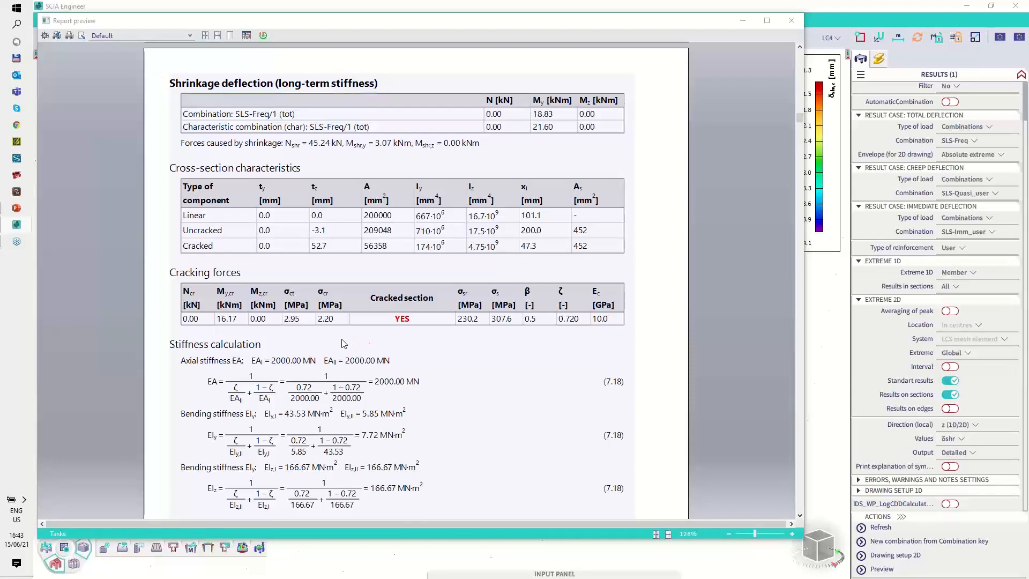
# Step: Examine the stiffness calculation and the strain and curvature calculation for shrinkage deflection
pyautogui.scroll(-3, 344, 343)
pyautogui.moveTo(180, 138)
pyautogui.mouseDown()
pyautogui.moveTo(167, 140)
pyautogui.moveTo(154, 281)
pyautogui.moveTo(276, 312)
pyautogui.moveTo(401, 317)
pyautogui.moveTo(407, 175)
pyautogui.mouseUp()
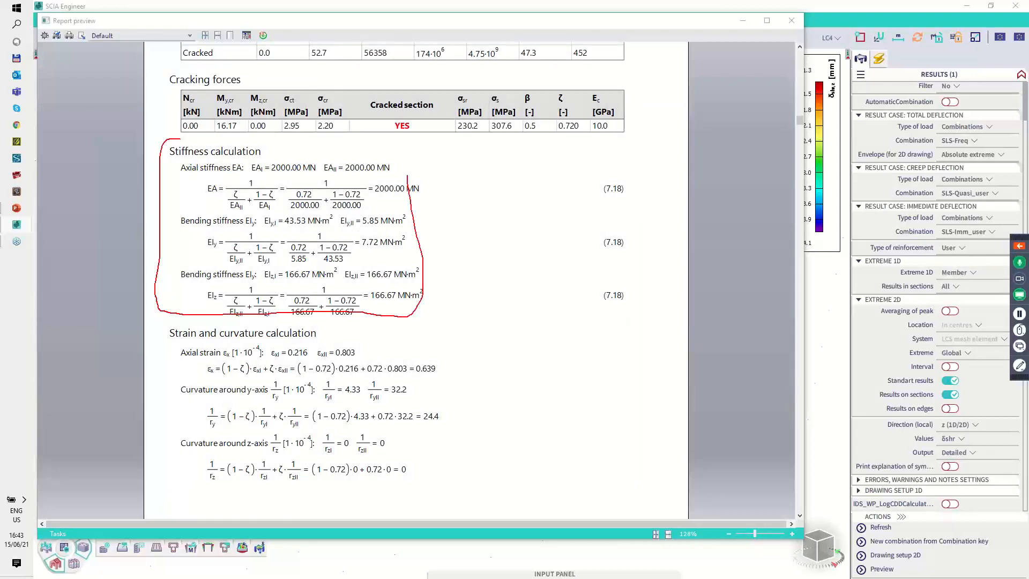
pyautogui.press('Escape')
pyautogui.hotkey('ctrl', '2')
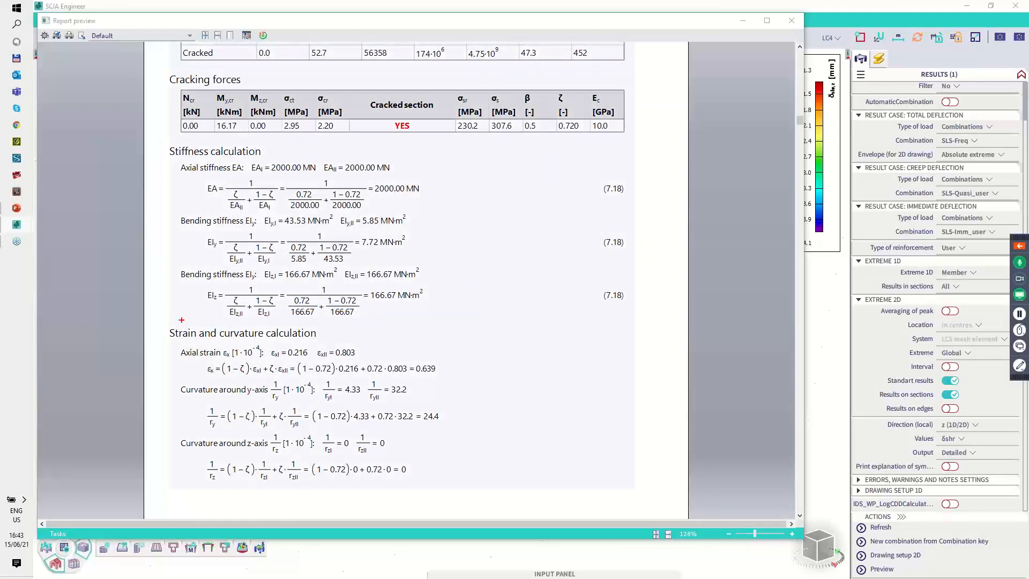
pyautogui.moveTo(179, 320)
pyautogui.mouseDown()
pyautogui.moveTo(164, 401)
pyautogui.moveTo(170, 486)
pyautogui.moveTo(344, 497)
pyautogui.moveTo(472, 428)
pyautogui.moveTo(257, 321)
pyautogui.moveTo(212, 320)
pyautogui.mouseUp()
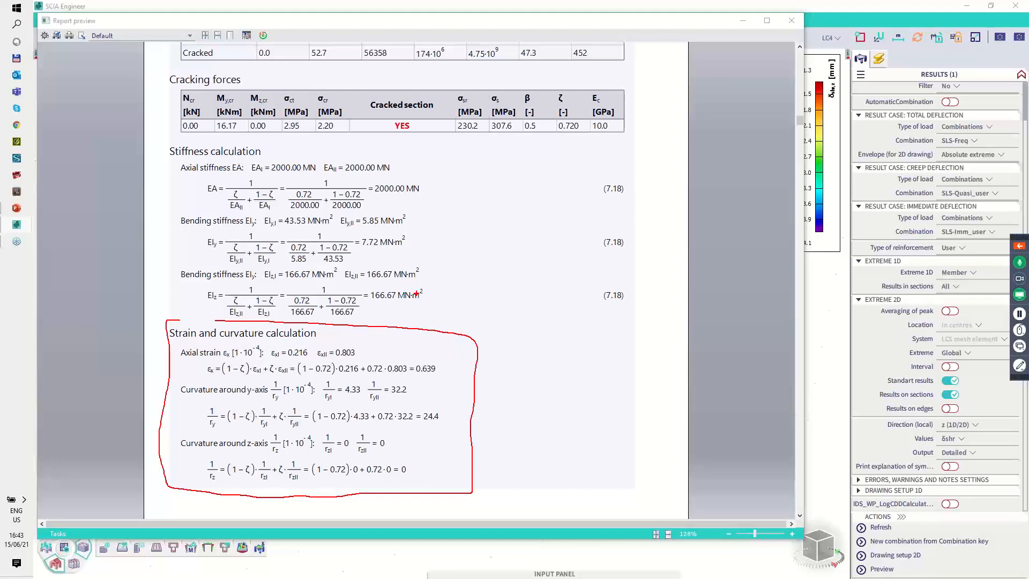
pyautogui.press('Escape')
# Step: Check the stiffness summary for FEM calculation, then close the report preview and deselect the beam
pyautogui.scroll(-5, 421, 309)
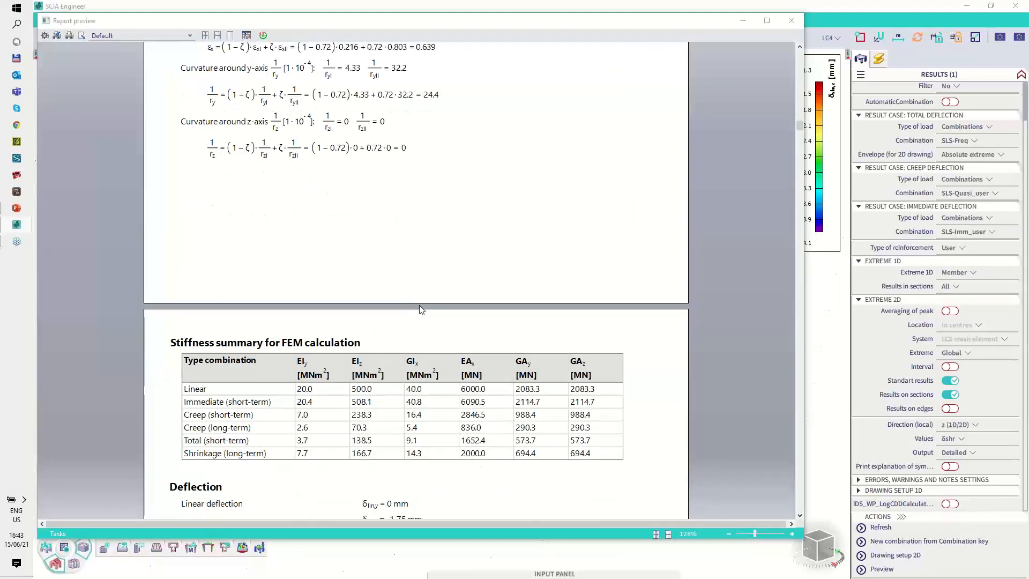
pyautogui.scroll(7, 421, 309)
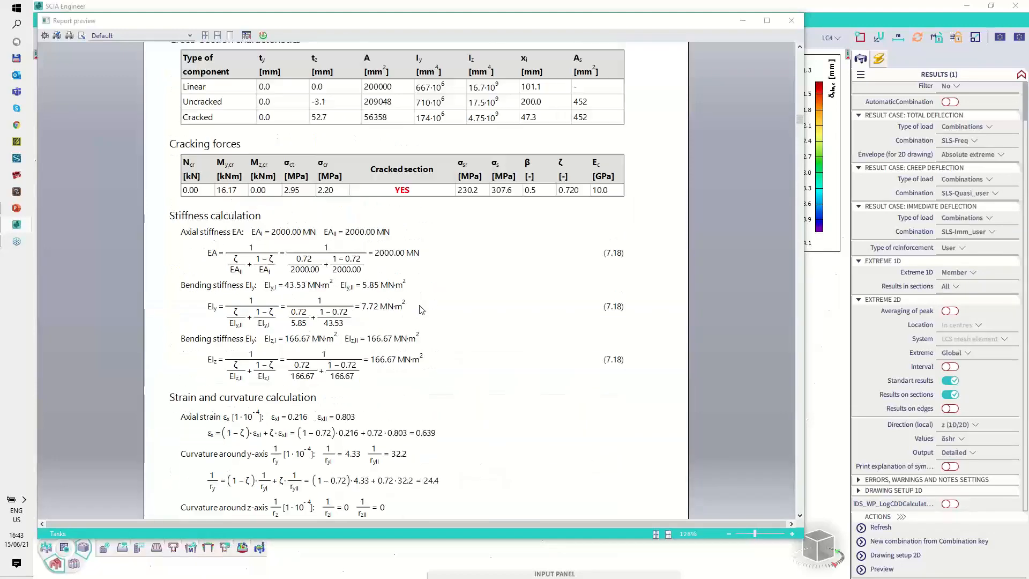
pyautogui.click(792, 21)
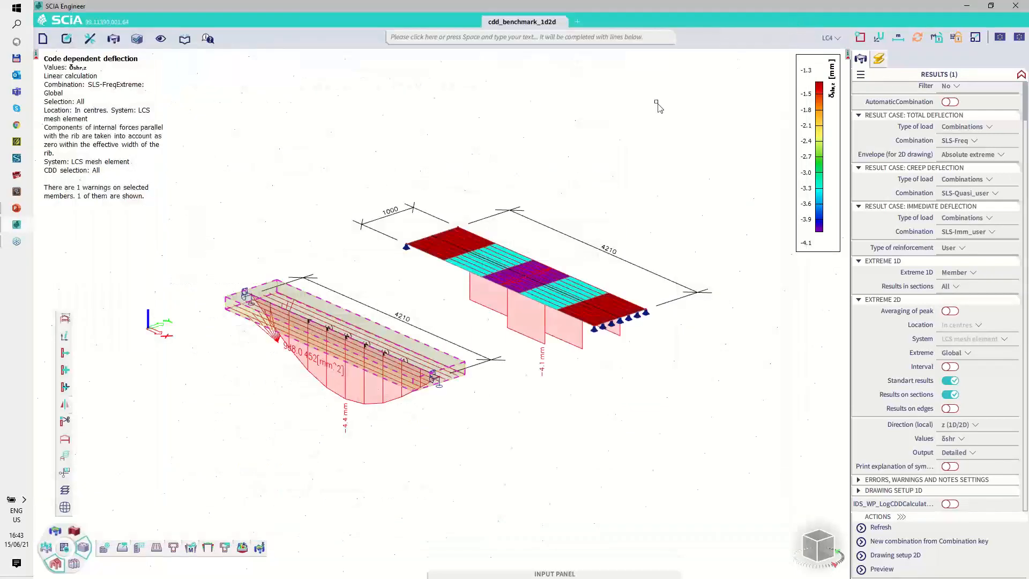
pyautogui.press('Escape')
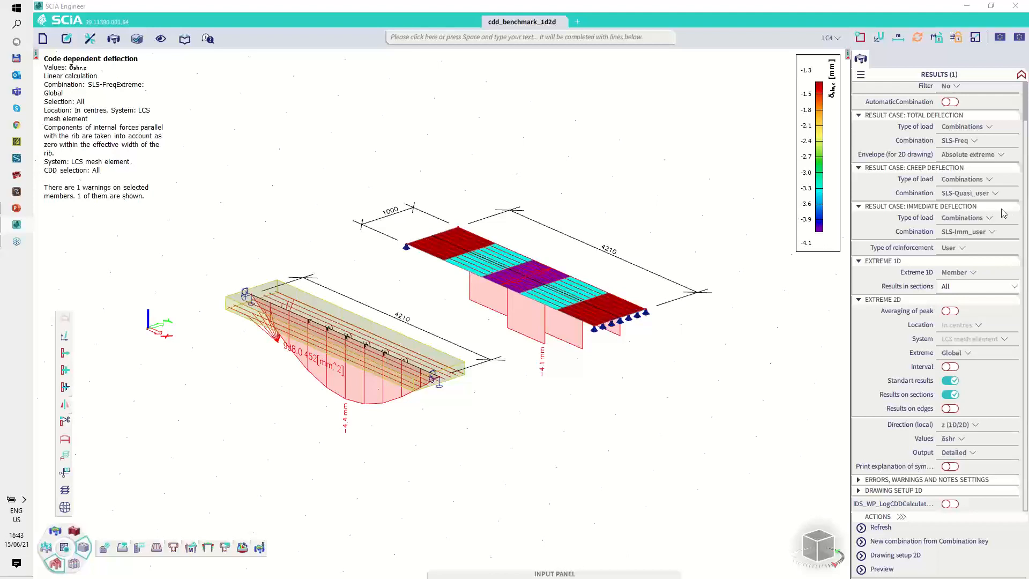
# Step: Switch to the PowerPoint presentation and outline the Effect of discretization diagrams on the theoretical background slide
pyautogui.click(18, 214)
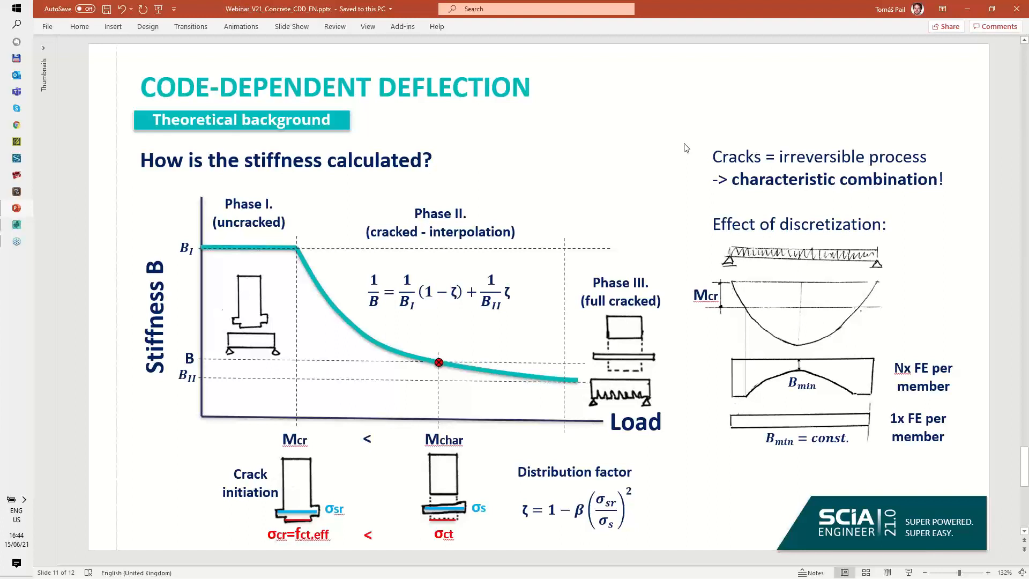
pyautogui.click(1019, 365)
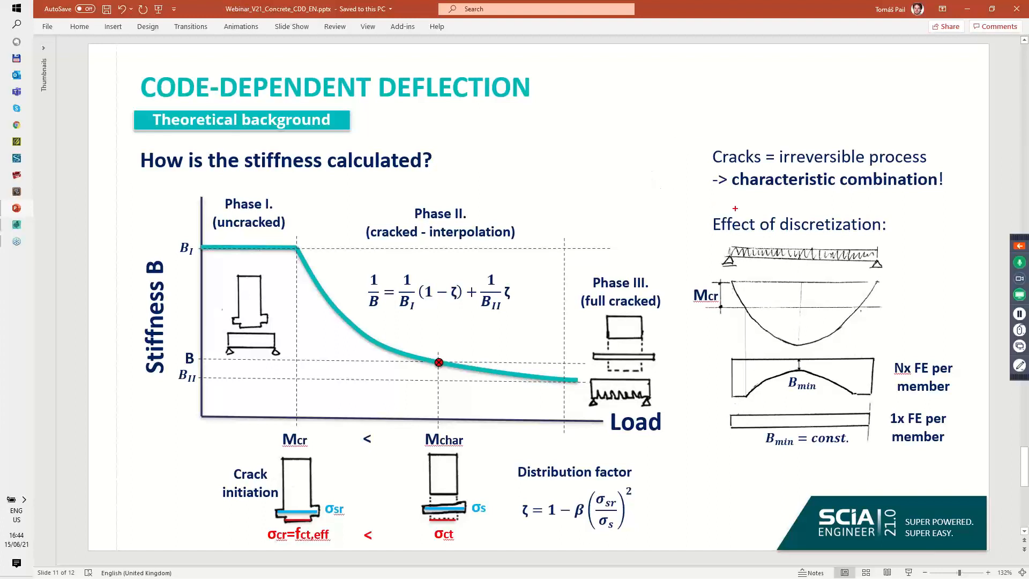
pyautogui.moveTo(732, 208)
pyautogui.mouseDown()
pyautogui.moveTo(690, 266)
pyautogui.moveTo(695, 429)
pyautogui.moveTo(877, 475)
pyautogui.moveTo(973, 440)
pyautogui.moveTo(962, 224)
pyautogui.moveTo(791, 198)
pyautogui.mouseUp()
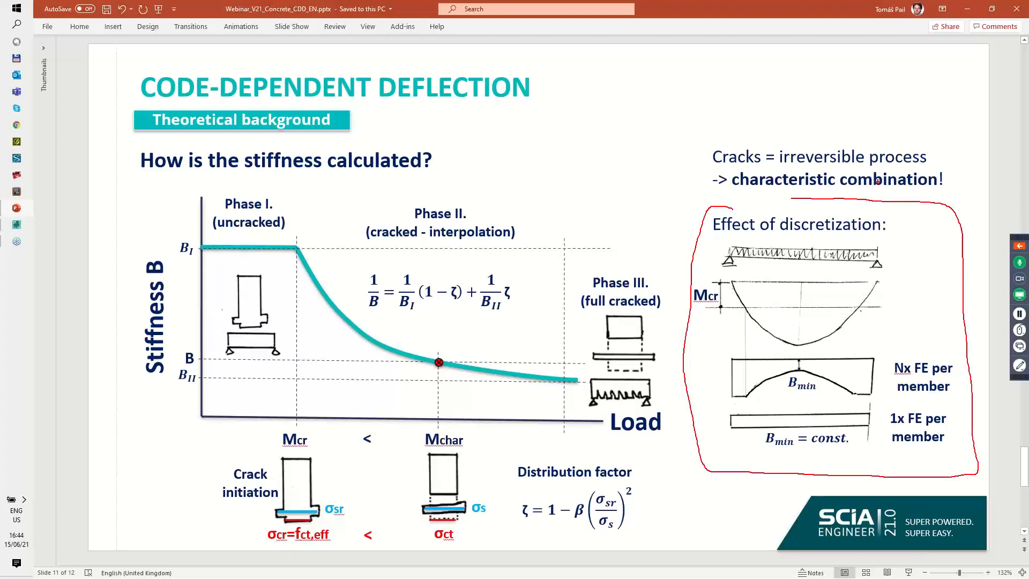